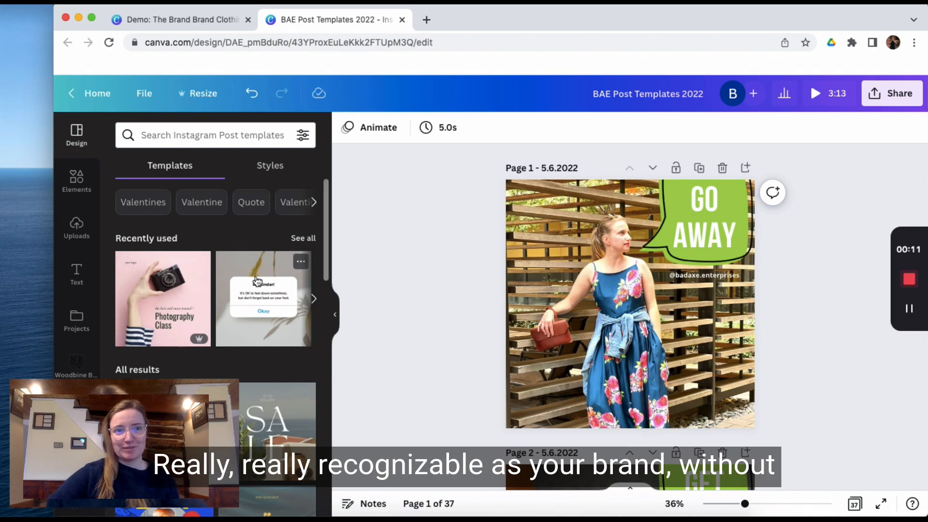
Look through the different post styles on the first four pages of the template design.
drag(53, 90, 3, 87)
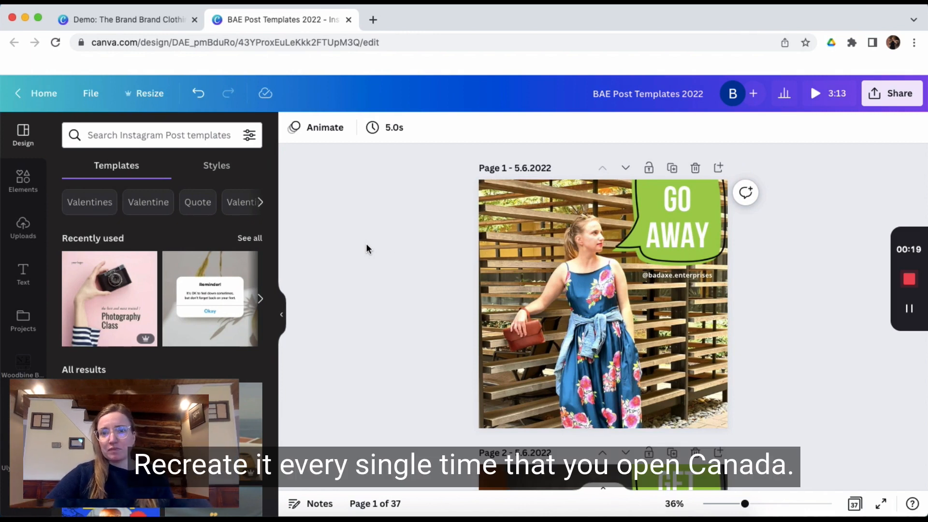
scroll(436, 251, down, 1)
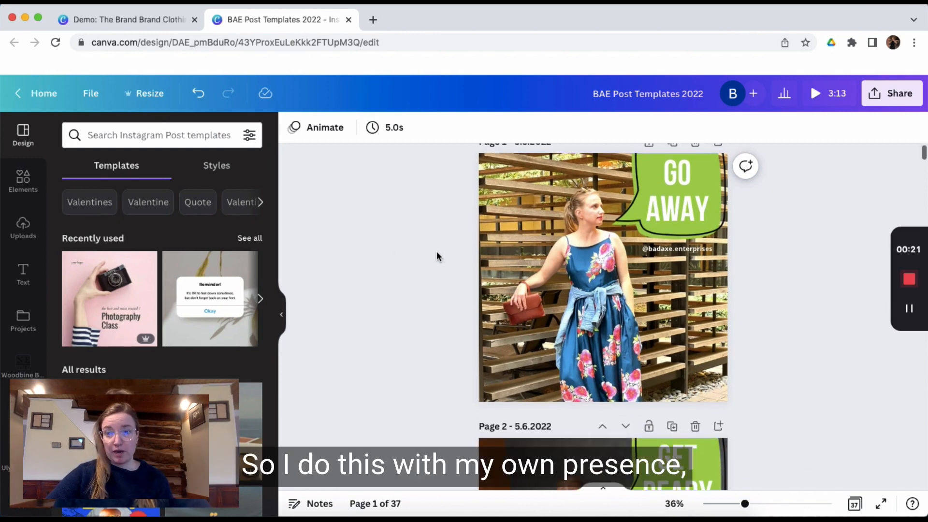
scroll(437, 251, down, 1)
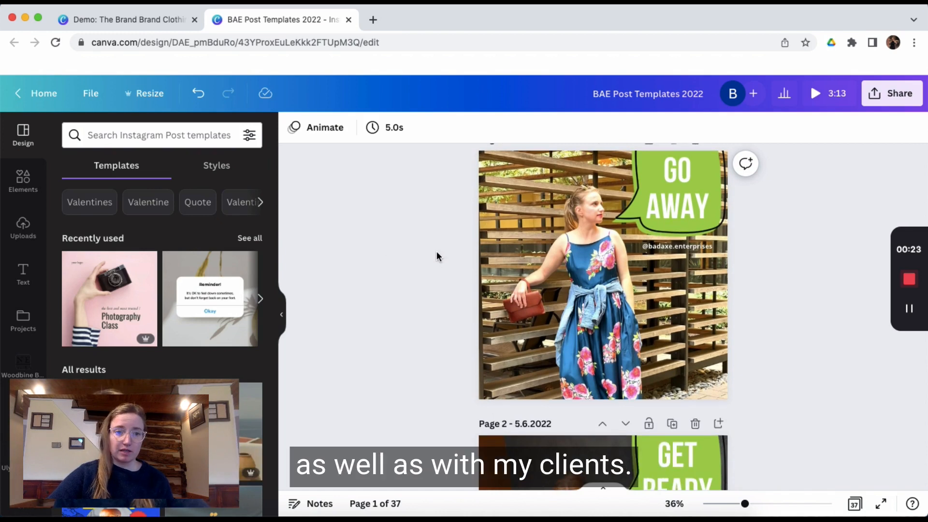
scroll(437, 252, down, 1)
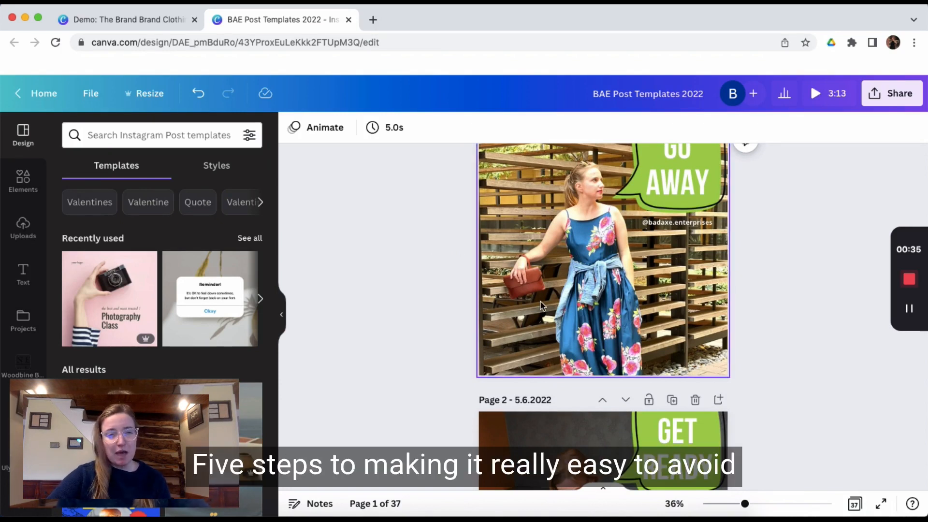
scroll(542, 306, down, 3)
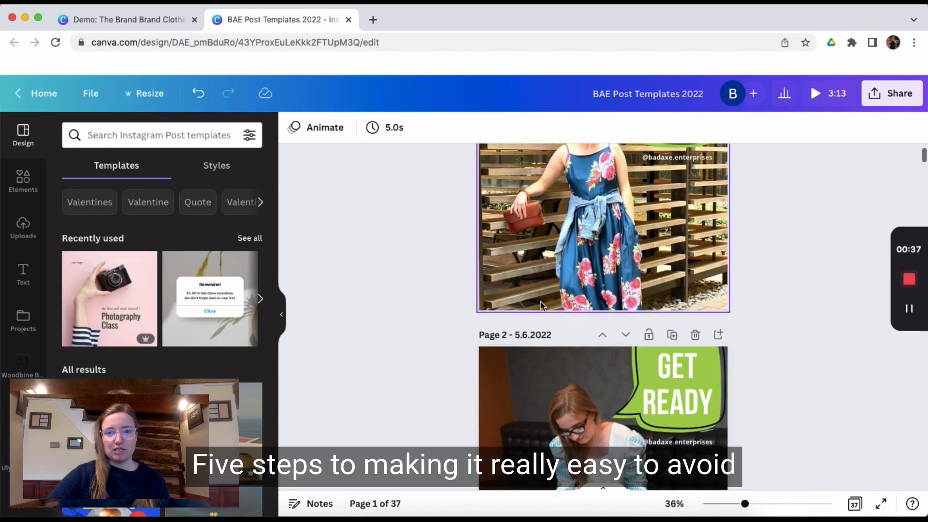
scroll(541, 306, down, 3)
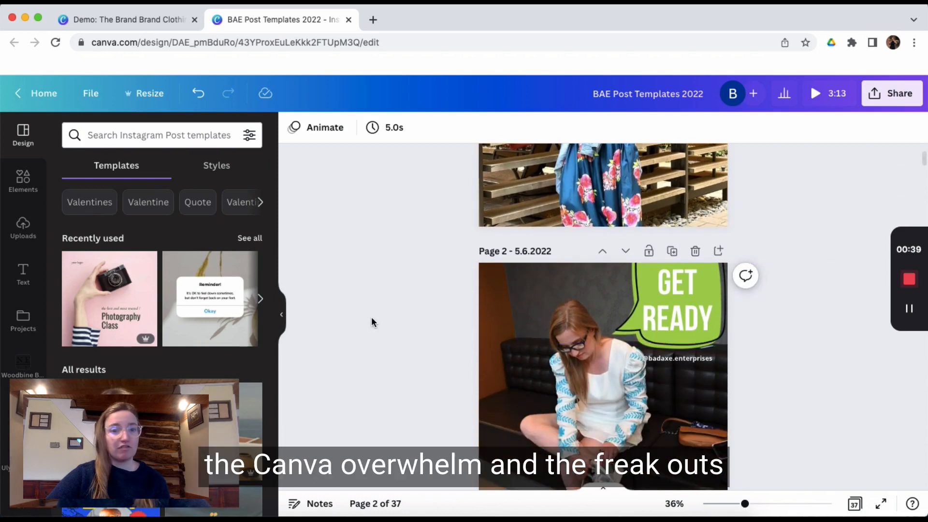
scroll(371, 317, down, 10)
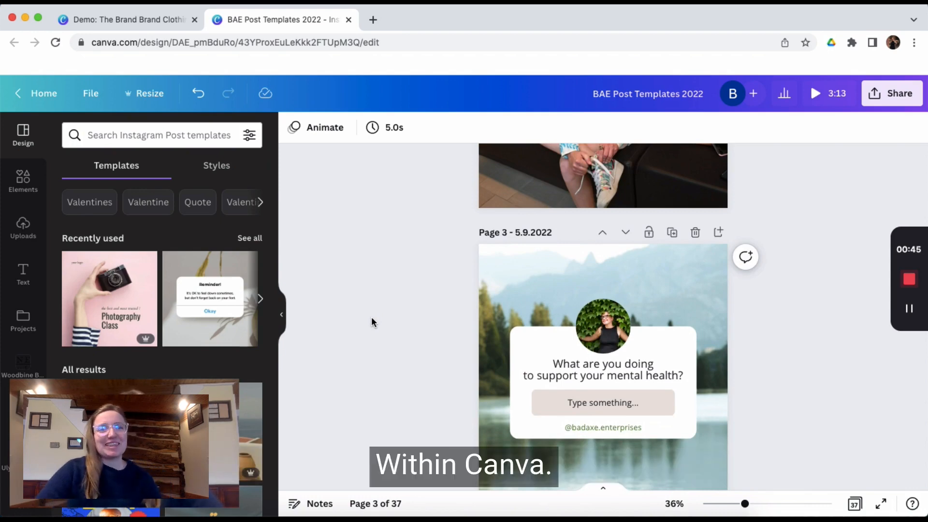
scroll(371, 317, up, 15)
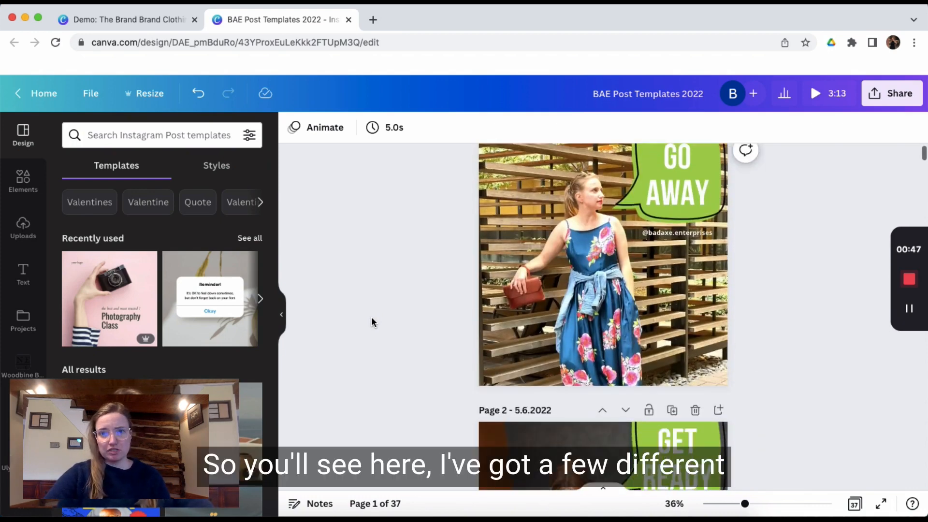
scroll(371, 317, down, 10)
scroll(371, 317, down, 5)
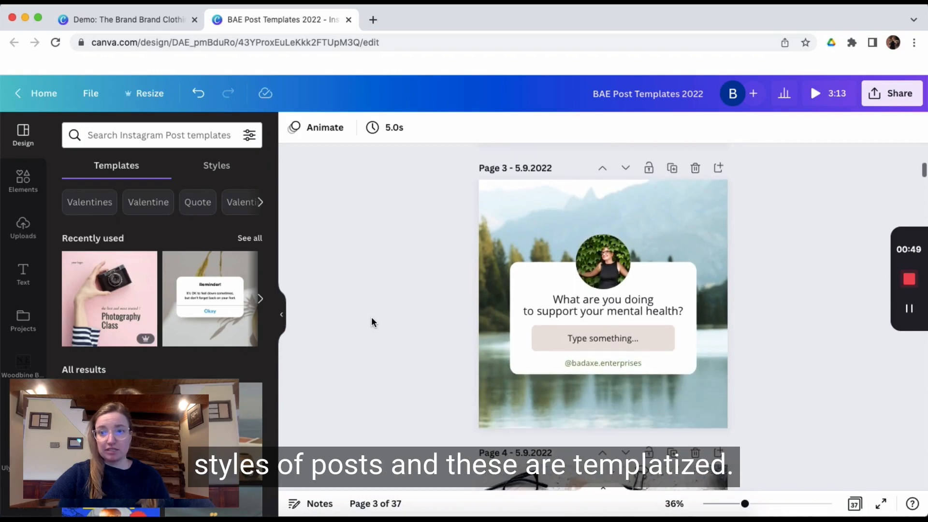
scroll(373, 320, down, 5)
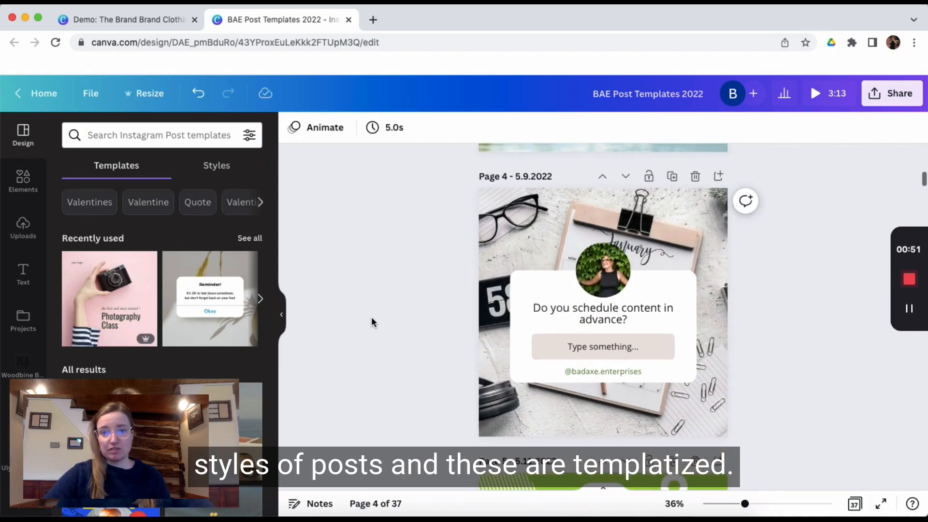
Duplicate the page with the mental health question over the mountain lake background.
scroll(371, 317, up, 6)
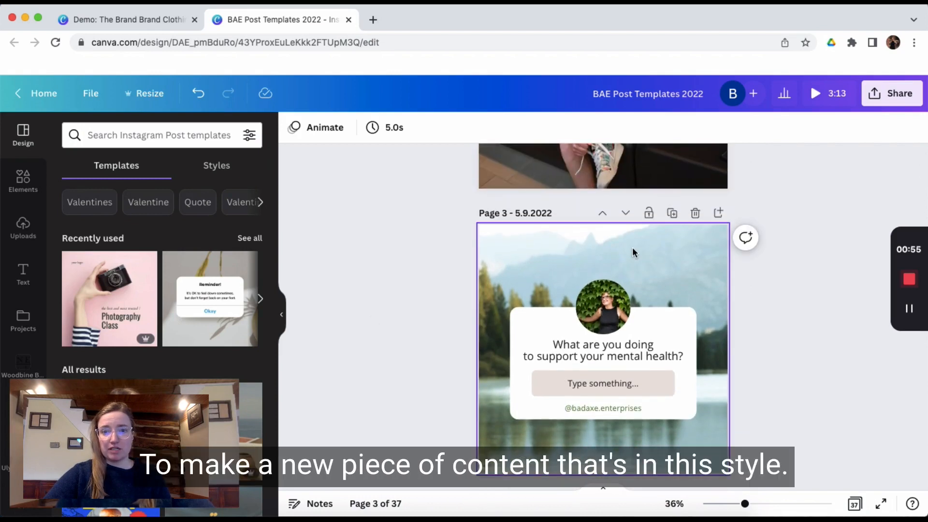
click(677, 217)
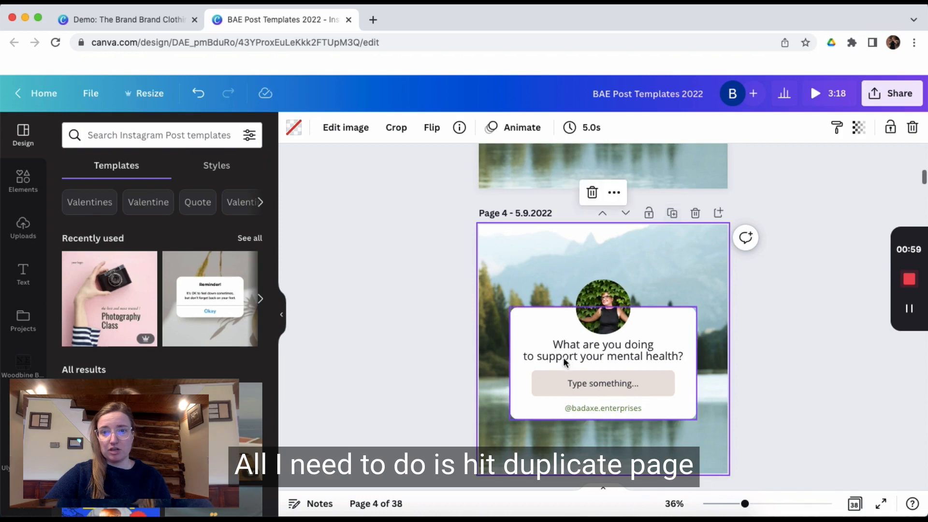
Search the elements library for "waterfall" and limit the results to photos.
click(23, 180)
click(160, 135)
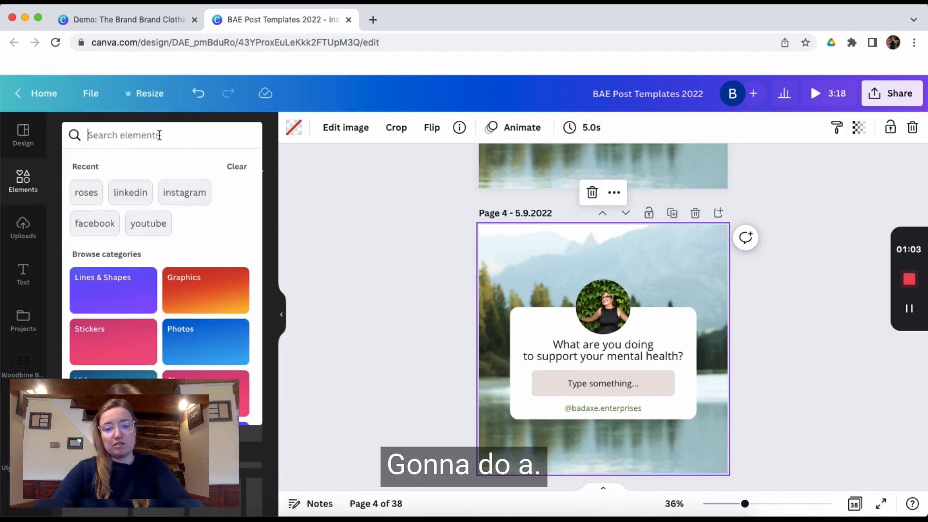
text(water)
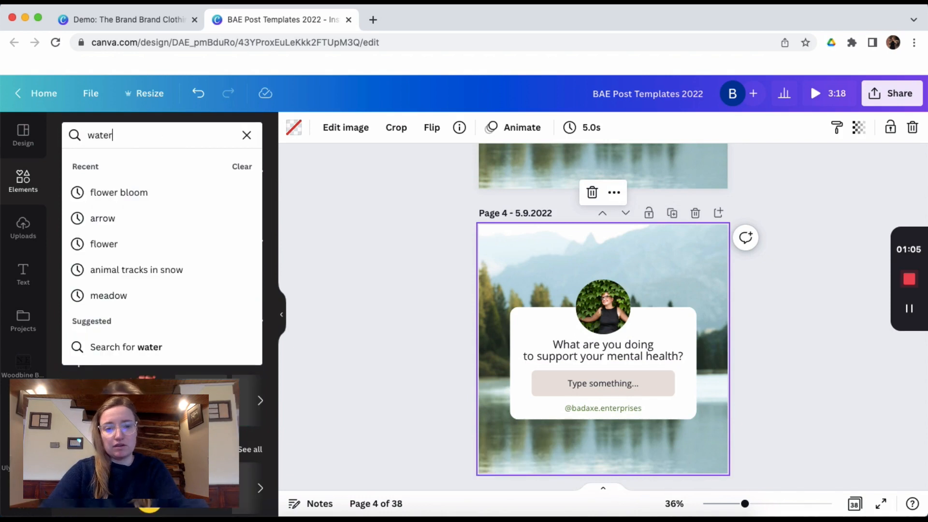
text(fall)
click(207, 196)
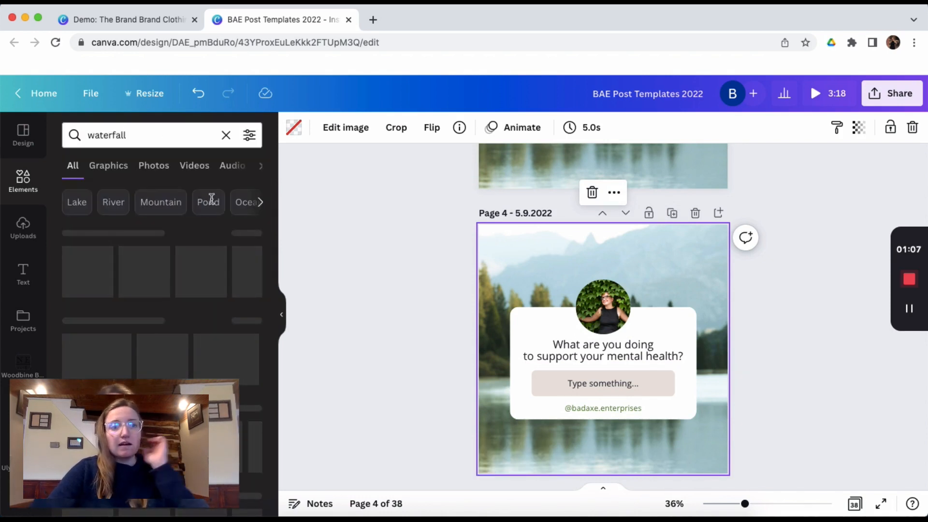
scroll(159, 286, down, 1)
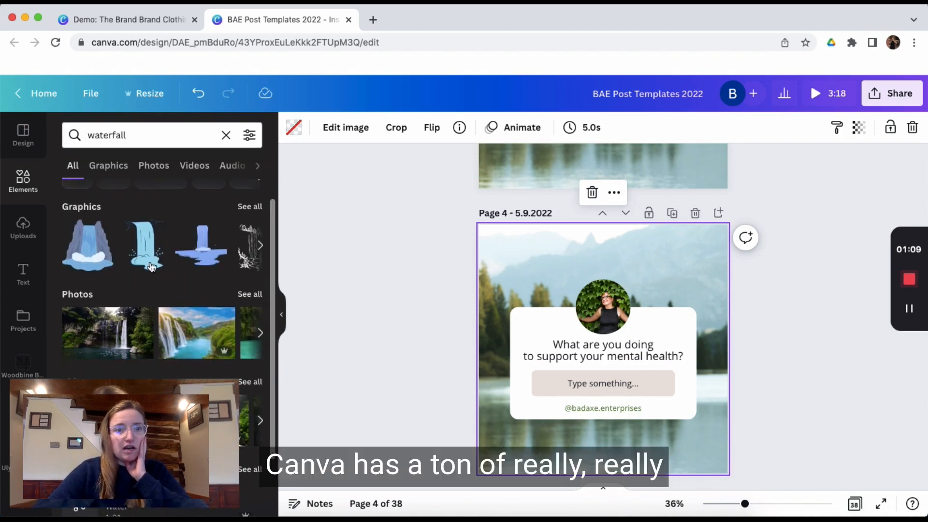
scroll(149, 271, up, 1)
click(153, 169)
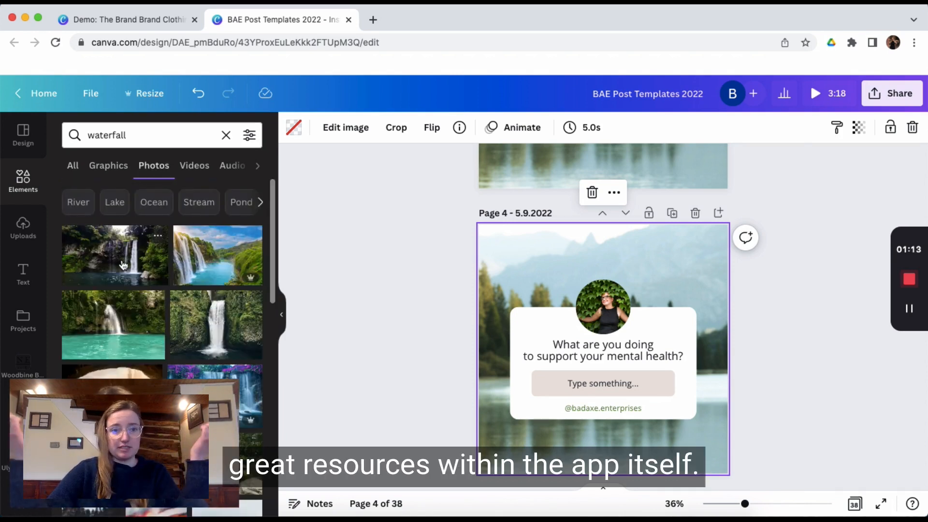
Try the tall waterfall photo as the duplicated page's background, and replace it with the wide forest waterfall from Magic Recommendations.
drag(218, 314, 489, 259)
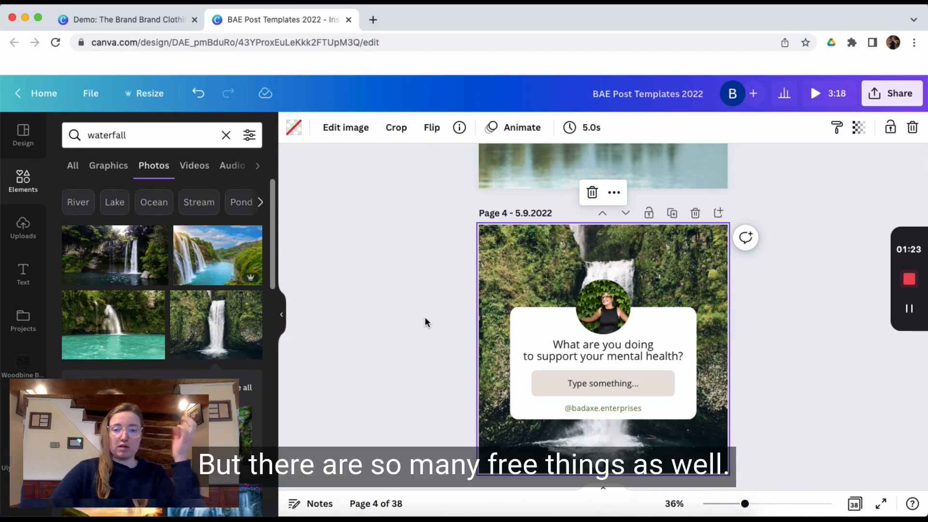
scroll(219, 298, down, 10)
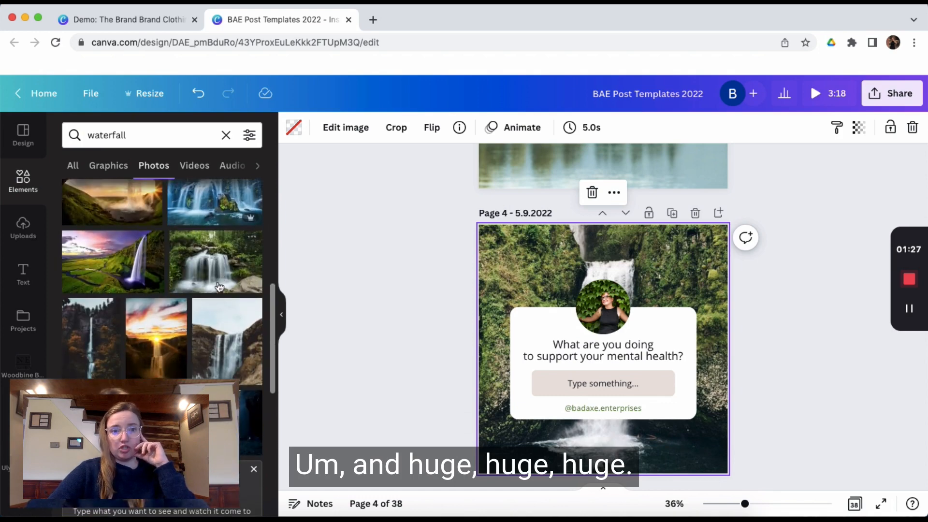
drag(218, 280, 516, 269)
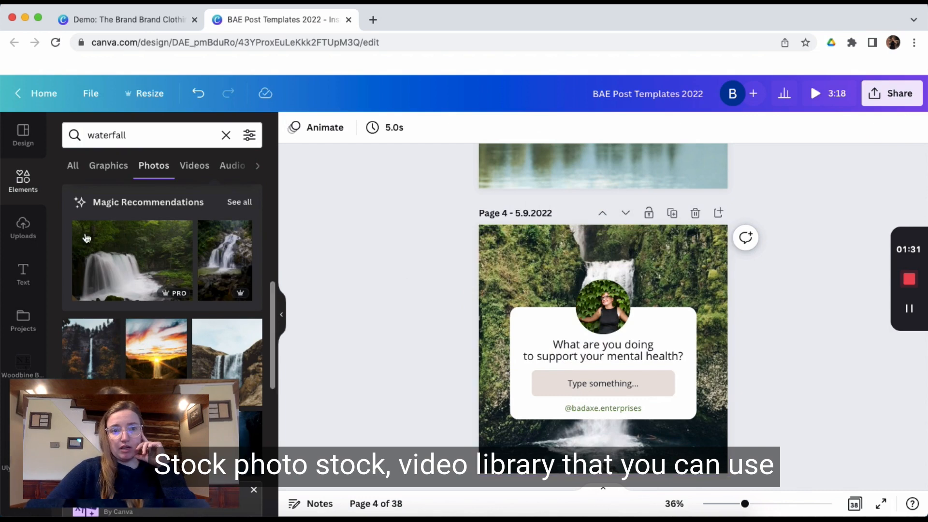
drag(133, 282, 483, 273)
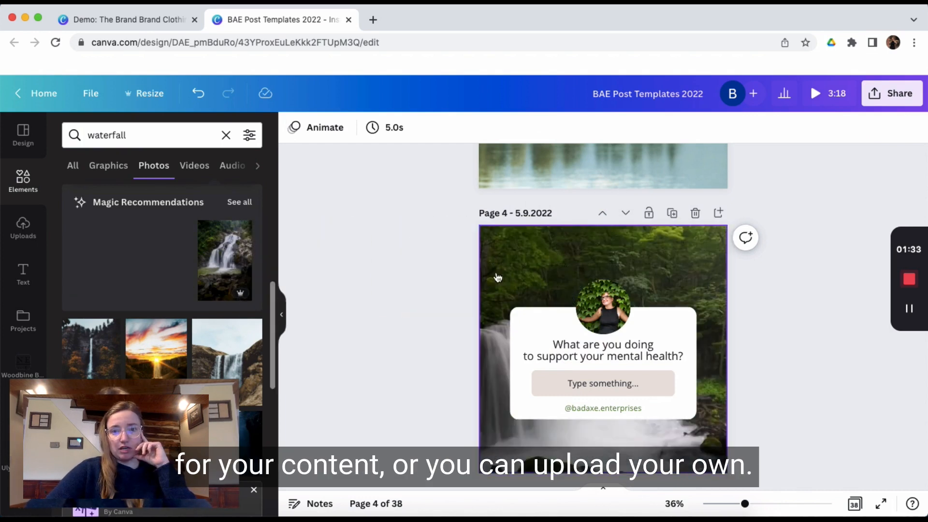
Look through the uploaded images and return to the waterfall photo results.
click(21, 235)
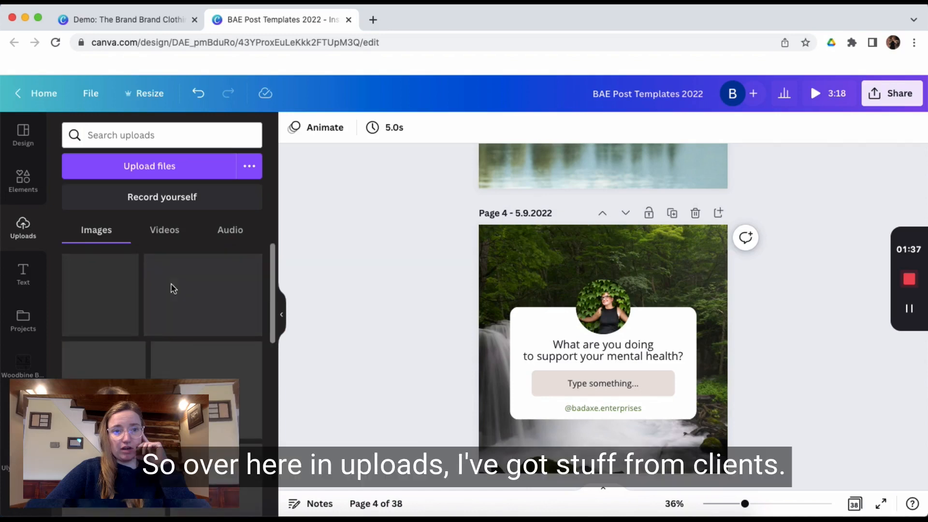
scroll(174, 289, down, 5)
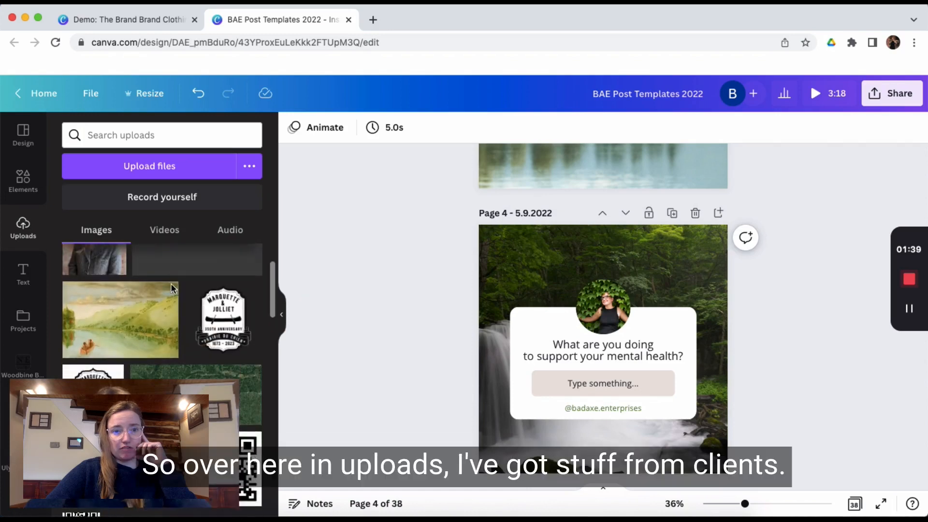
scroll(173, 290, up, 10)
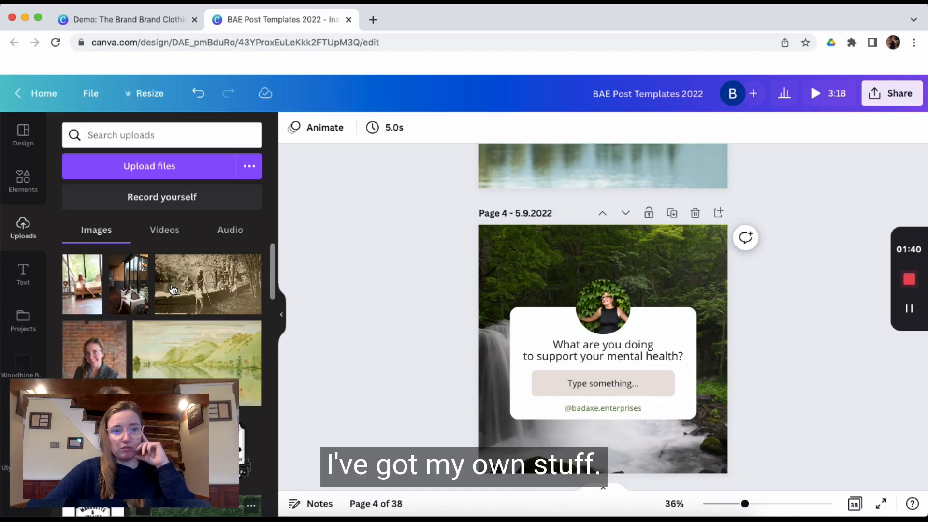
click(23, 182)
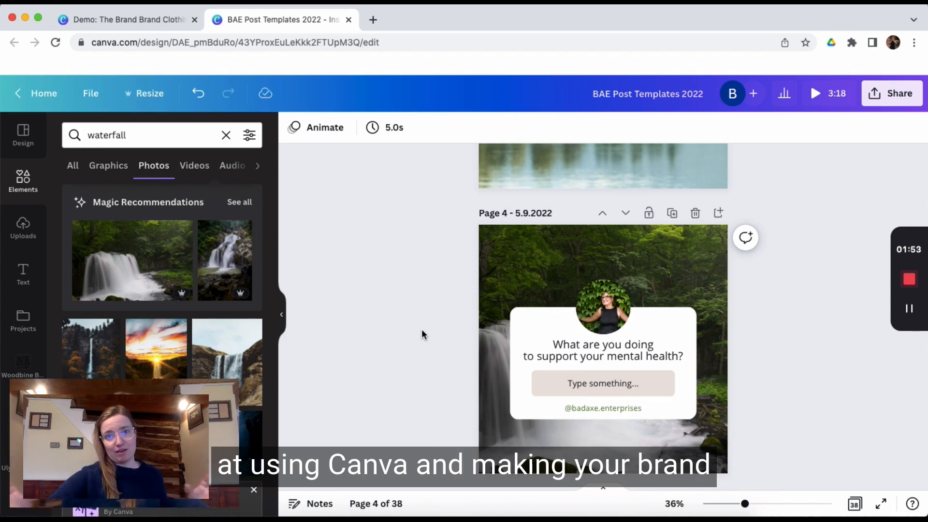
Check the fonts of the "GO AWAY" heading and the small brand handle on page 1.
scroll(425, 234, up, 15)
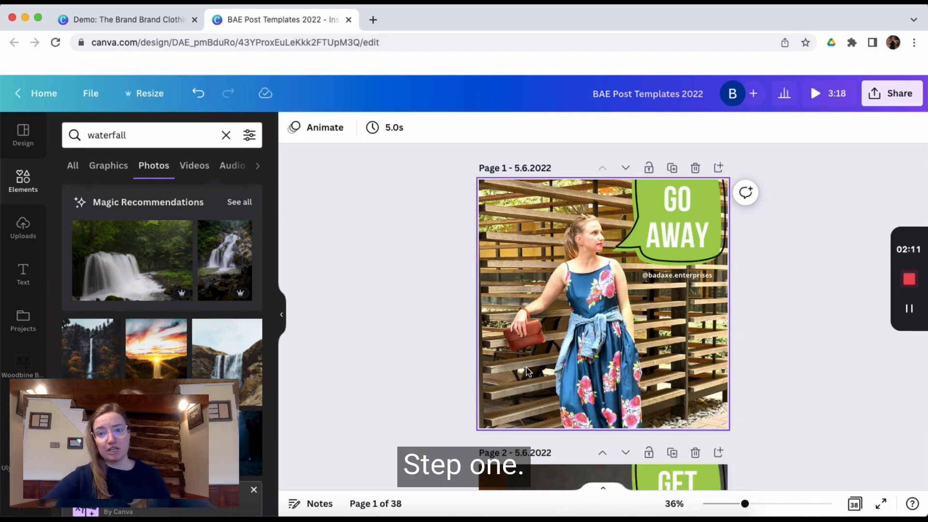
click(685, 236)
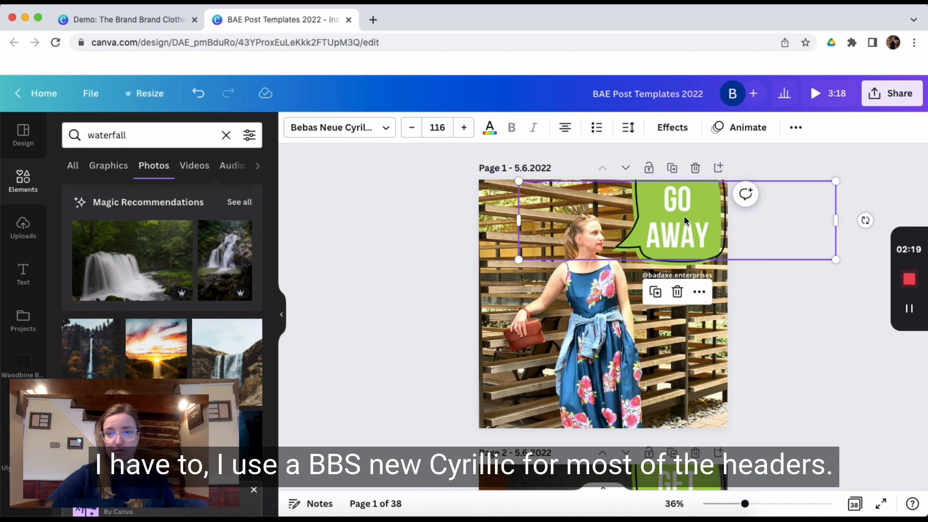
click(703, 275)
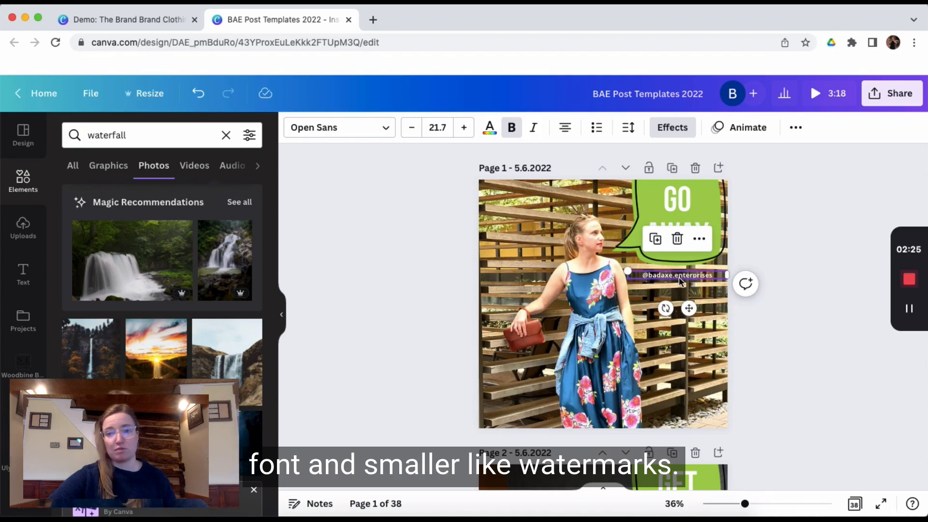
Examine the fonts available for the brand handle, including the brand kit and uploaded fonts.
click(370, 128)
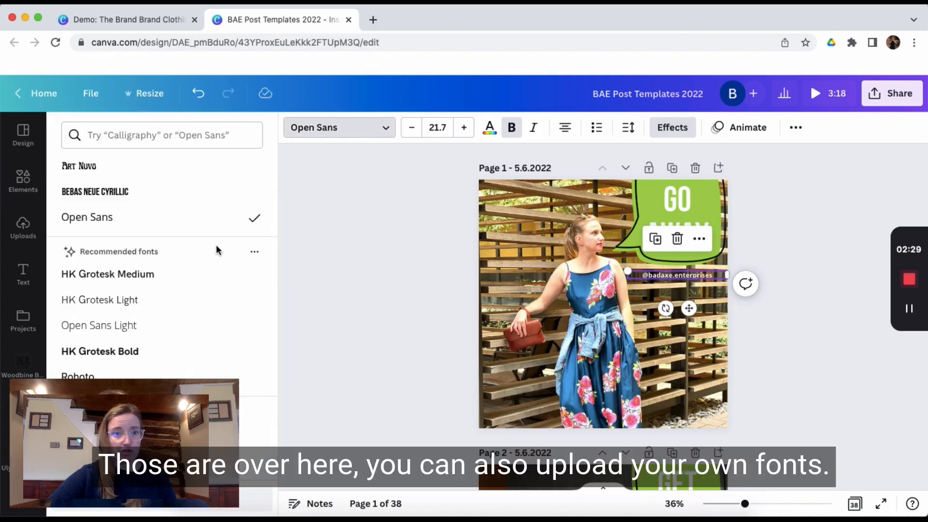
scroll(216, 245, down, 4)
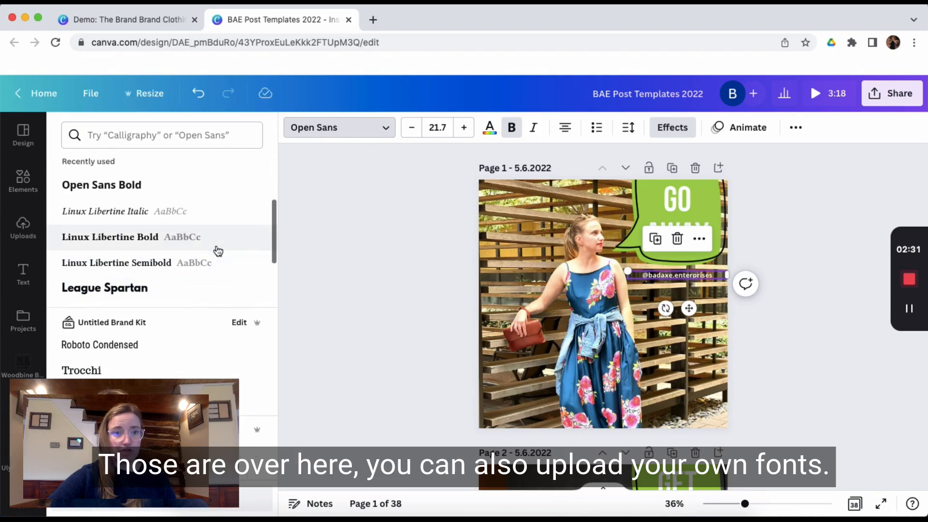
scroll(155, 236, down, 5)
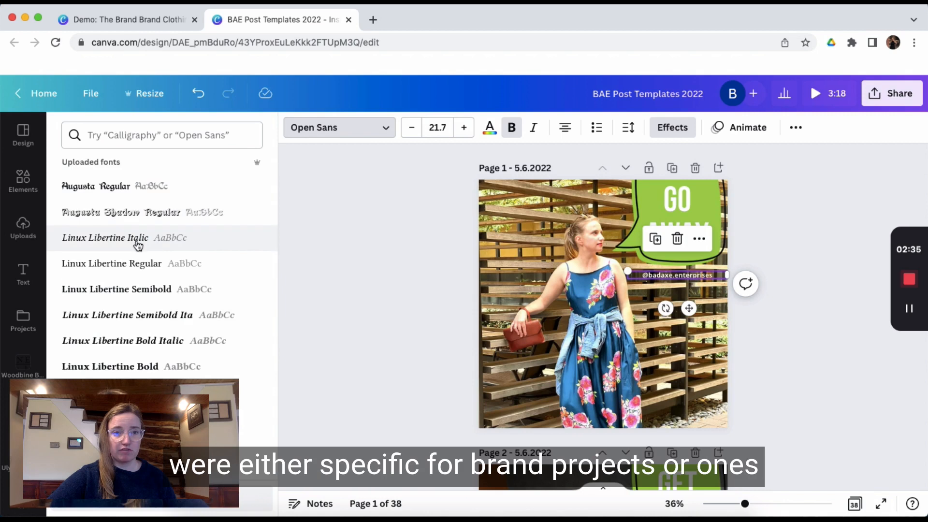
scroll(139, 239, down, 5)
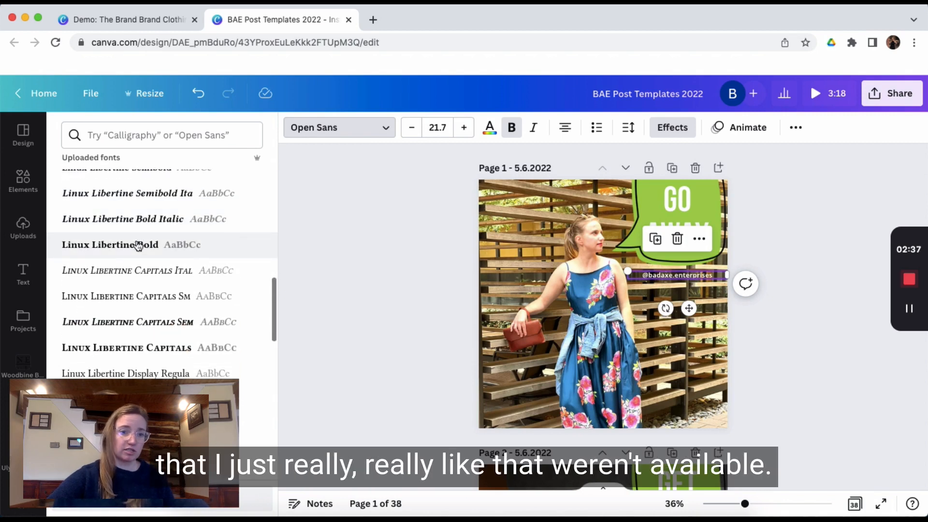
scroll(139, 246, down, 1)
scroll(138, 246, down, 7)
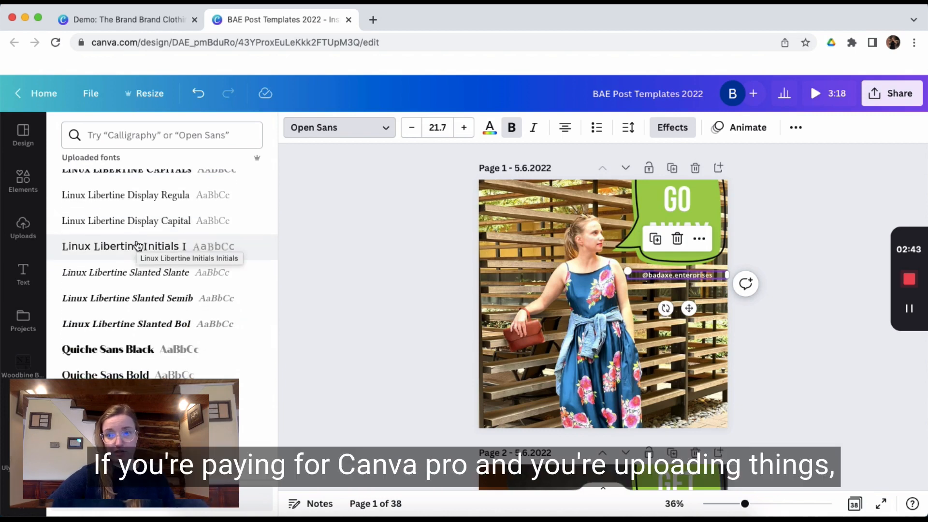
scroll(138, 245, down, 2)
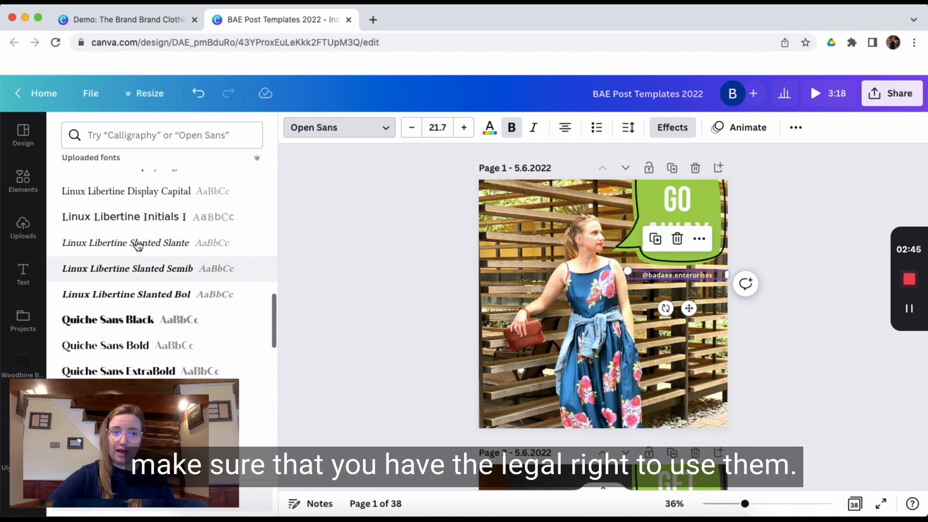
scroll(139, 246, up, 10)
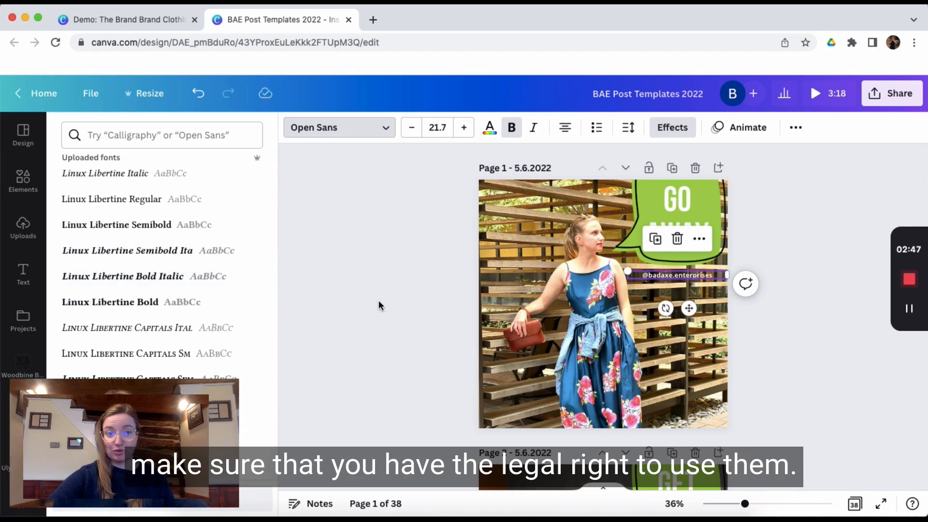
Close the font list, deselect the brand handle, and check the readability of the headings and handles on pages 1 and 2.
key(Escape)
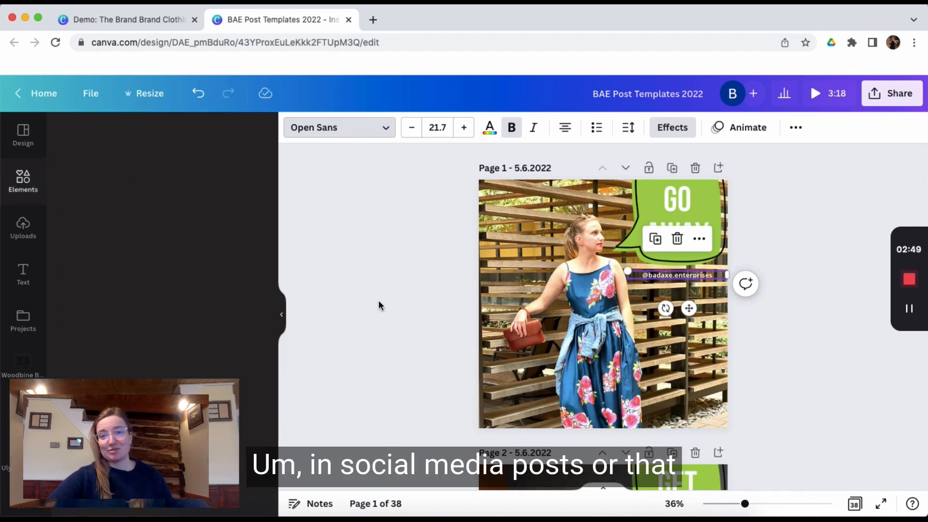
click(396, 302)
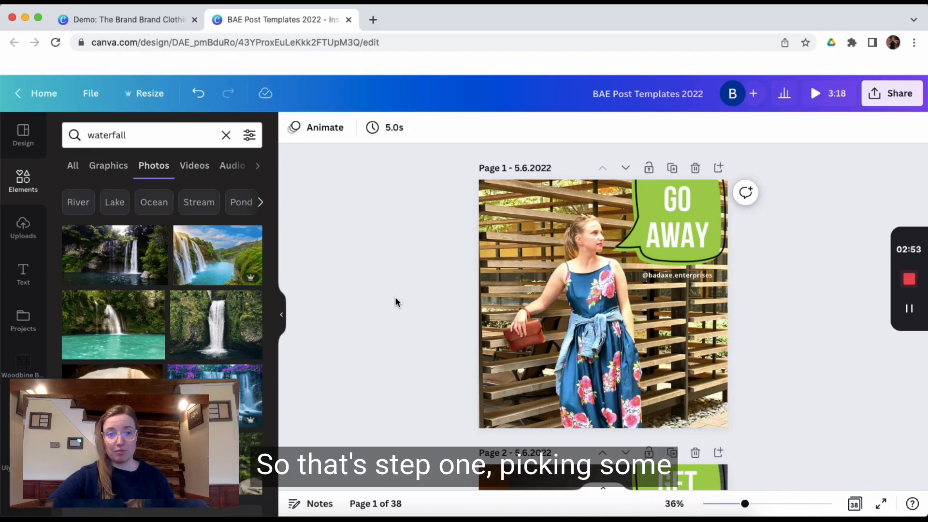
scroll(396, 302, down, 1)
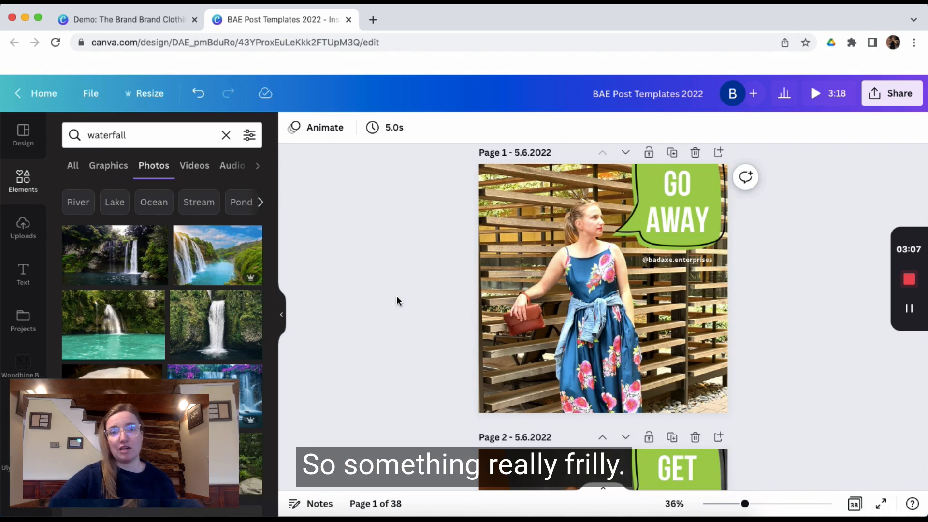
scroll(397, 297, down, 1)
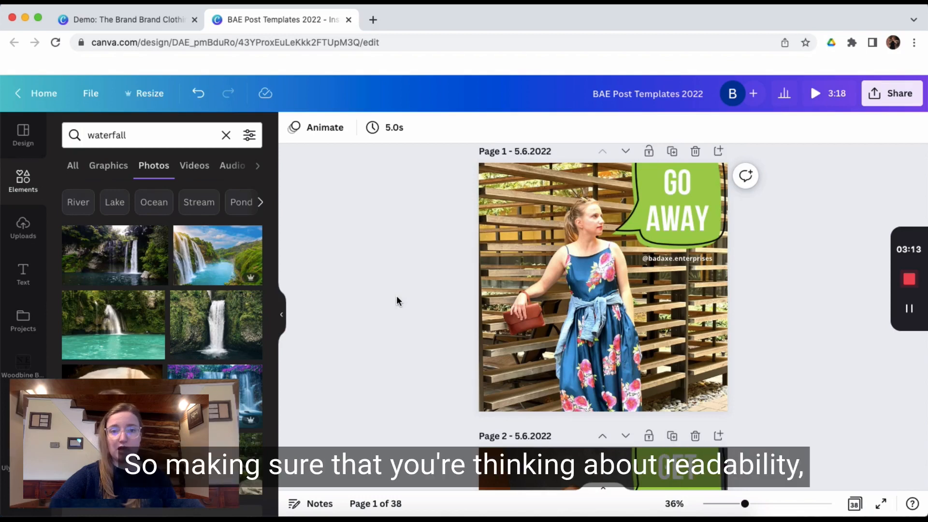
scroll(397, 301, down, 1)
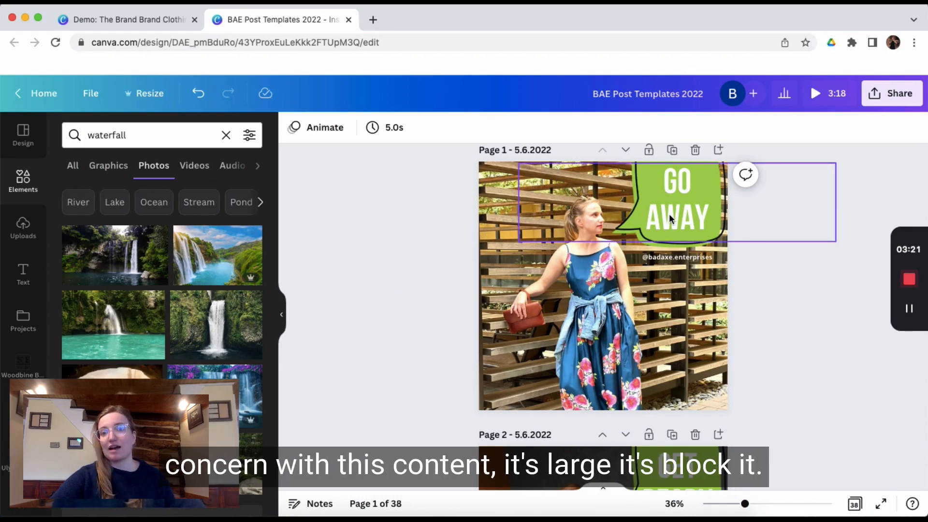
scroll(669, 213, down, 5)
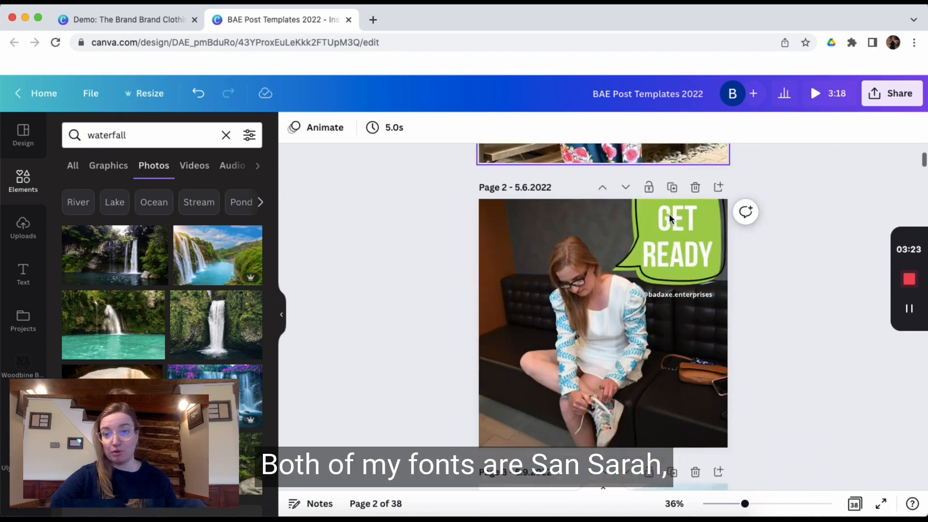
scroll(669, 213, down, 1)
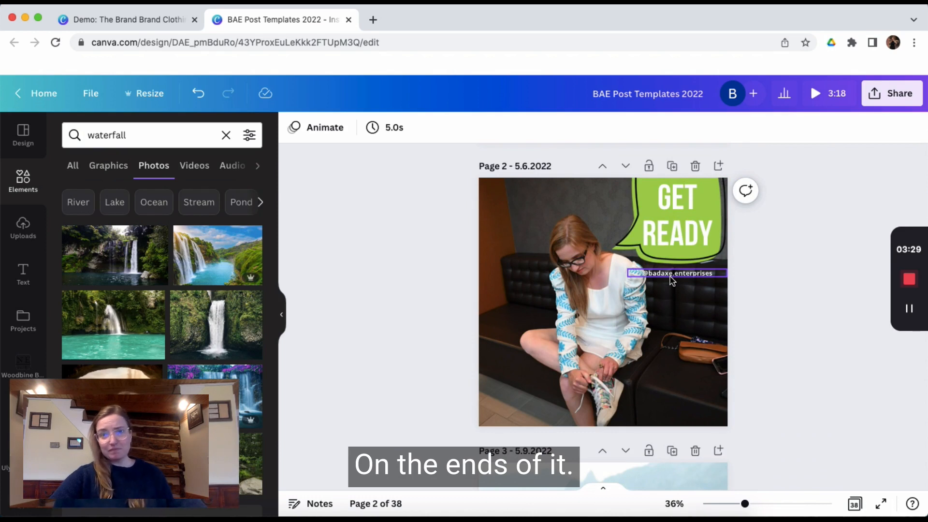
scroll(672, 280, down, 1)
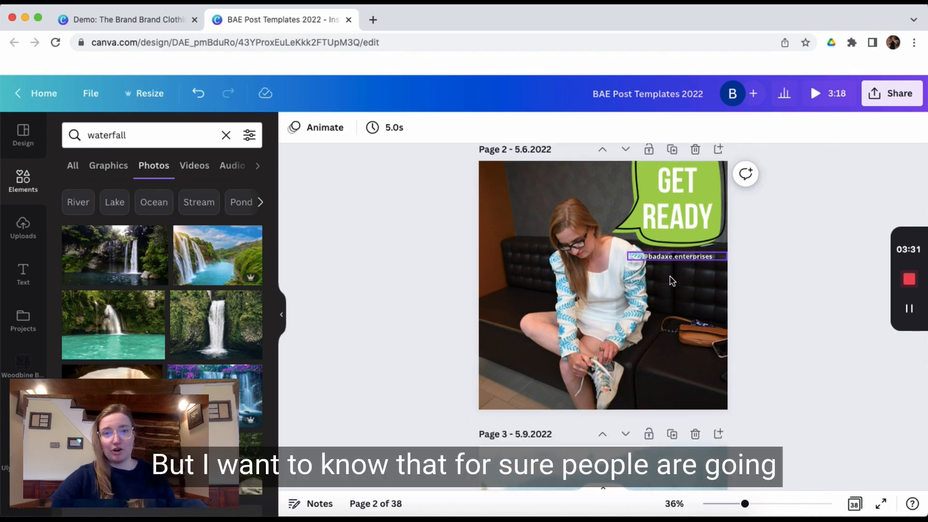
scroll(672, 281, down, 1)
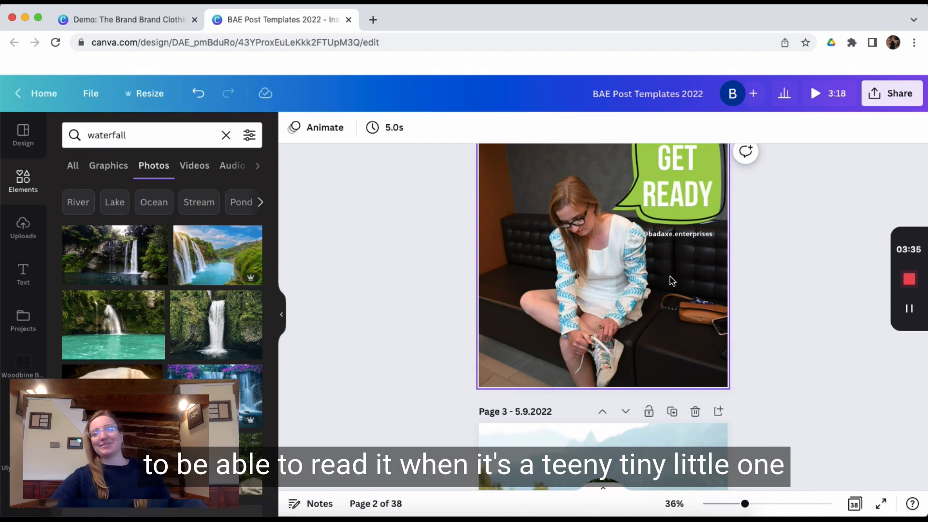
Look over the mental health question posts on pages 3 and 4.
scroll(672, 280, down, 6)
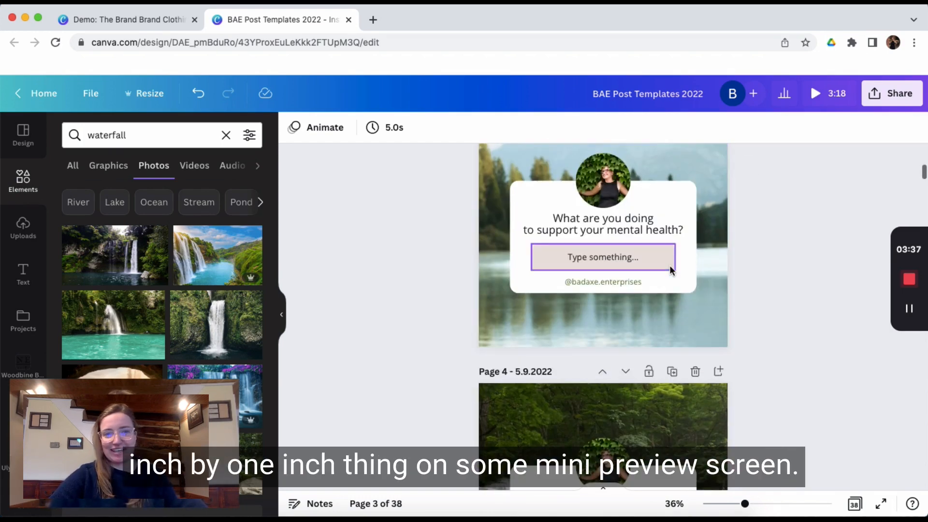
scroll(670, 269, down, 3)
scroll(670, 270, down, 1)
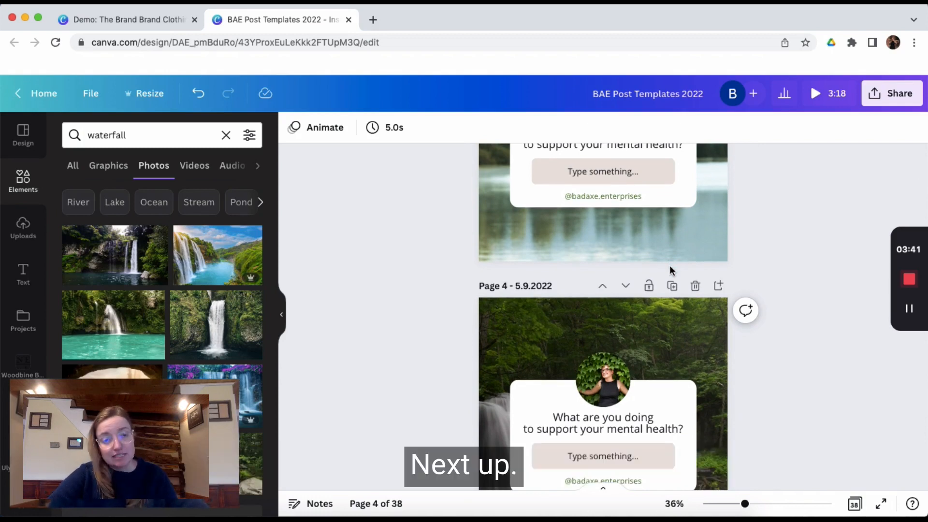
scroll(671, 269, down, 2)
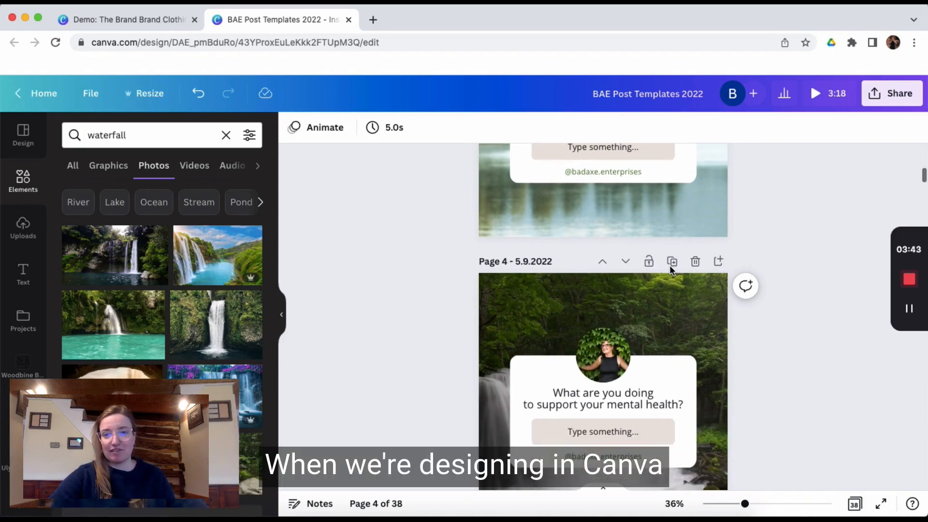
scroll(671, 270, up, 2)
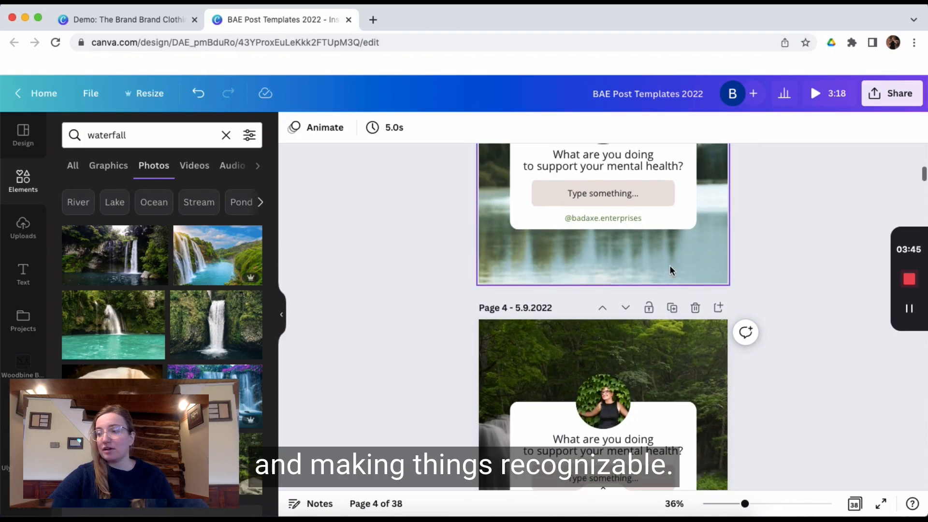
scroll(670, 270, up, 1)
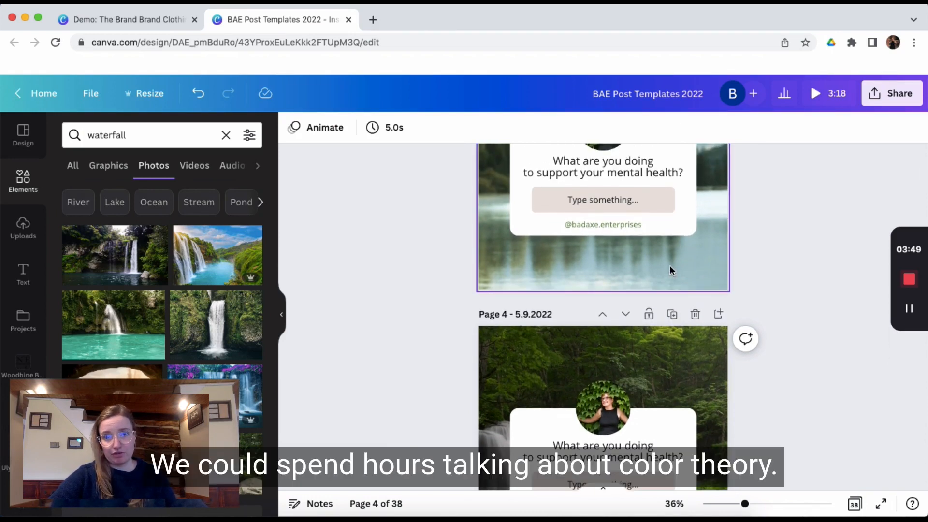
scroll(670, 270, up, 1)
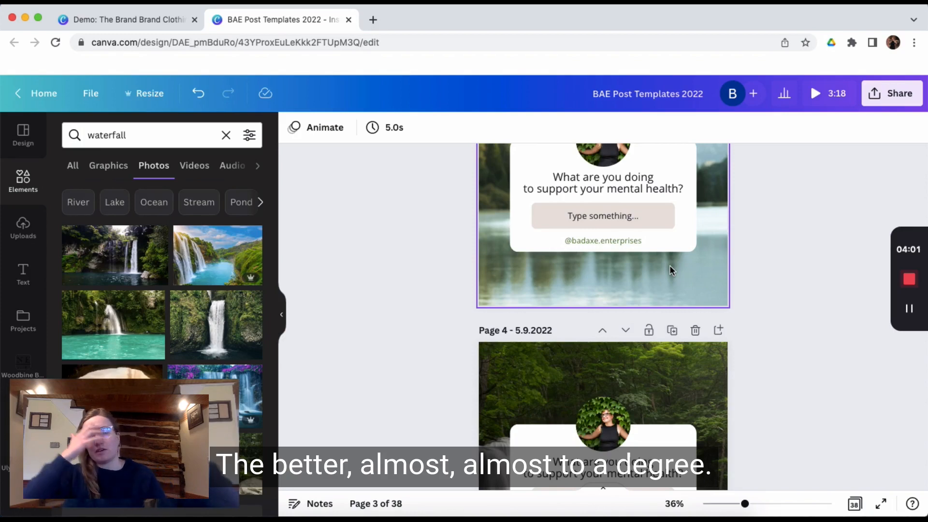
scroll(669, 265, up, 1)
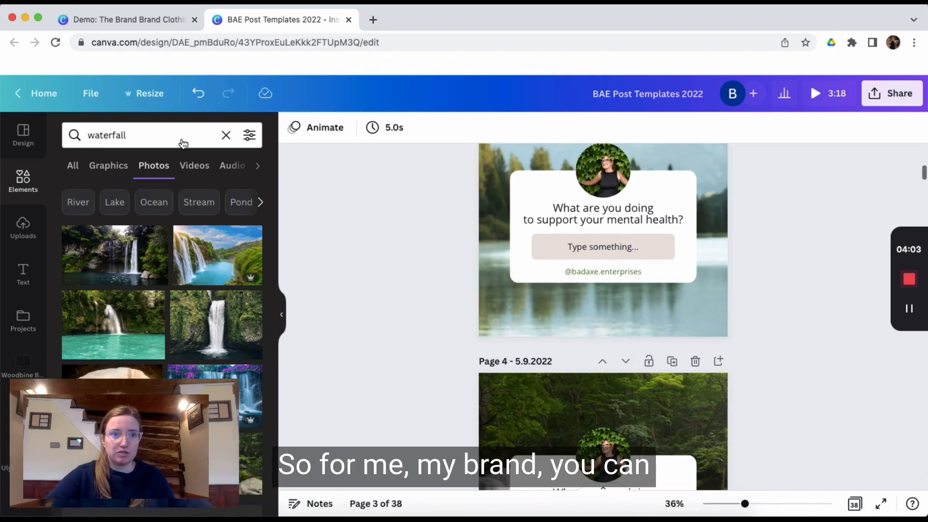
Try the bright green from the BAD AXE brand palette on page 3's question card, and return the card to white.
click(527, 181)
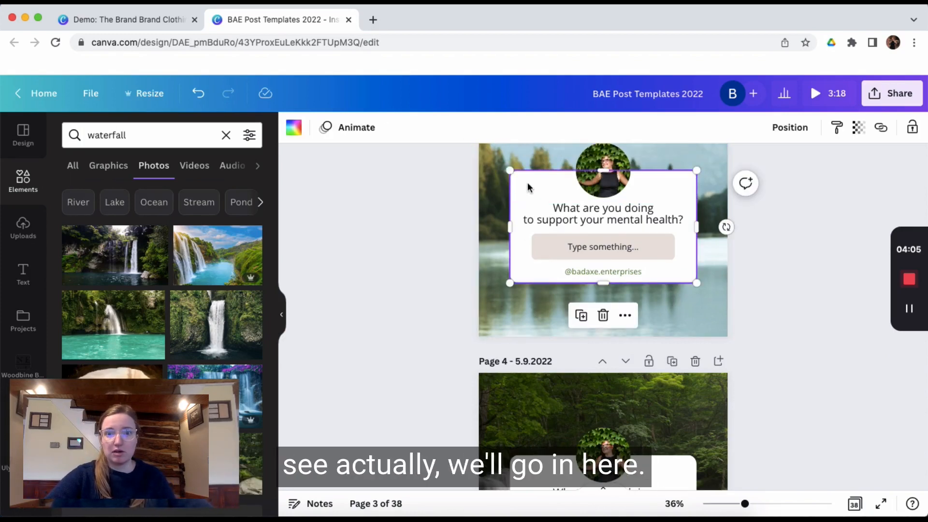
click(289, 136)
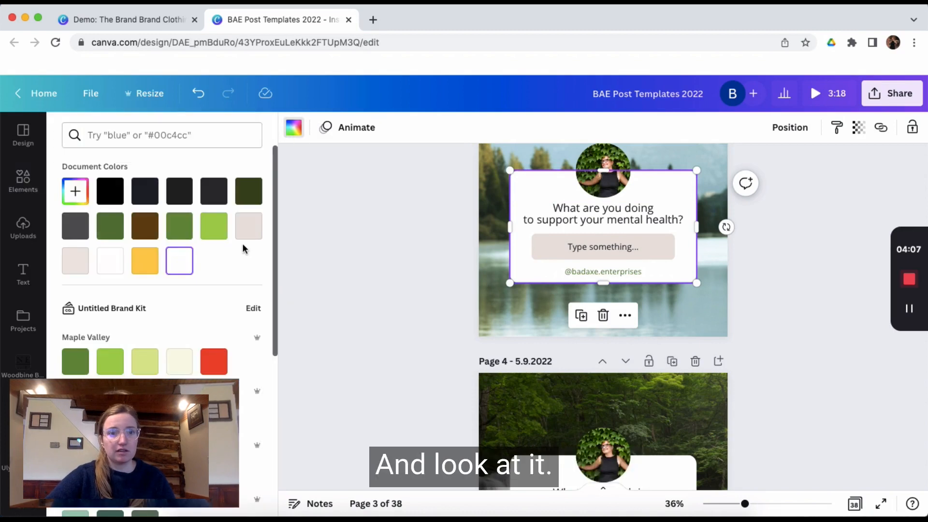
scroll(244, 249, down, 5)
scroll(244, 248, down, 1)
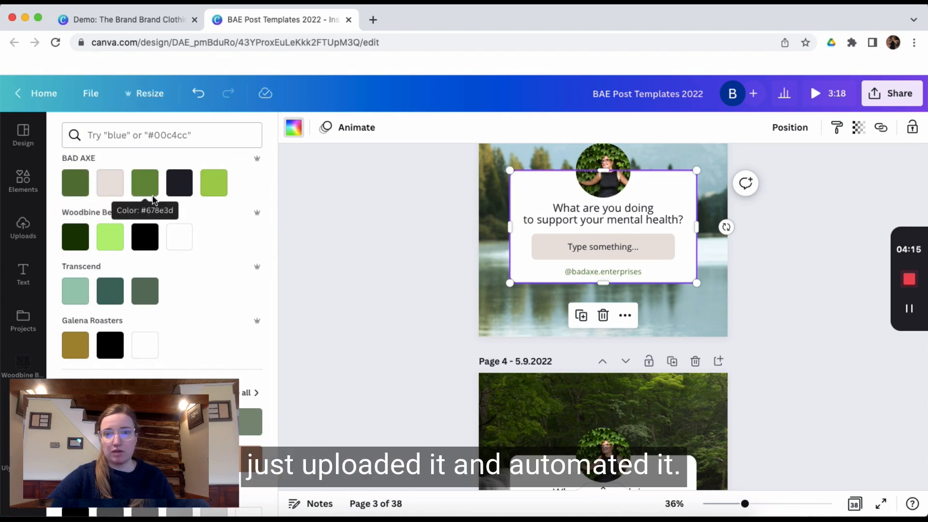
click(212, 190)
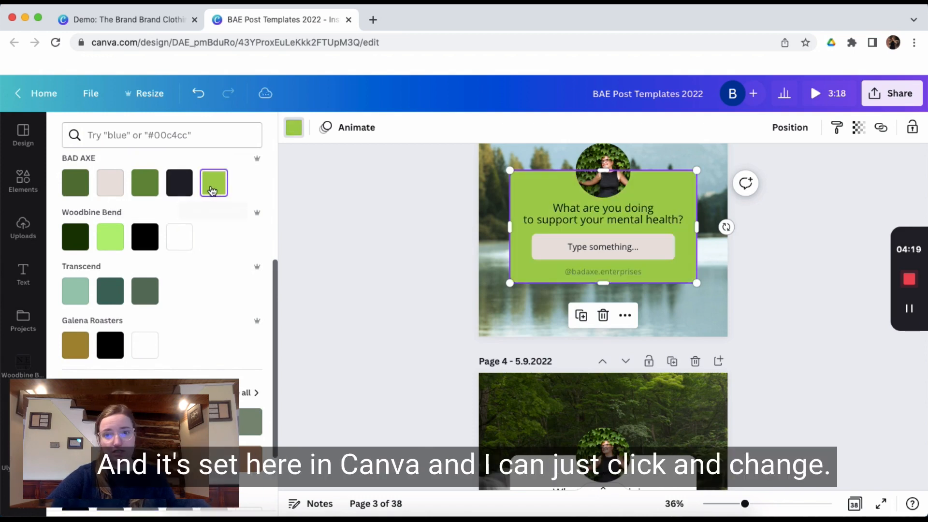
click(178, 238)
Compare the brand colors used in the posts on page 1 and pages 3 to 4.
scroll(409, 283, up, 1)
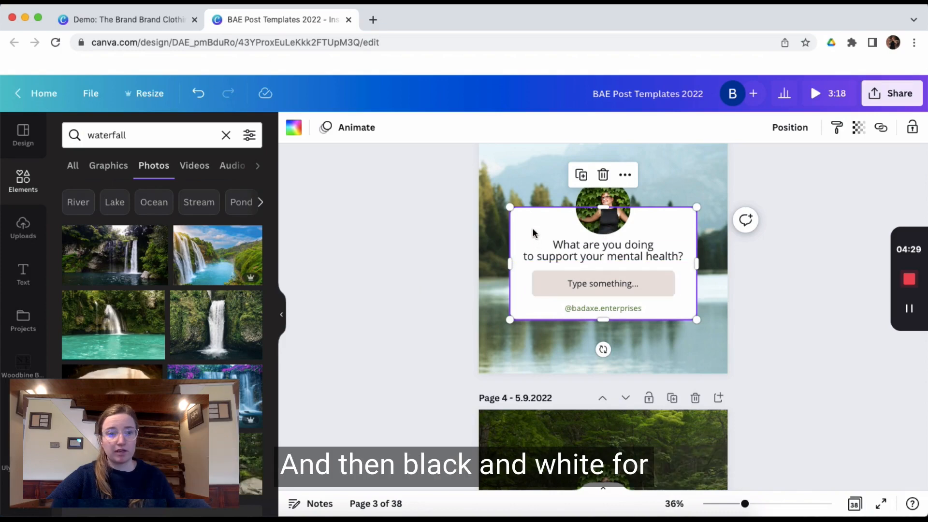
scroll(533, 231, up, 10)
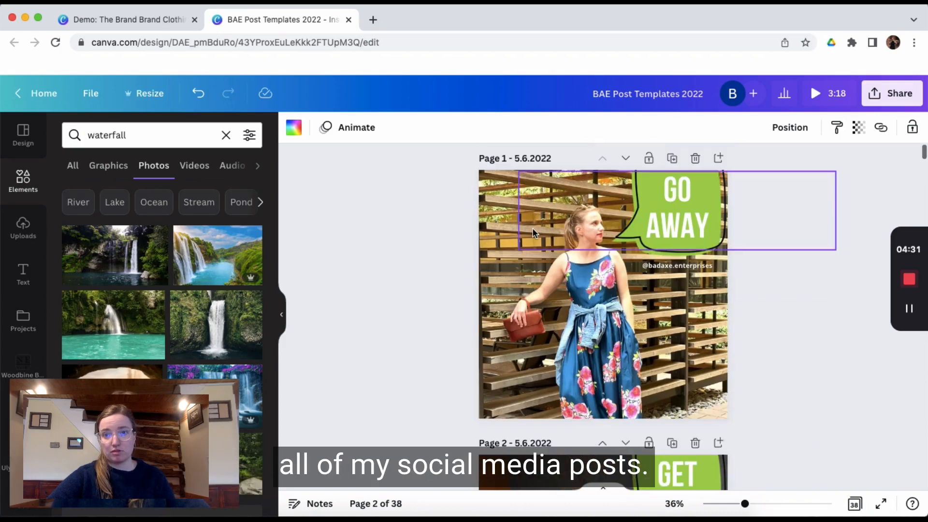
scroll(716, 208, down, 10)
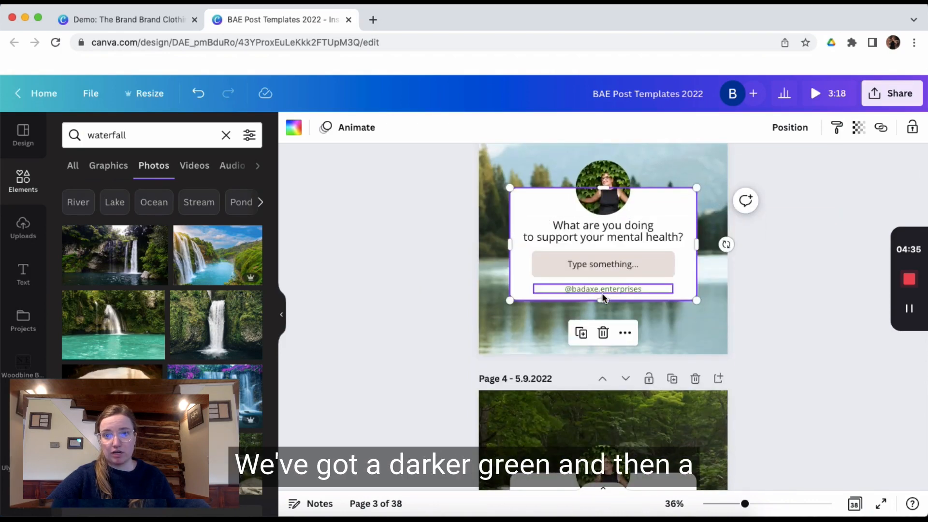
scroll(603, 296, down, 1)
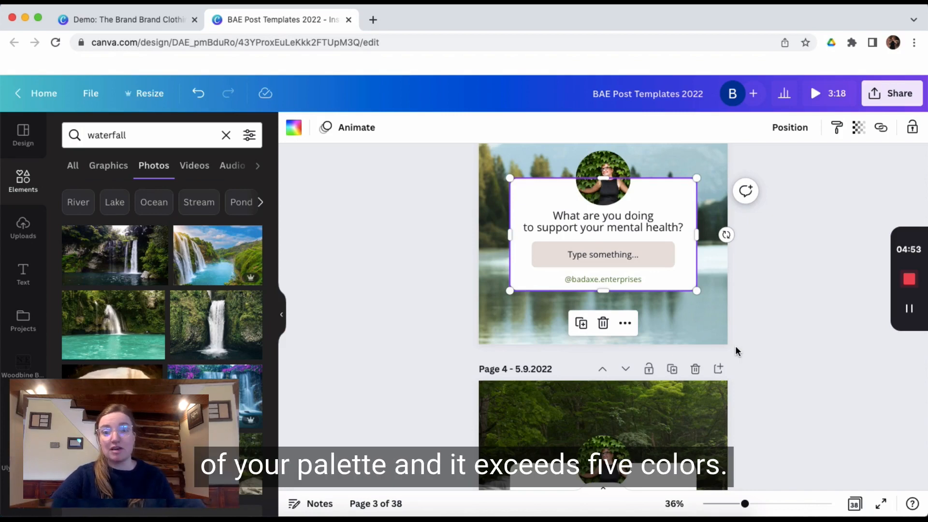
scroll(735, 346, down, 1)
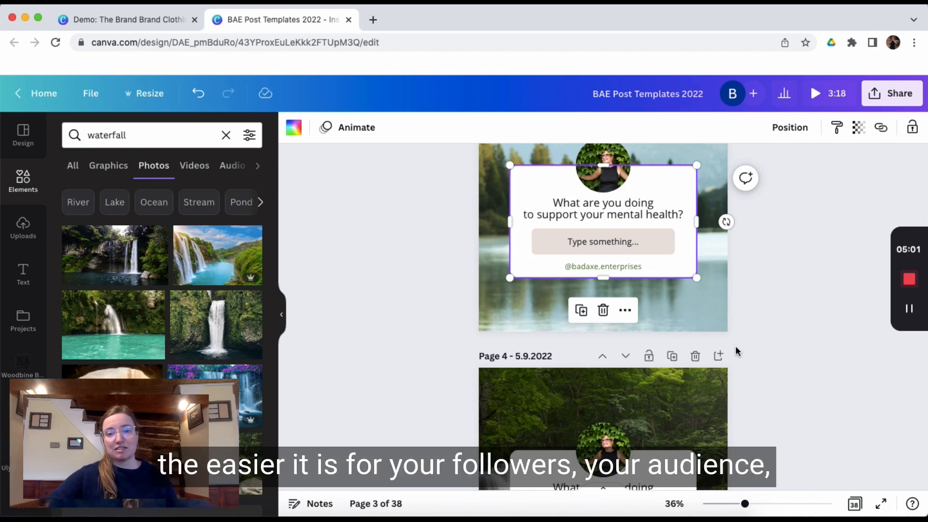
scroll(736, 348, down, 2)
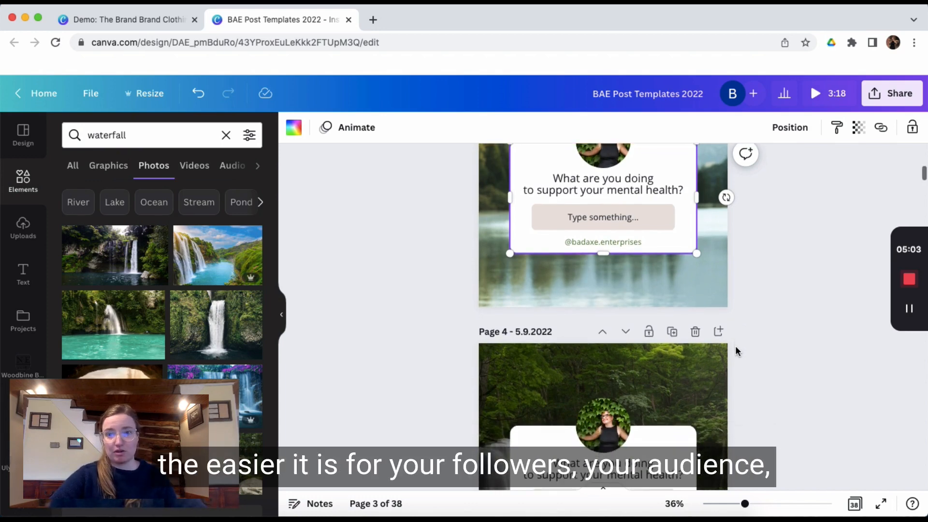
scroll(735, 346, down, 1)
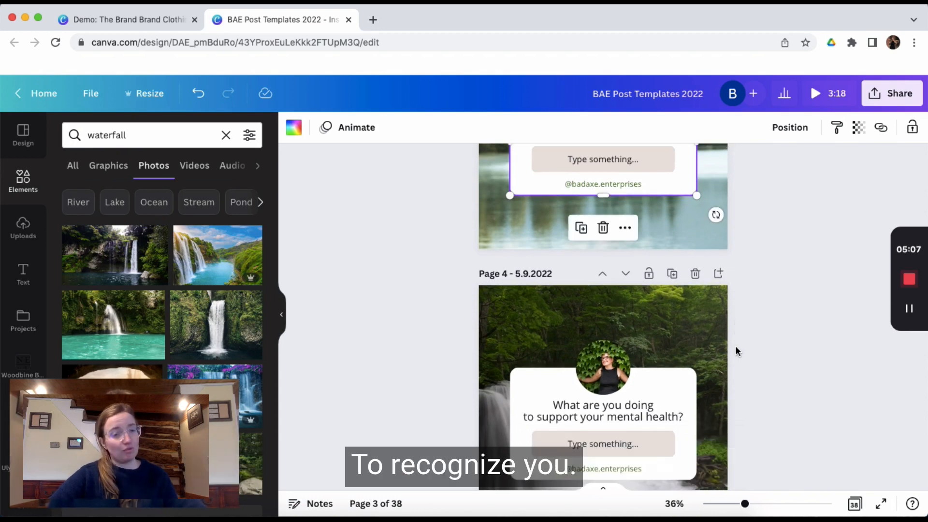
Examine the green speech bubbles against the photos on pages 1 and 2.
scroll(735, 346, up, 6)
scroll(736, 346, up, 9)
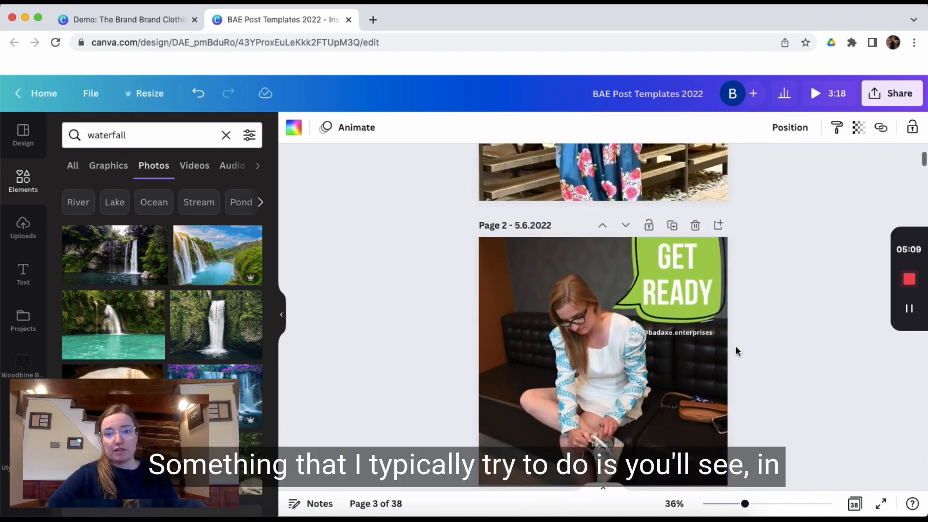
scroll(735, 346, down, 1)
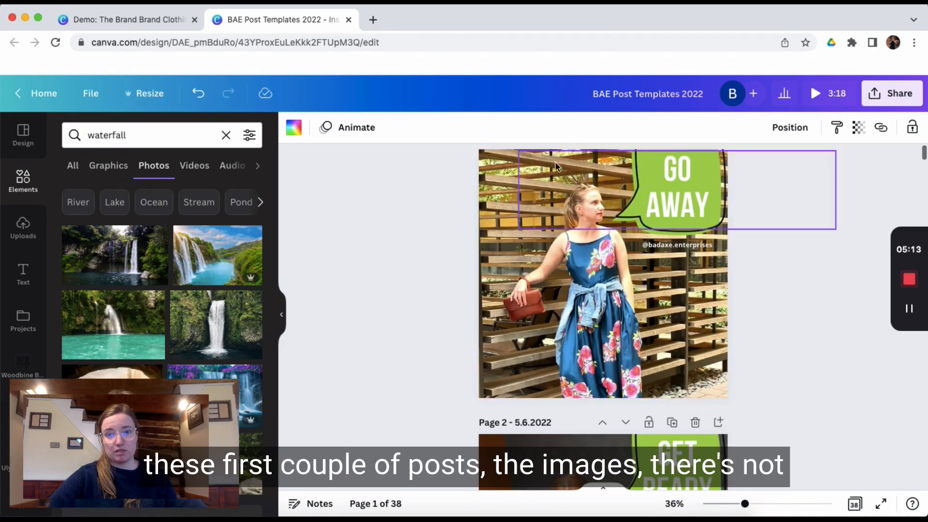
scroll(550, 363, down, 4)
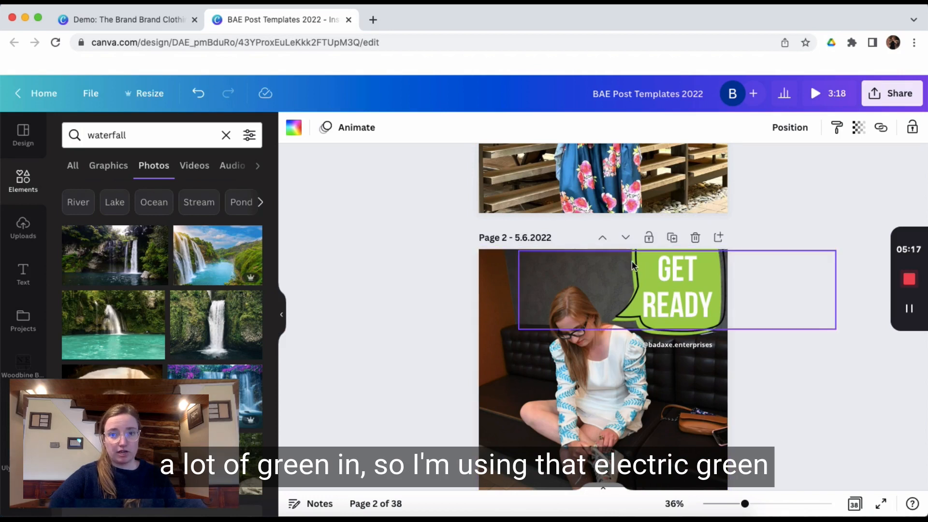
scroll(643, 334, down, 5)
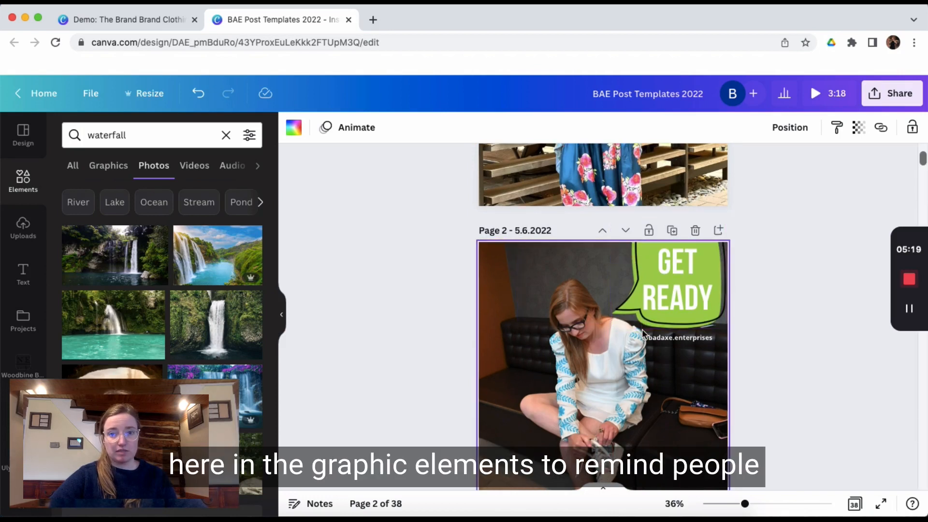
scroll(645, 334, down, 9)
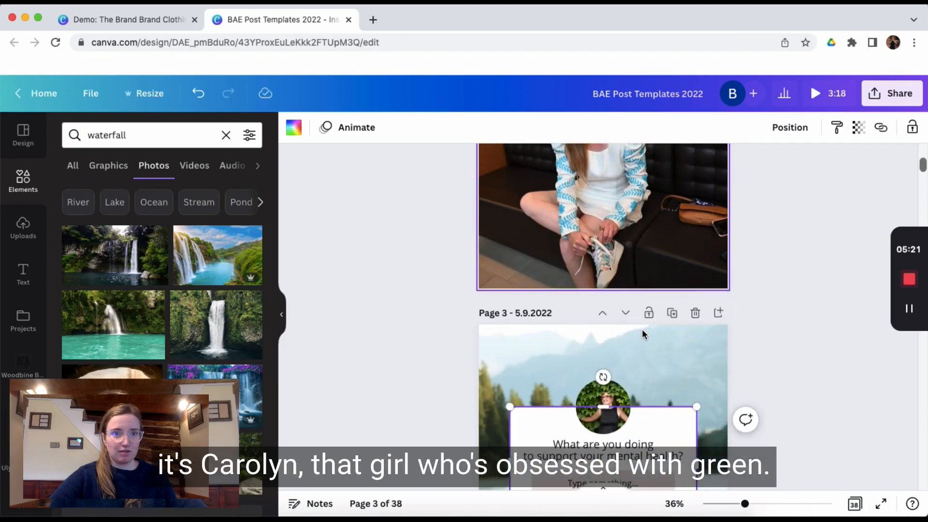
Inspect the nature background photos of the question posts on pages 3 and 4 for green tones.
click(642, 326)
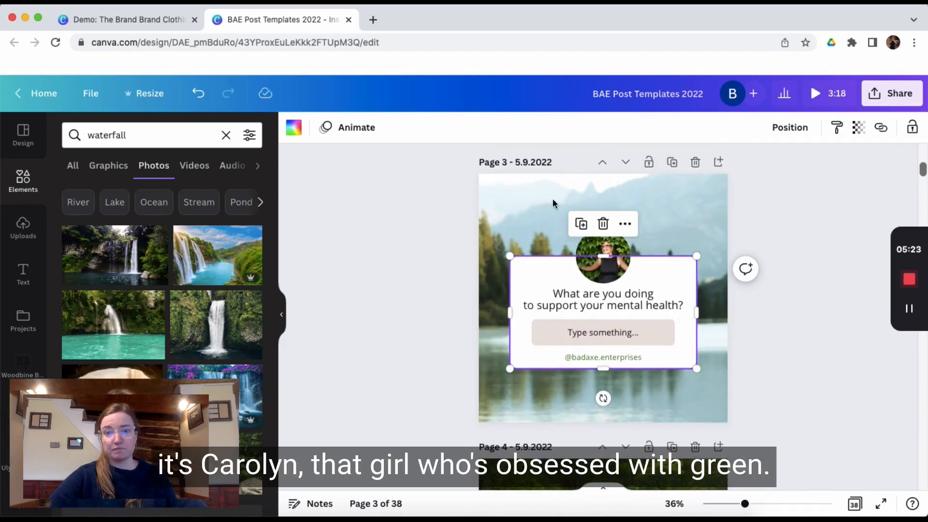
click(685, 394)
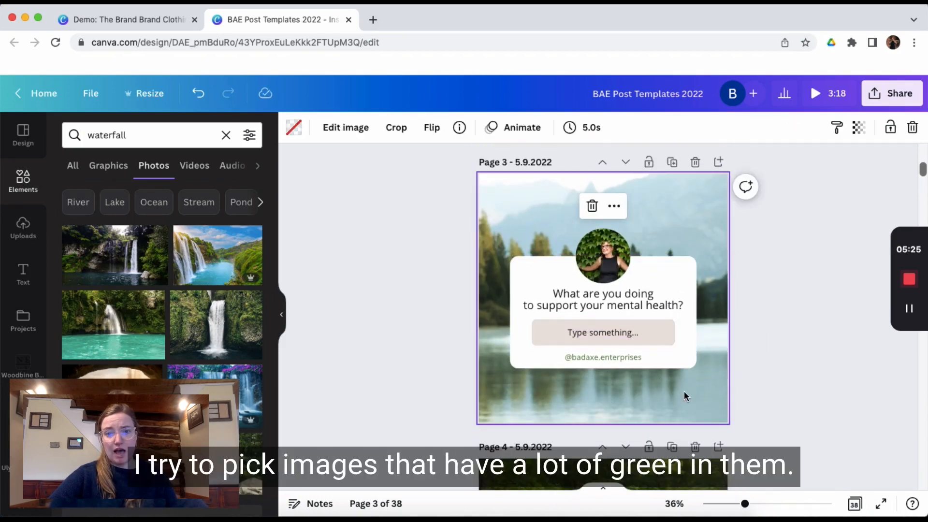
scroll(685, 394, down, 4)
click(685, 394)
scroll(686, 396, down, 6)
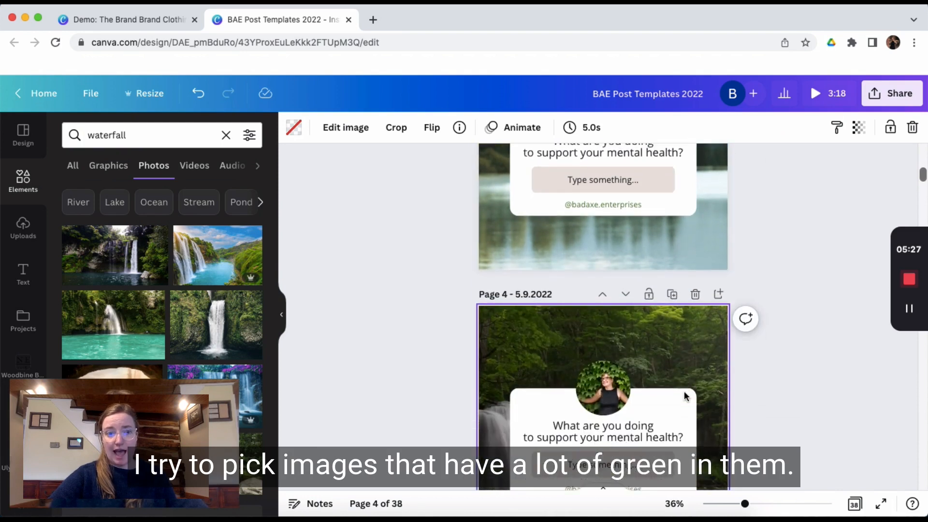
Review the posts on pages 4 to 8 for consistent use of the green brand colors.
scroll(684, 394, down, 3)
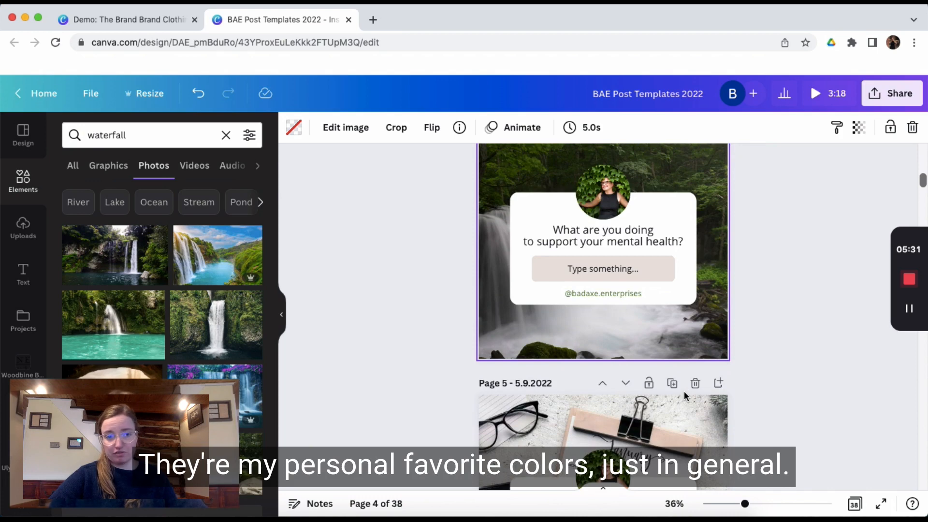
scroll(684, 394, down, 4)
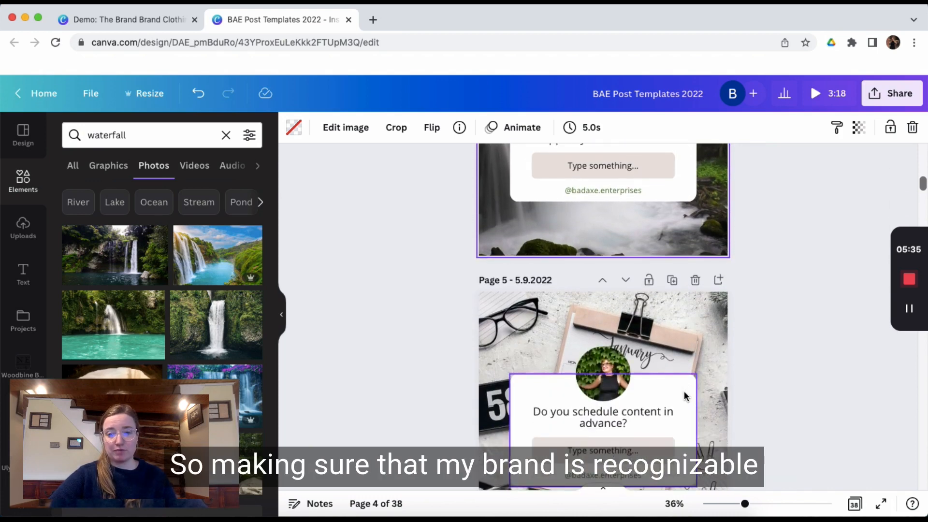
scroll(684, 395, down, 6)
scroll(684, 391, down, 3)
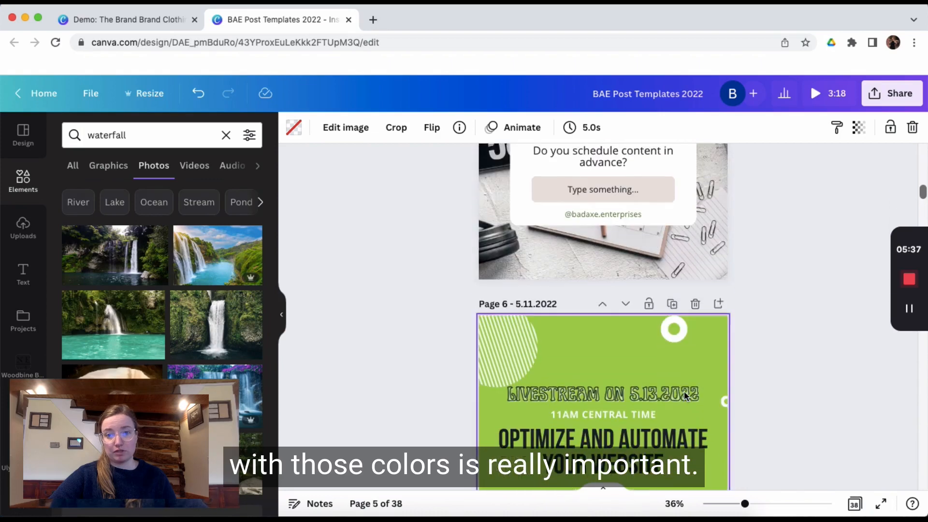
scroll(587, 336, down, 2)
scroll(587, 335, down, 2)
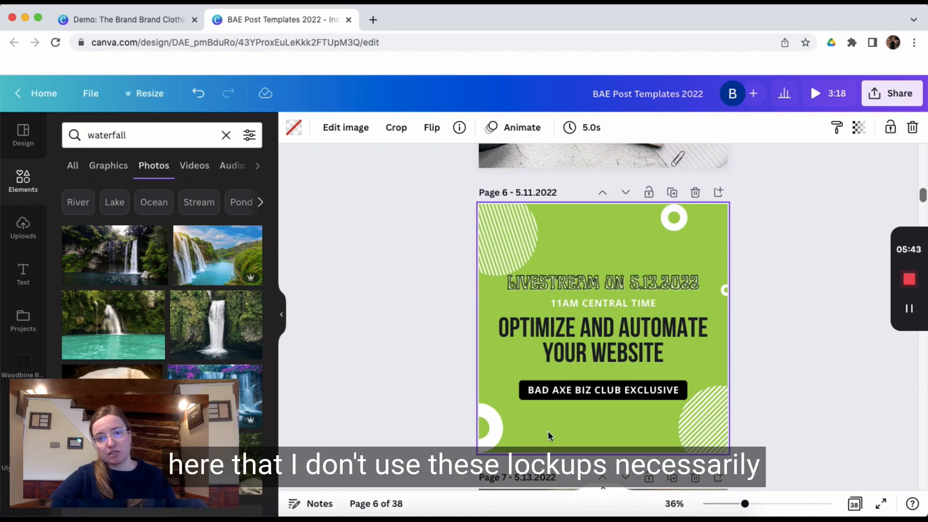
scroll(547, 433, down, 4)
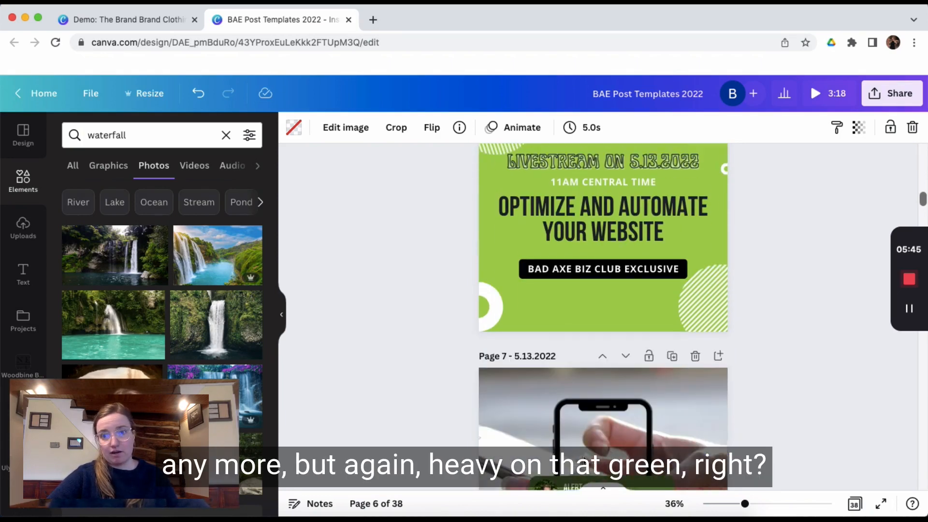
scroll(603, 317, down, 10)
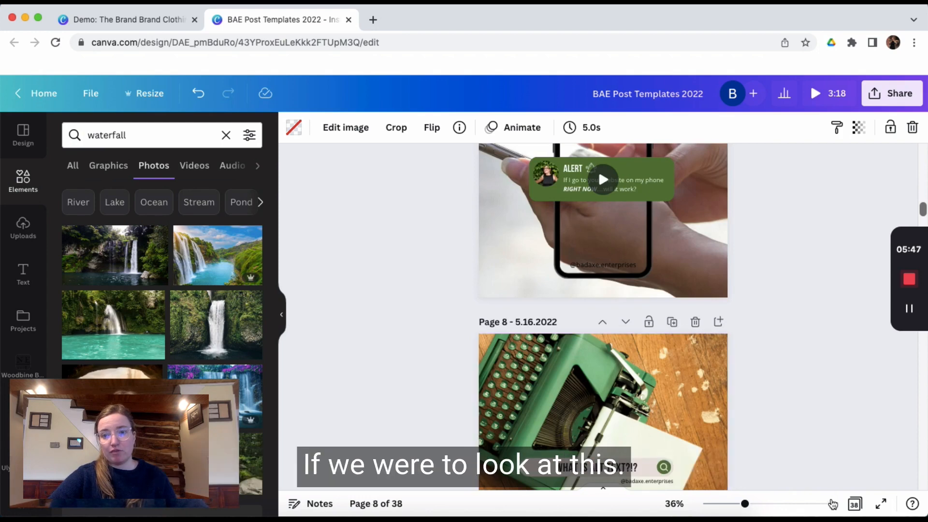
Show all pages of the design as a grid and compare the green photos and elements across the post thumbnails.
click(855, 504)
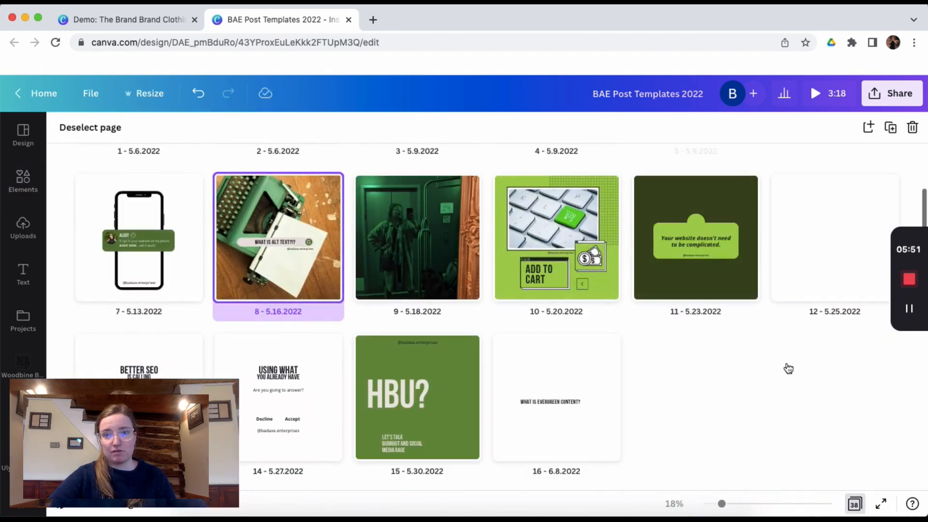
scroll(788, 368, up, 2)
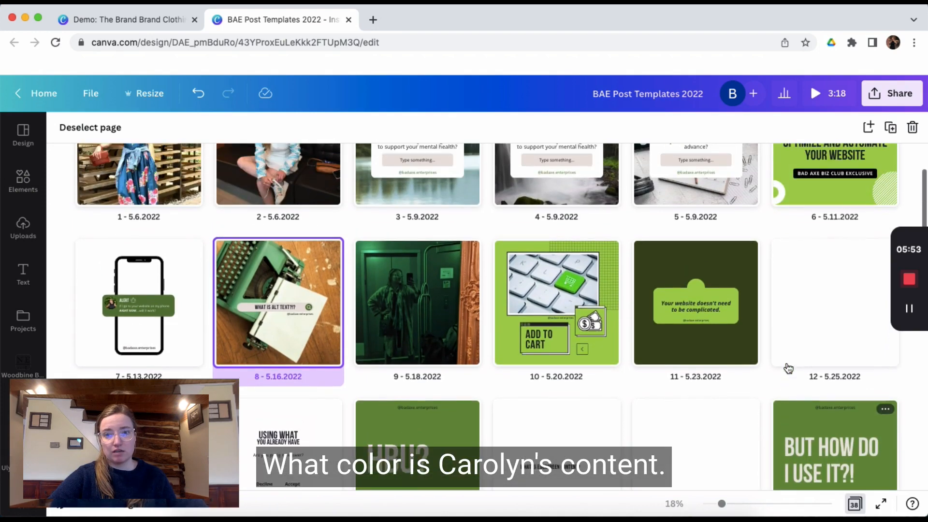
scroll(789, 368, up, 1)
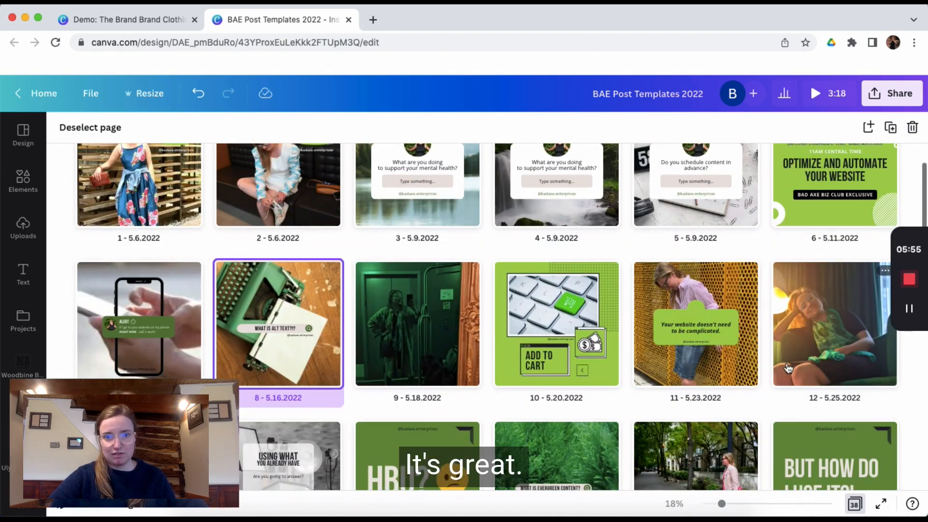
scroll(788, 368, down, 2)
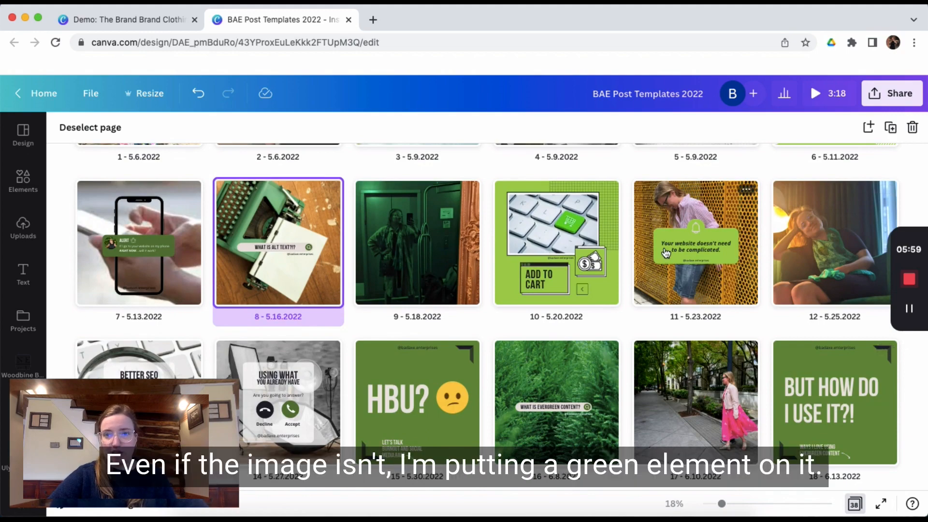
scroll(666, 253, down, 5)
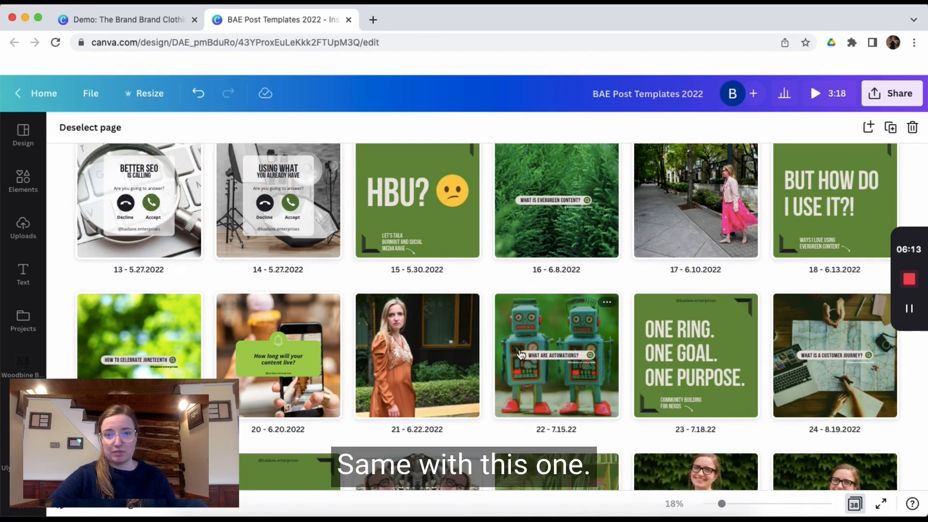
Open page 22's robot post from the page grid and compare the fonts and colors of pages 22 to 27.
click(560, 330)
double_click(573, 320)
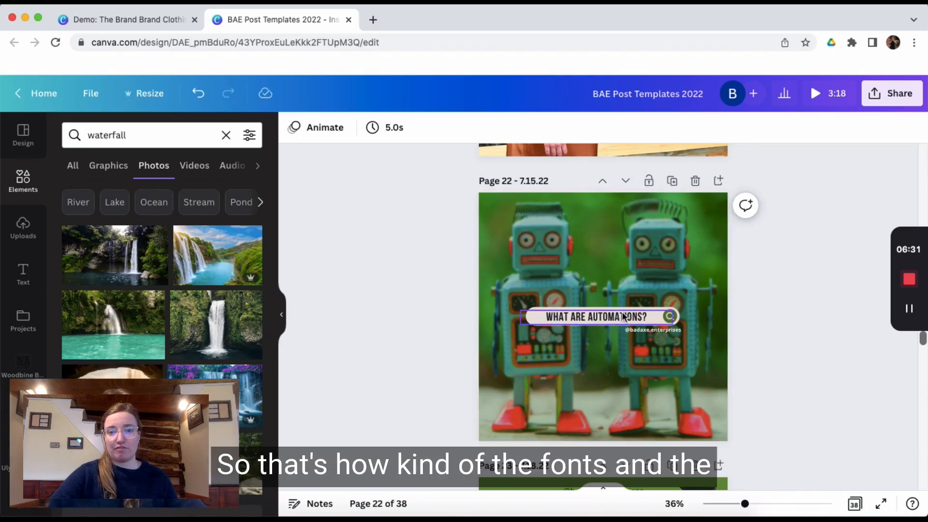
scroll(683, 324, down, 10)
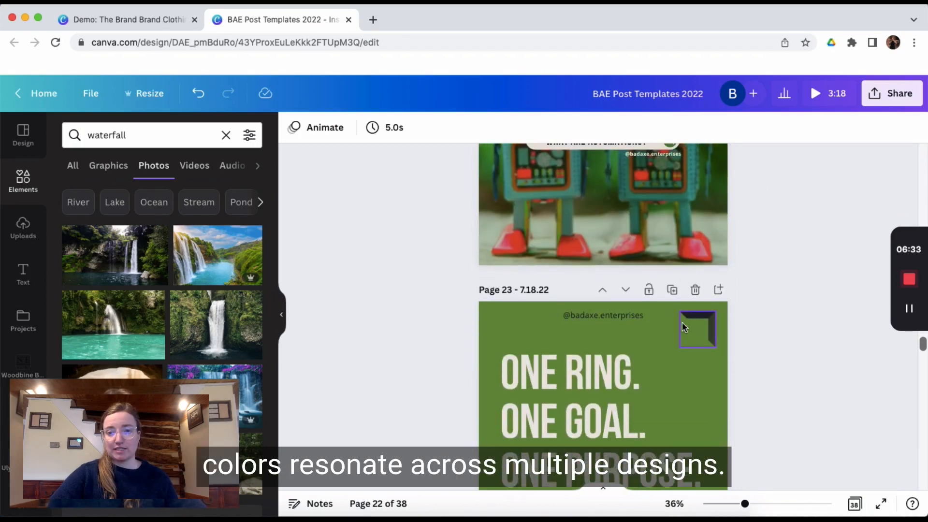
scroll(683, 324, down, 8)
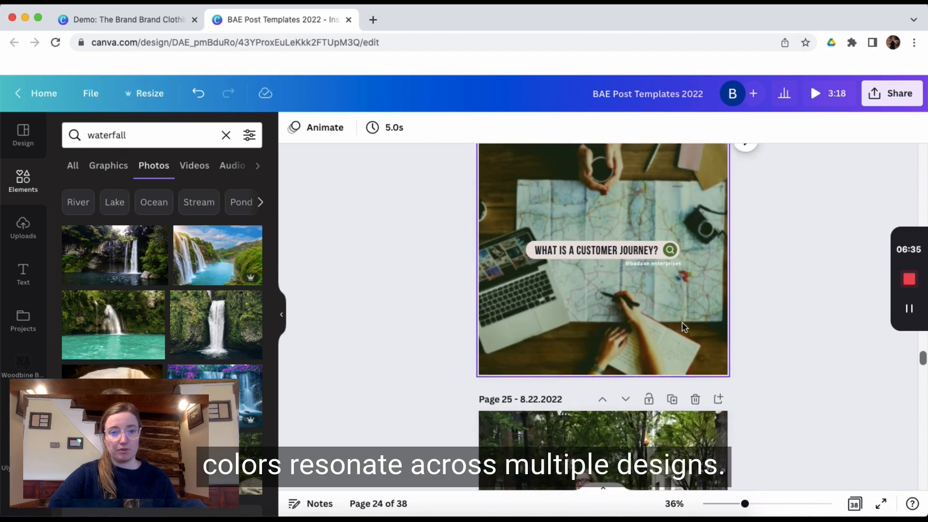
scroll(682, 322, down, 3)
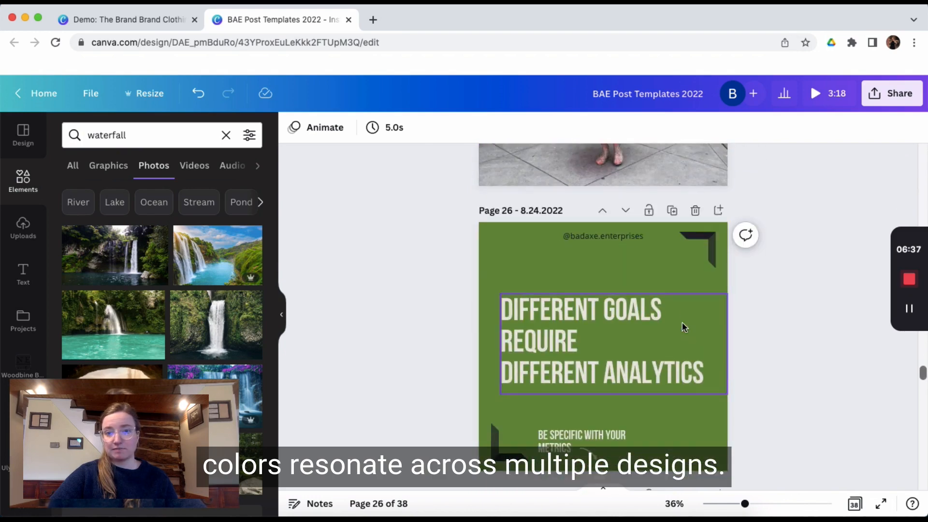
scroll(561, 340, down, 4)
scroll(577, 358, down, 8)
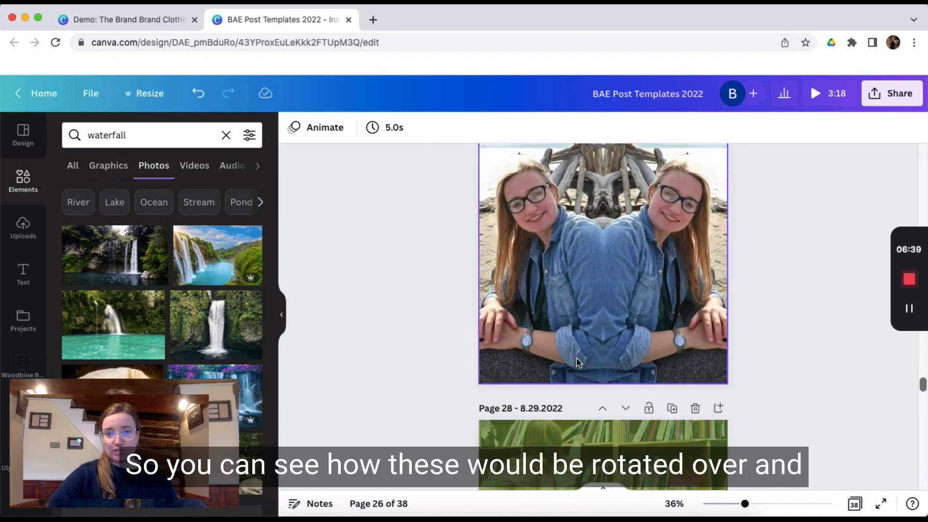
Examine the green overlay on the bookshelf photo on page 28.
scroll(577, 358, up, 3)
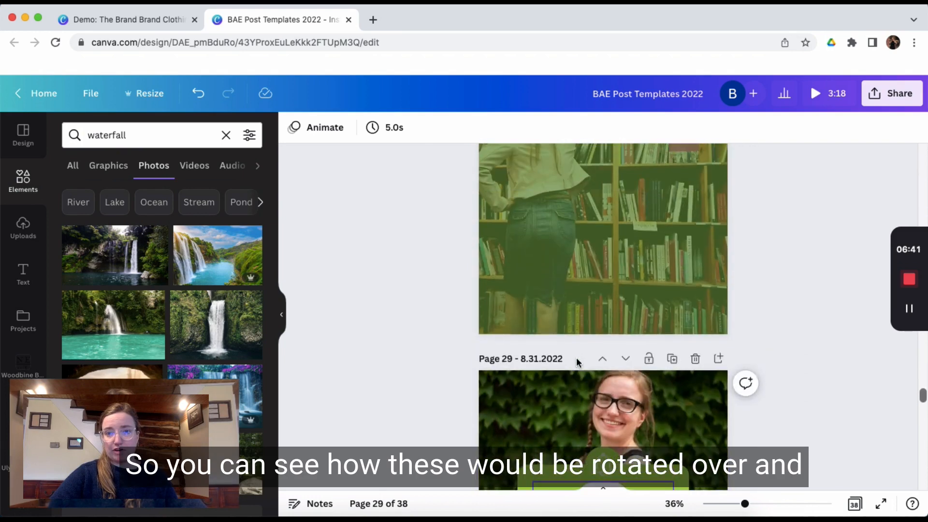
scroll(684, 247, up, 3)
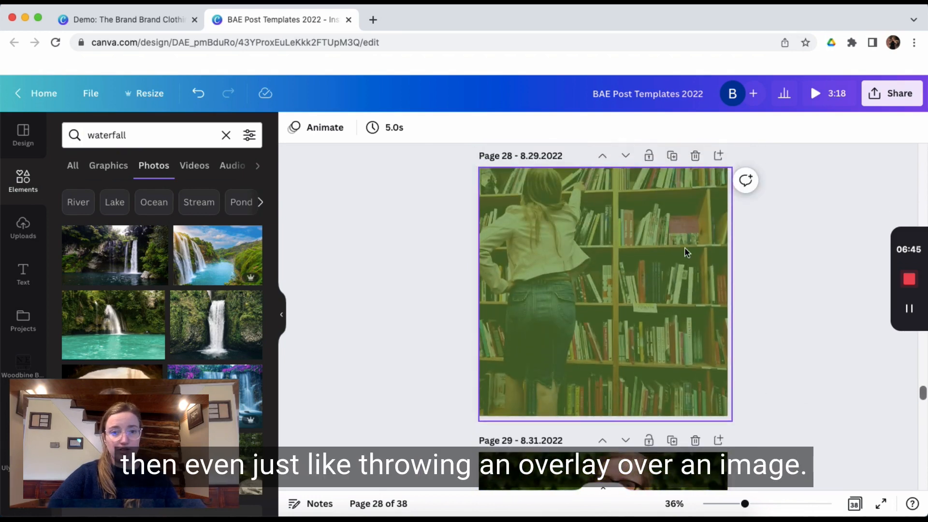
scroll(685, 248, down, 2)
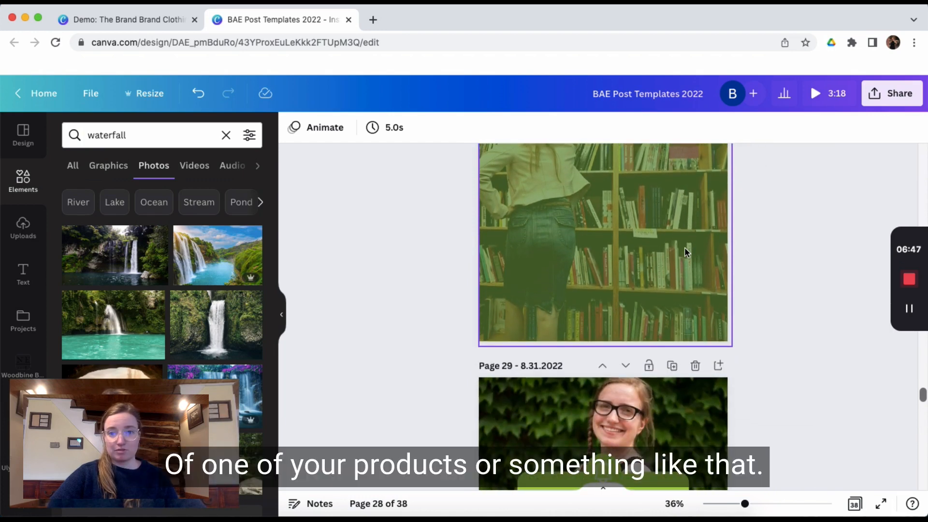
Compare the conference announcement on page 29 with the plain portrait post on page 30.
scroll(685, 247, down, 5)
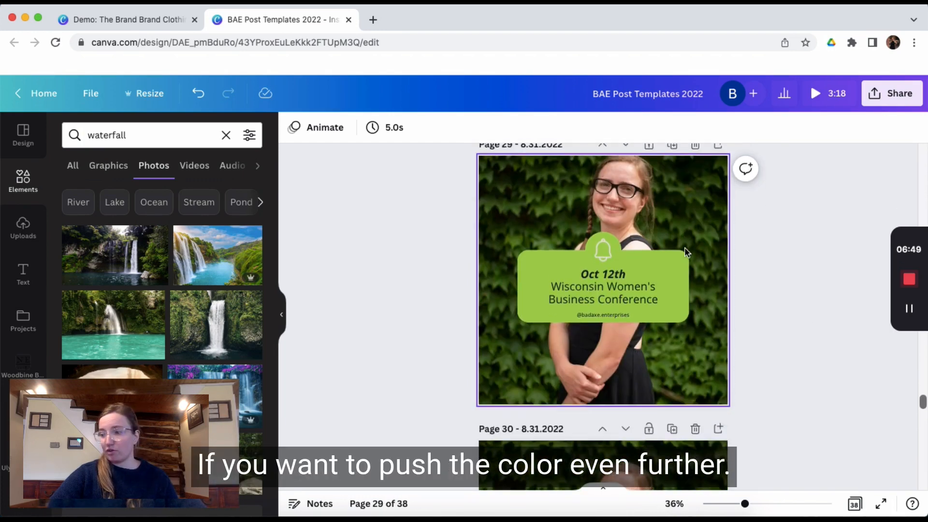
scroll(686, 251, down, 5)
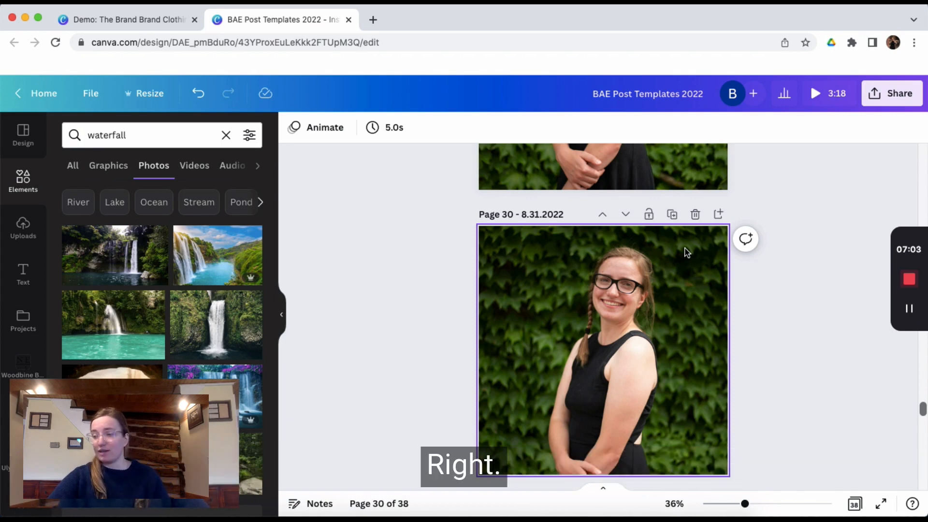
scroll(687, 252, down, 1)
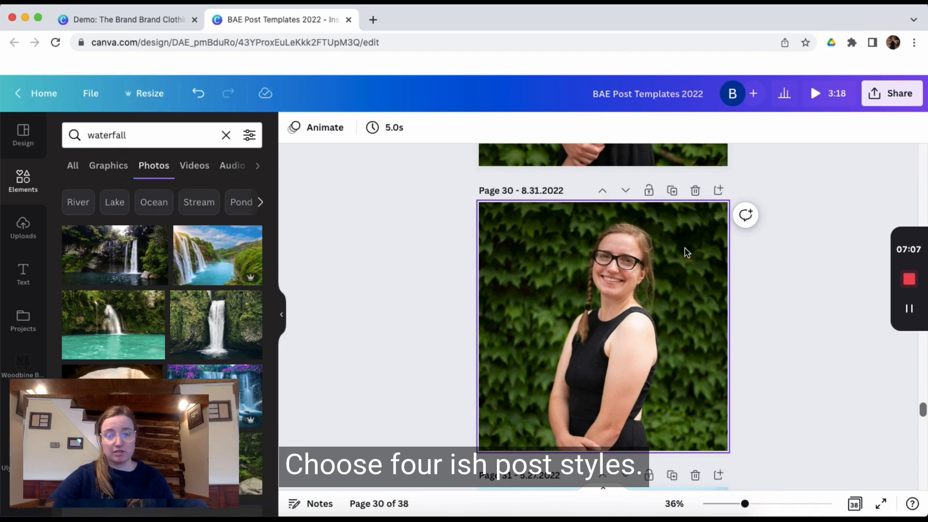
scroll(685, 248, up, 5)
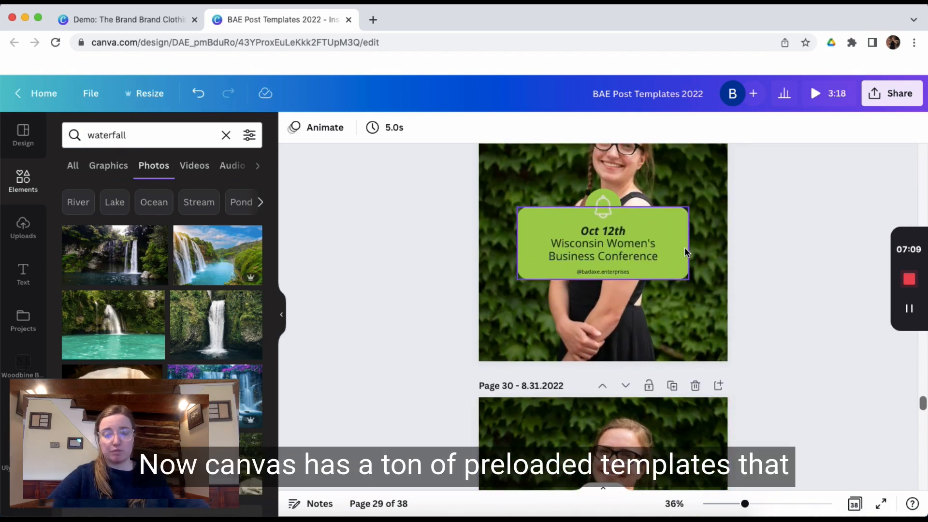
scroll(685, 252, down, 3)
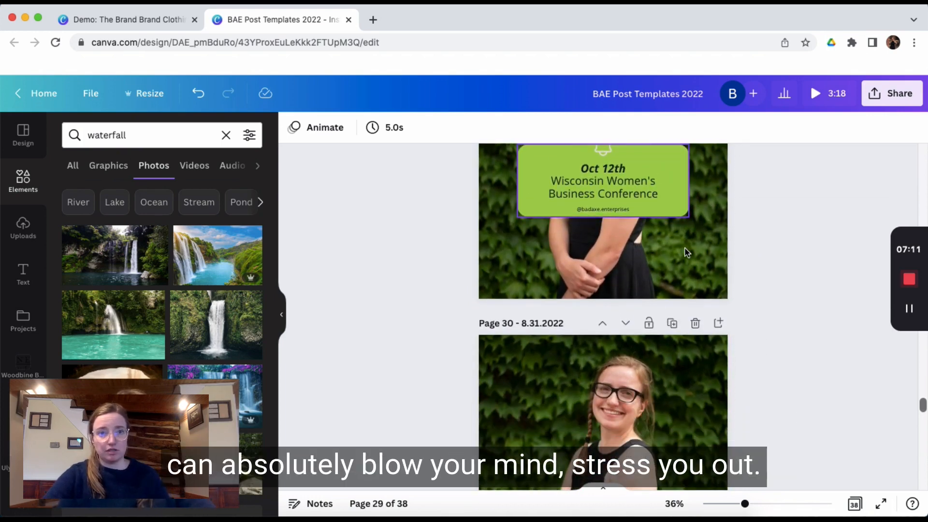
scroll(685, 252, down, 10)
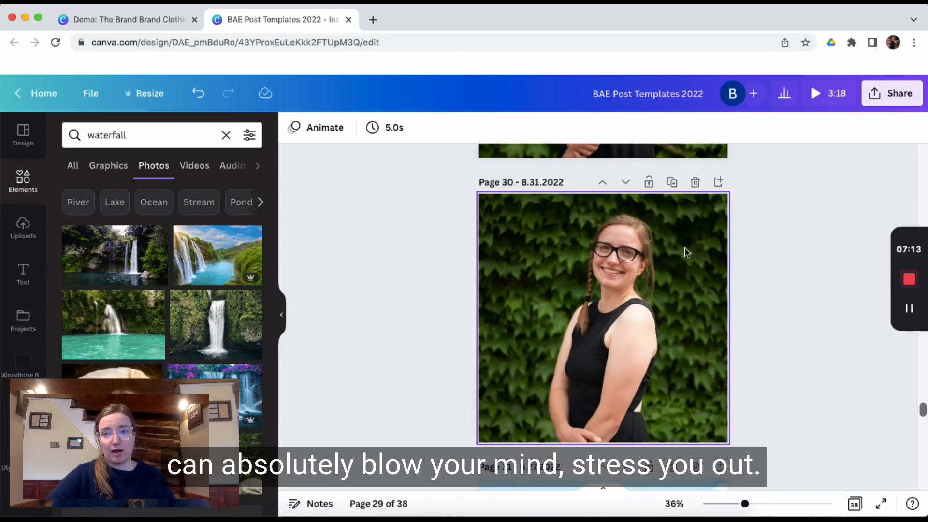
Review the different post styles on pages 31 to 33, from the incoming-call card to the speech bubble photo.
scroll(686, 252, down, 4)
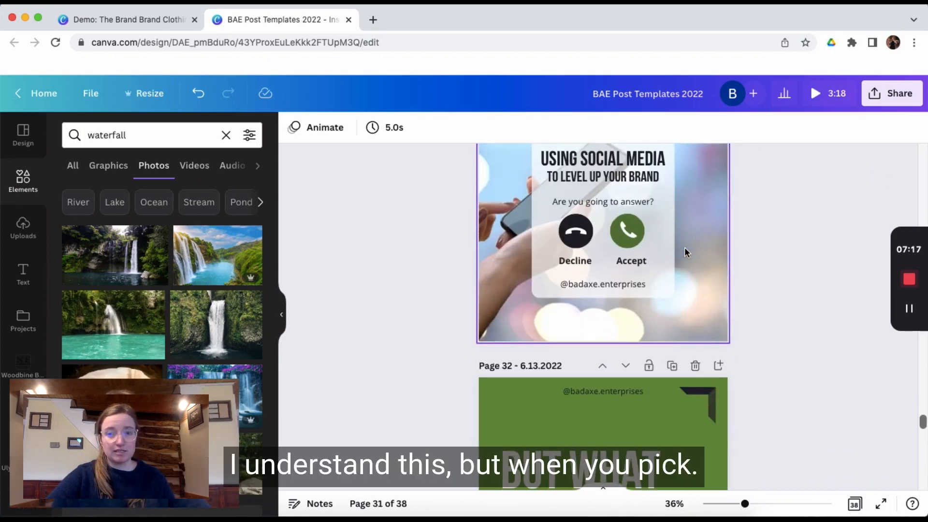
scroll(685, 252, down, 5)
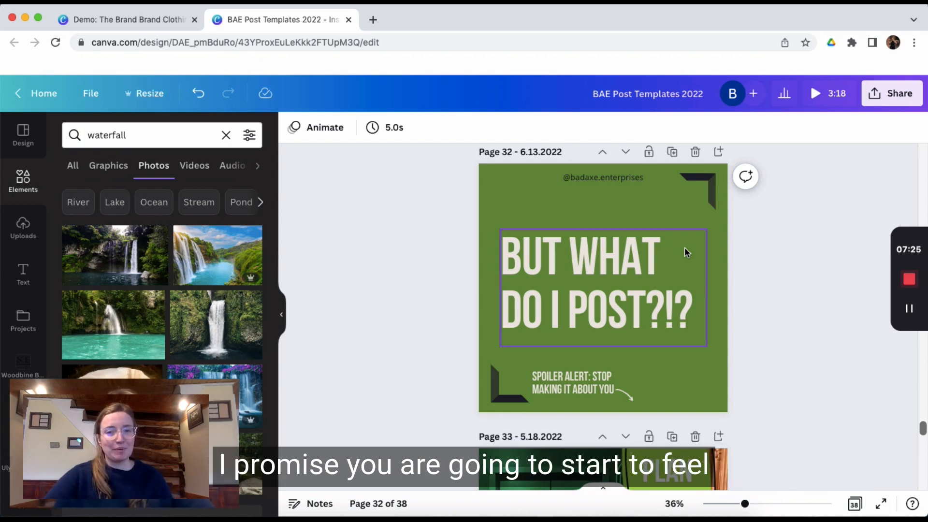
scroll(685, 248, down, 3)
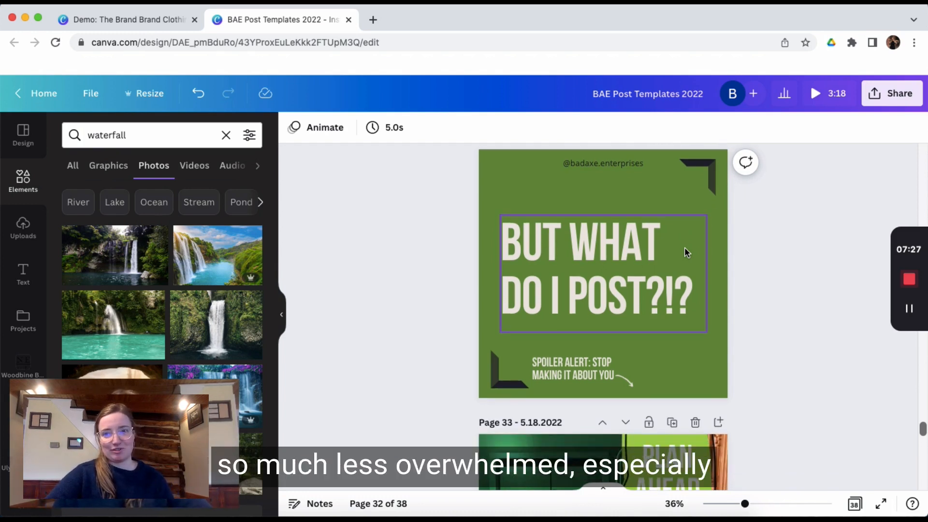
scroll(685, 247, down, 4)
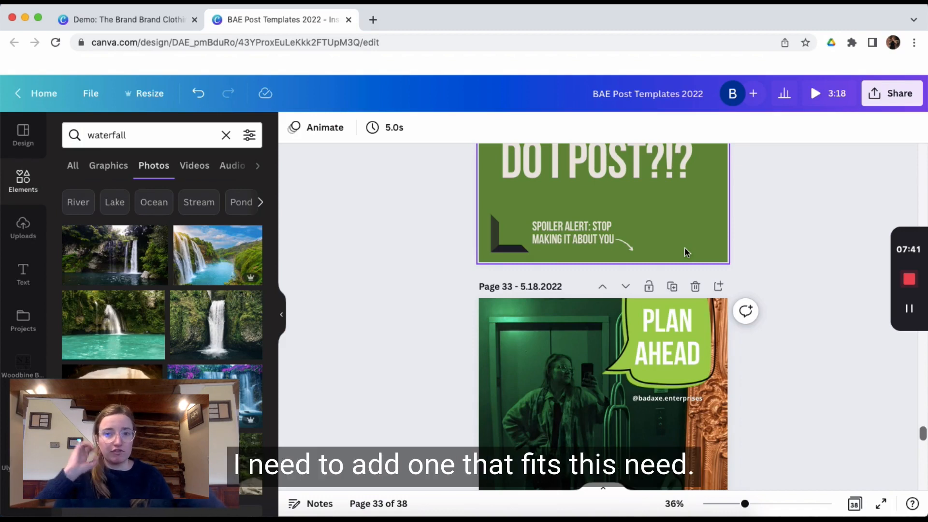
Inspect the template styles and green brand imagery of the posts on pages 33 to 36.
scroll(685, 248, down, 5)
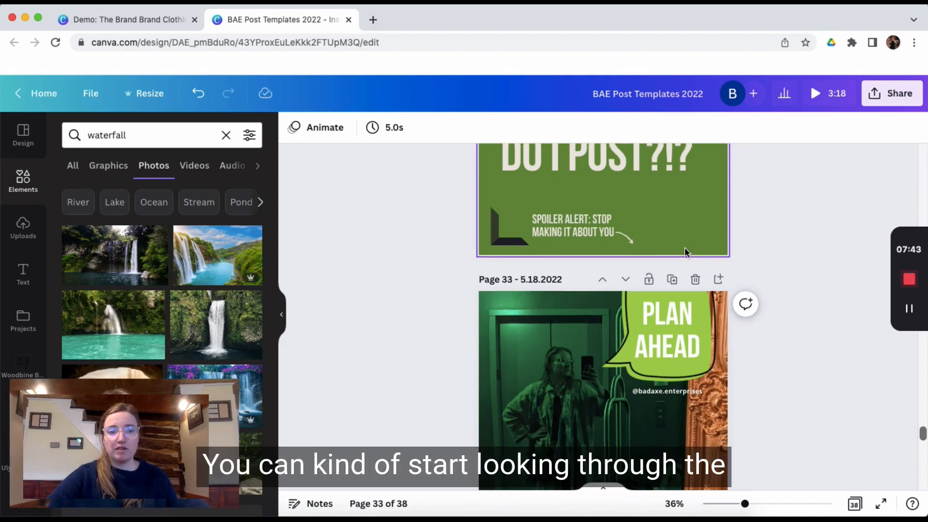
scroll(684, 252, down, 1)
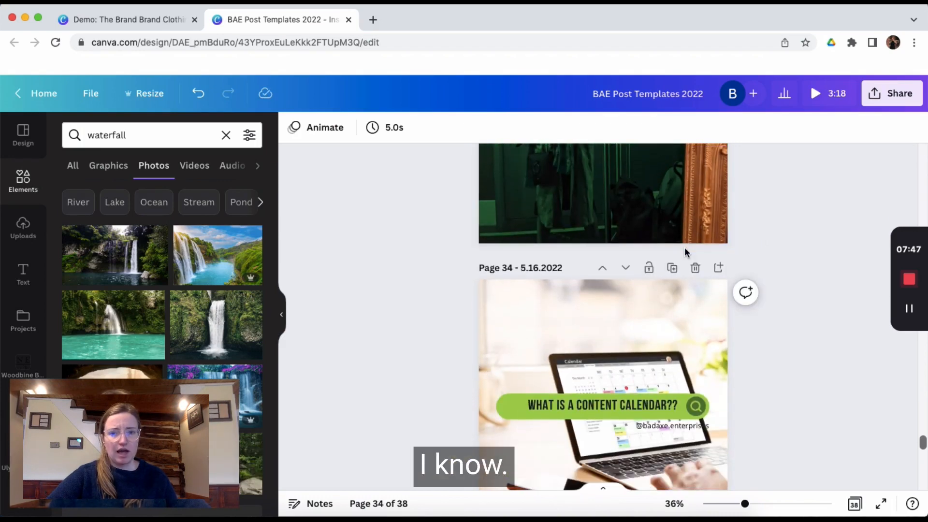
scroll(685, 248, down, 1)
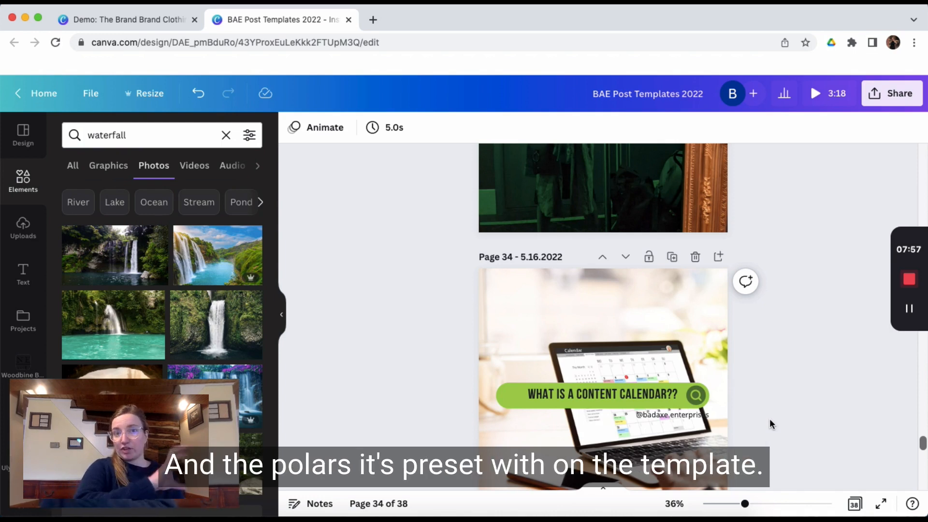
scroll(770, 419, down, 5)
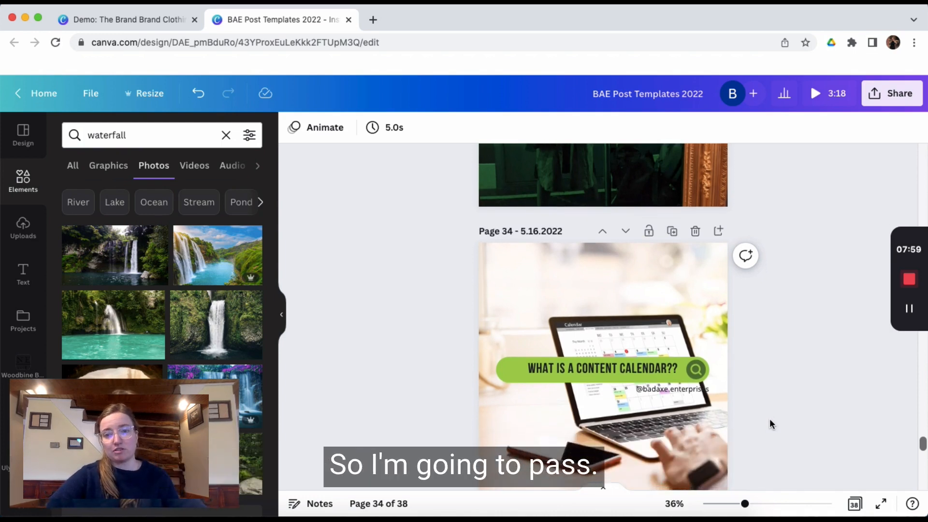
scroll(770, 420, down, 7)
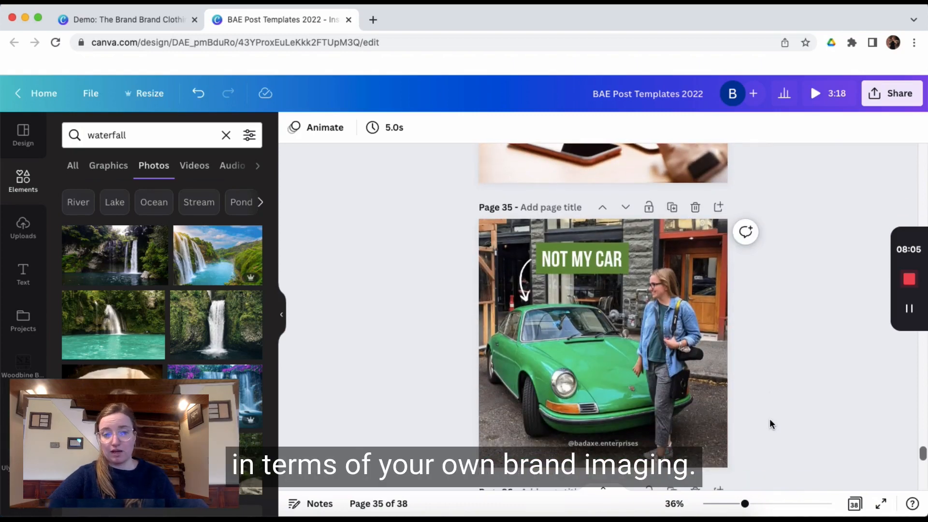
scroll(770, 420, down, 10)
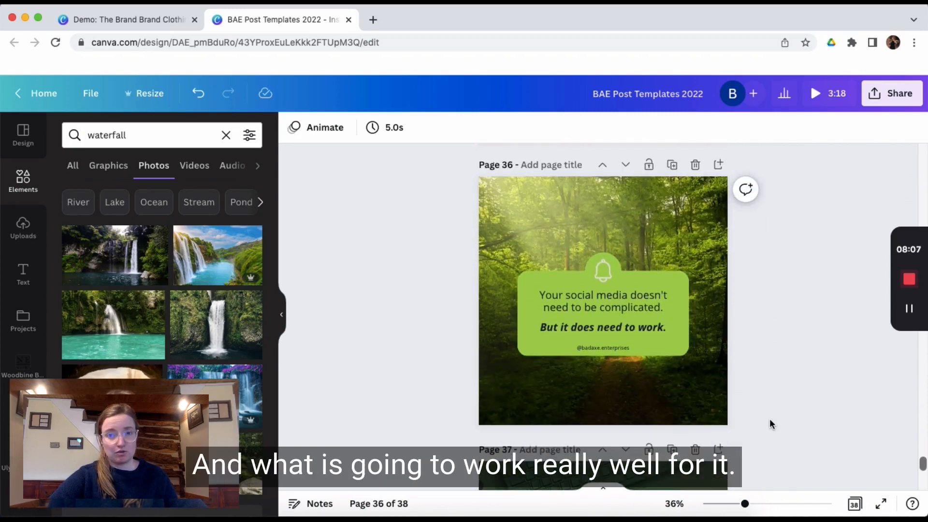
Look over the remaining posts up to page 38 and switch to the "Demo: The Brand Brand Clothing Store" design.
scroll(770, 422, down, 15)
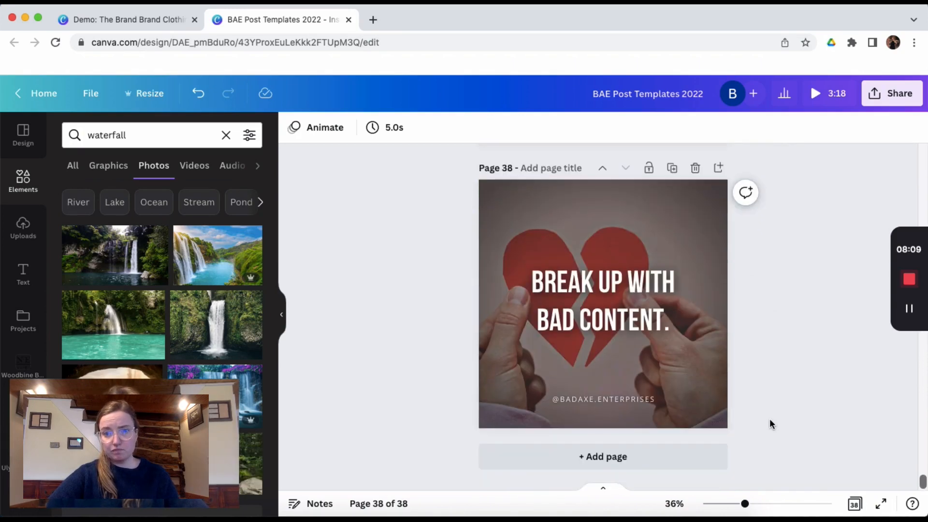
click(134, 21)
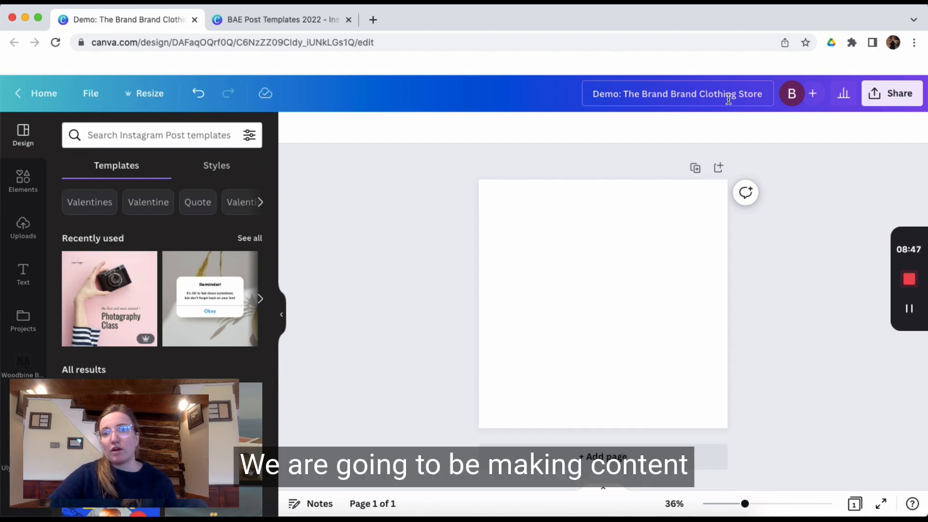
drag(765, 95, 625, 95)
click(815, 232)
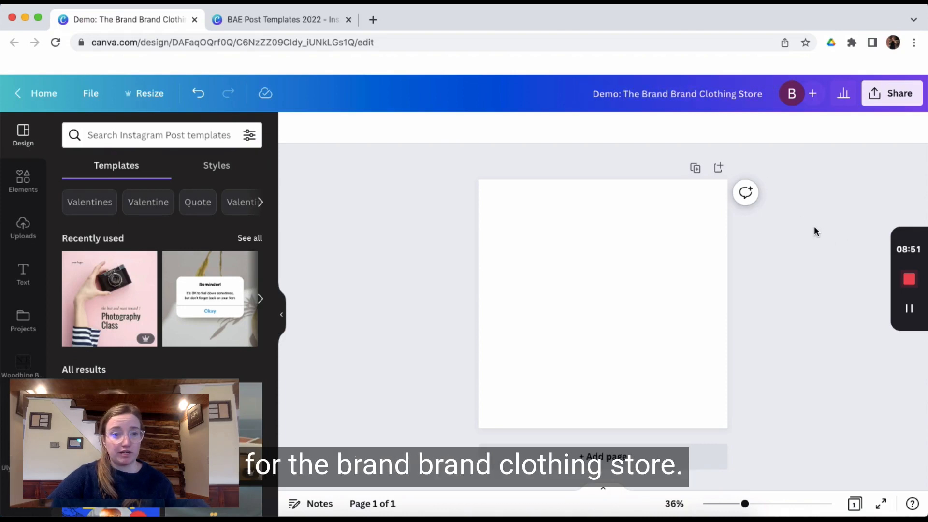
Browse the Instagram post templates and apply the "Denim on Denim" jeans template to the blank first page.
scroll(250, 260, down, 3)
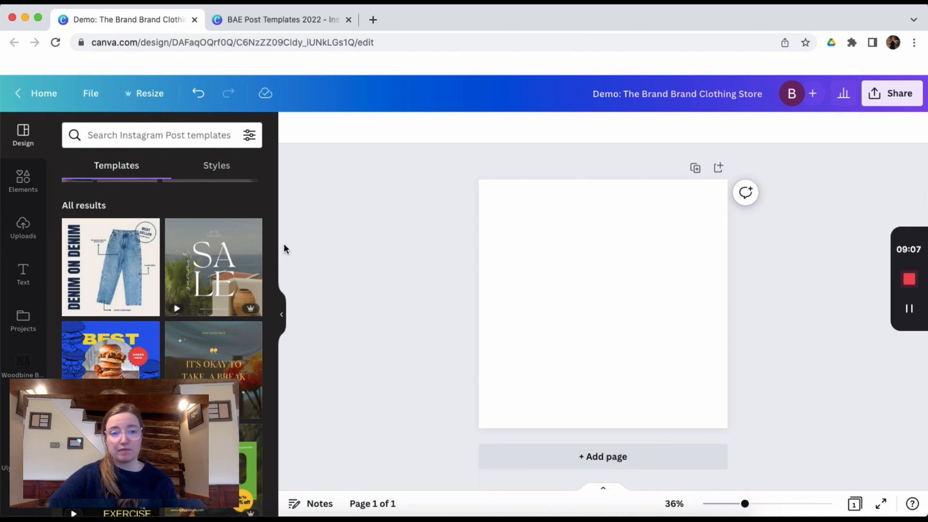
scroll(110, 287, down, 3)
scroll(110, 287, down, 1)
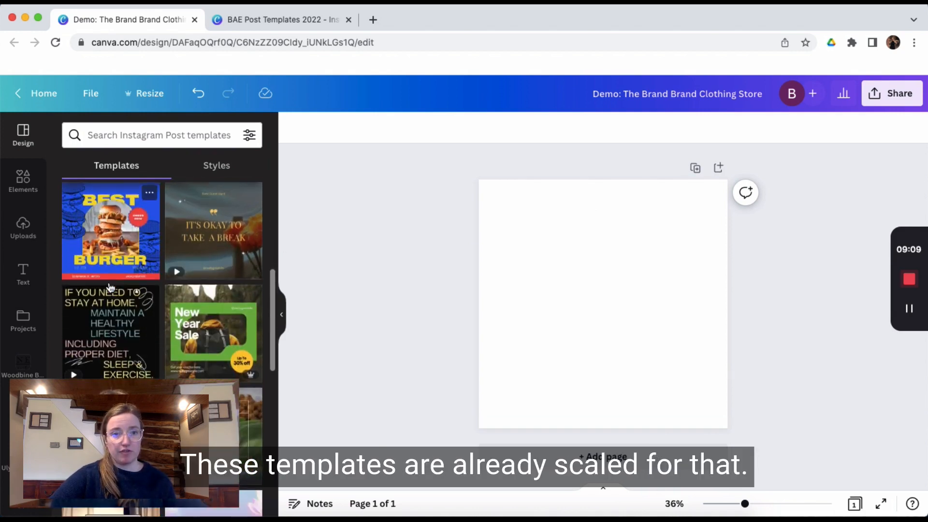
scroll(112, 300, up, 4)
click(111, 312)
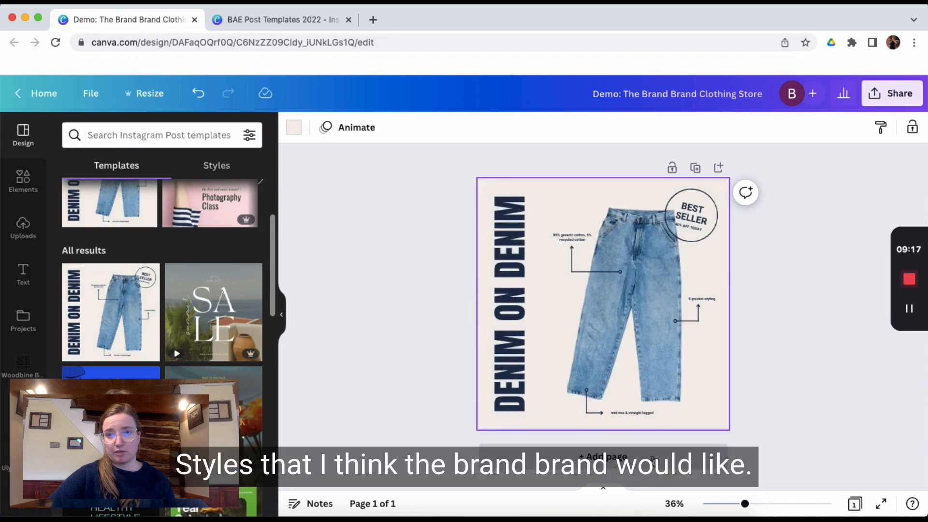
Add a second page and apply the video quote template "It's okay to take a break" to it.
click(653, 457)
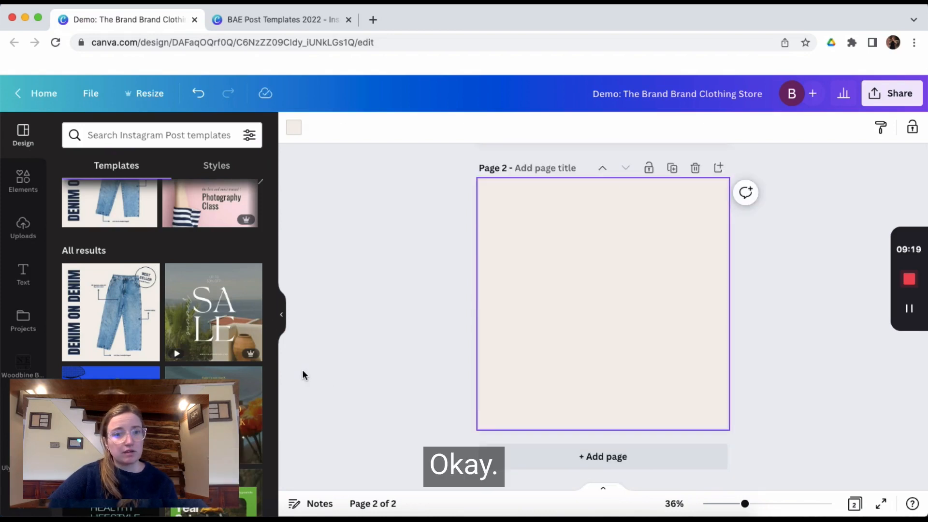
scroll(214, 247, down, 3)
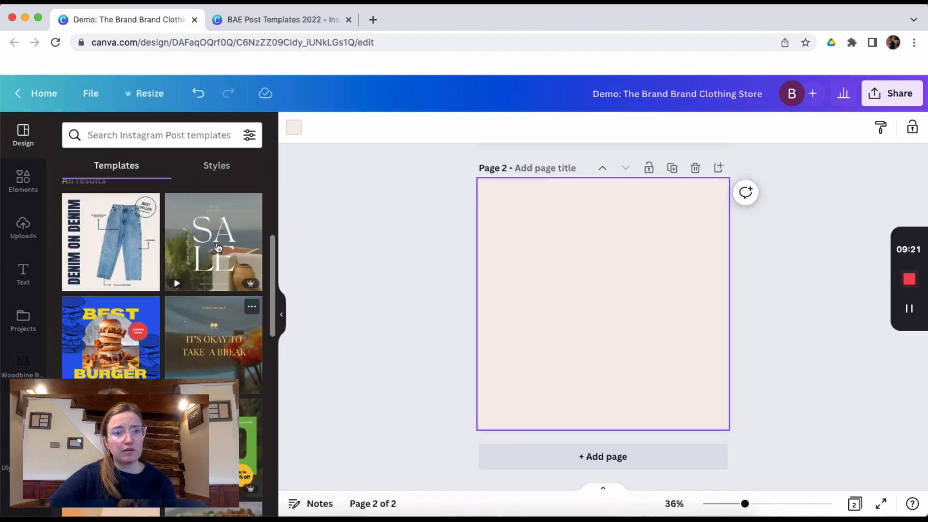
scroll(214, 247, down, 5)
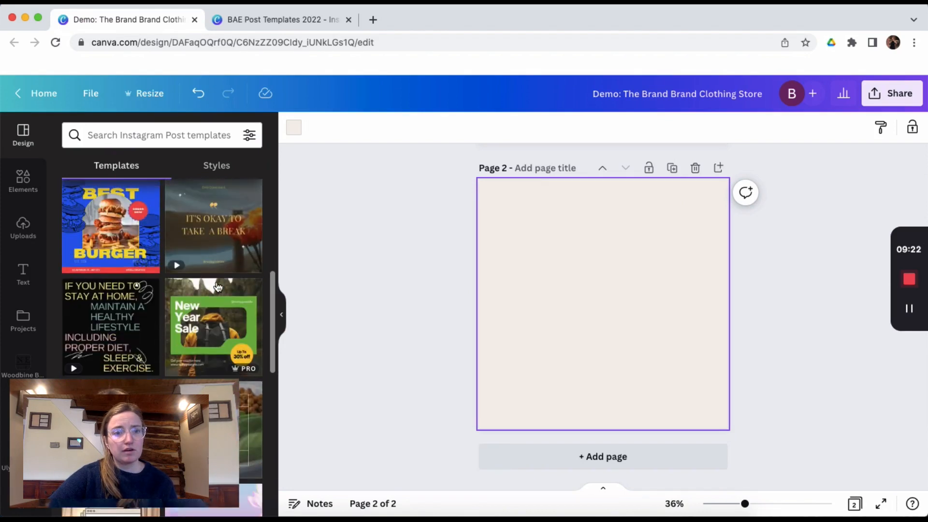
click(215, 228)
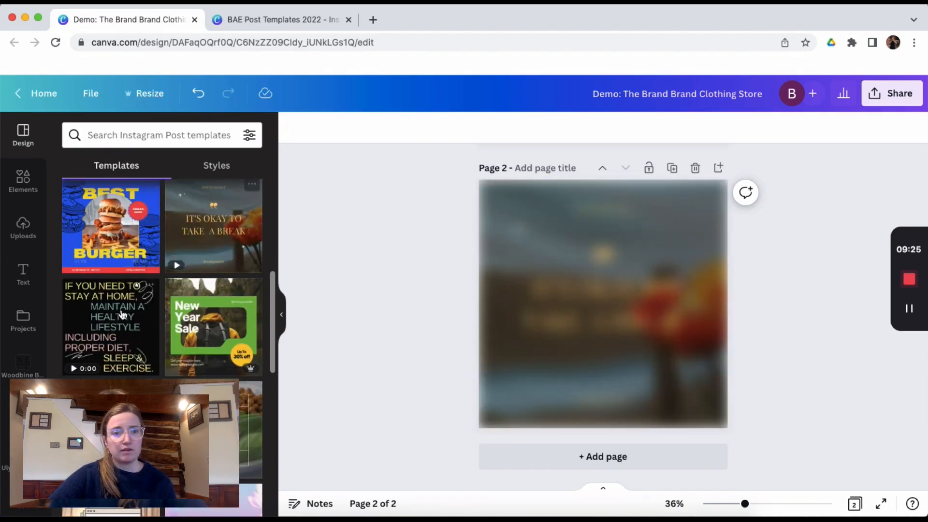
Add a third page with the "Casual" sneaker template and compare it with the quote page.
scroll(122, 315, down, 3)
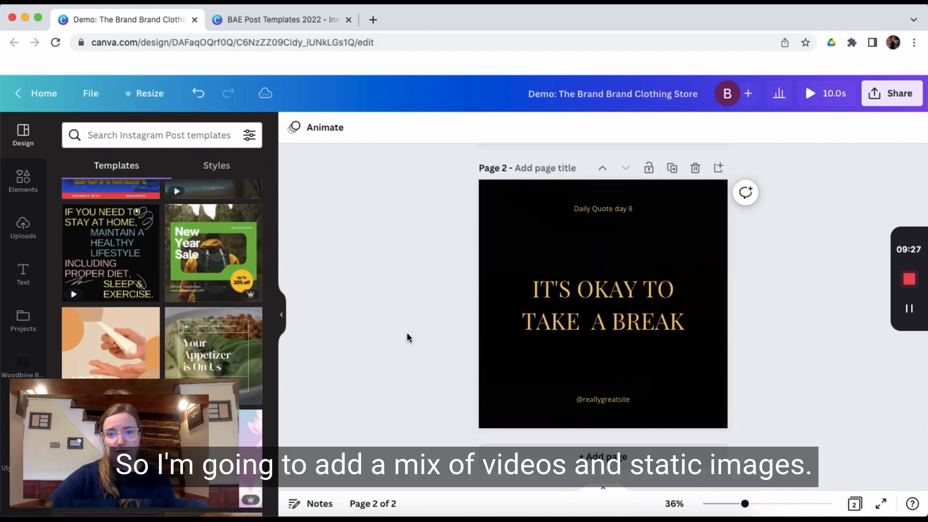
scroll(407, 333, up, 5)
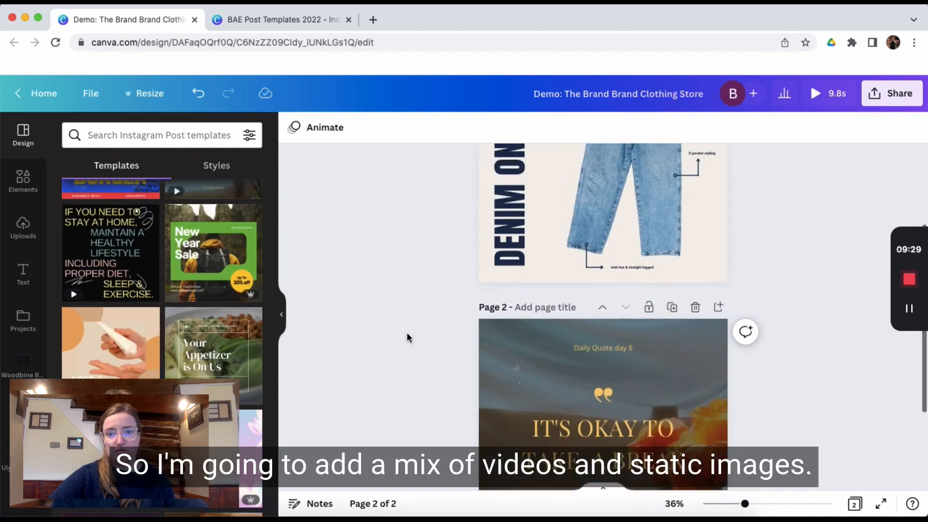
scroll(407, 332, down, 5)
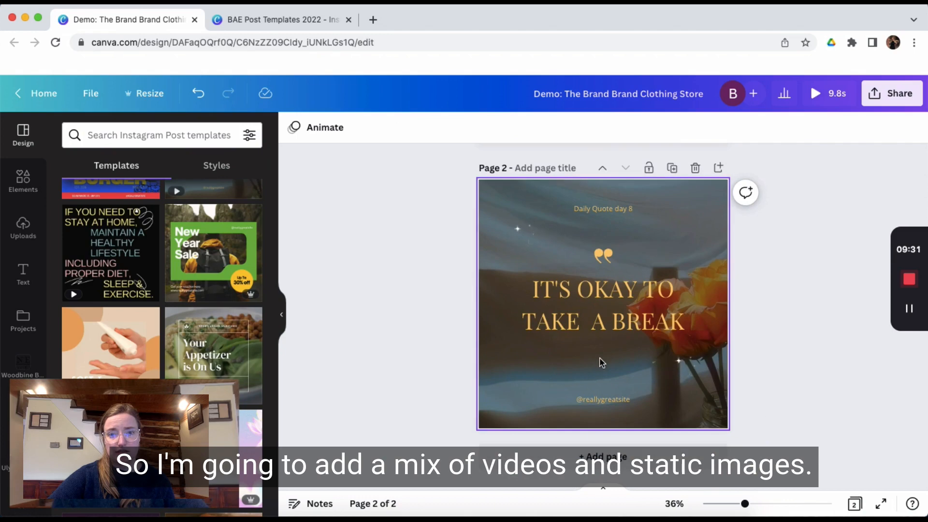
scroll(224, 342, down, 4)
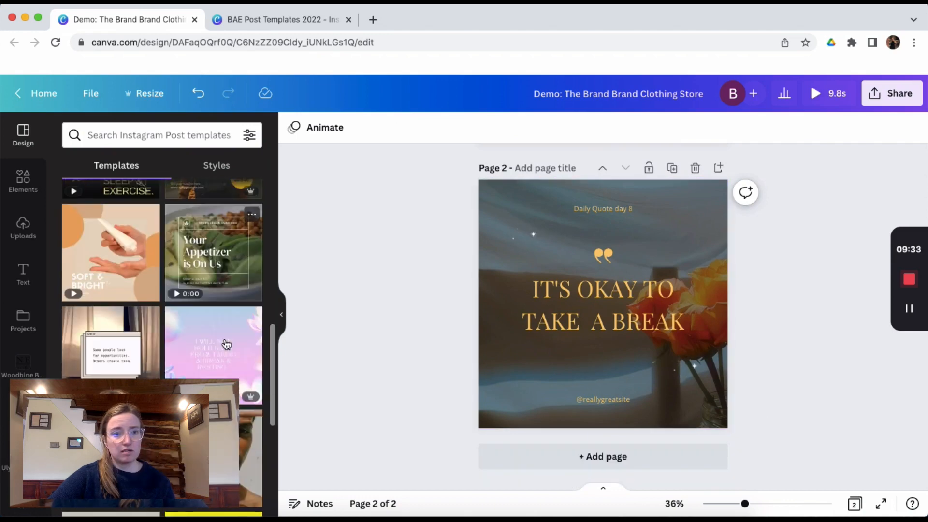
scroll(226, 343, down, 10)
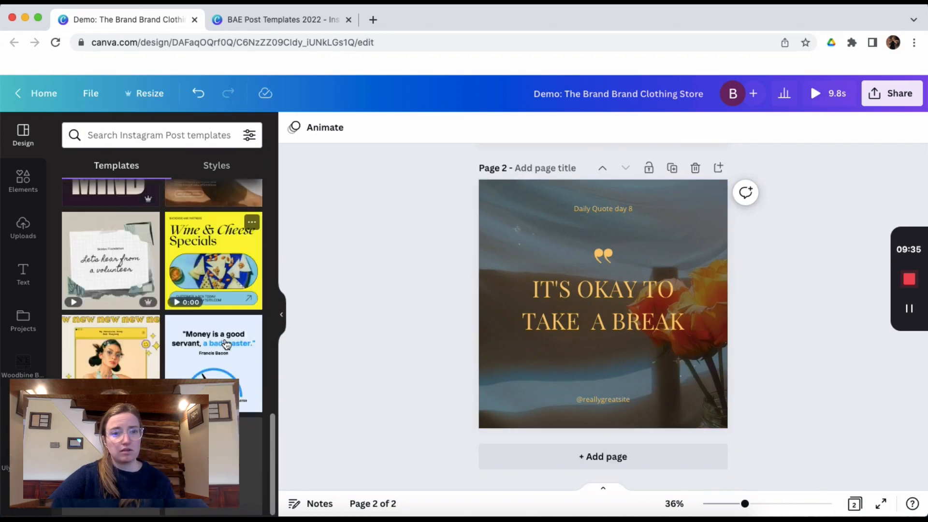
scroll(226, 343, down, 10)
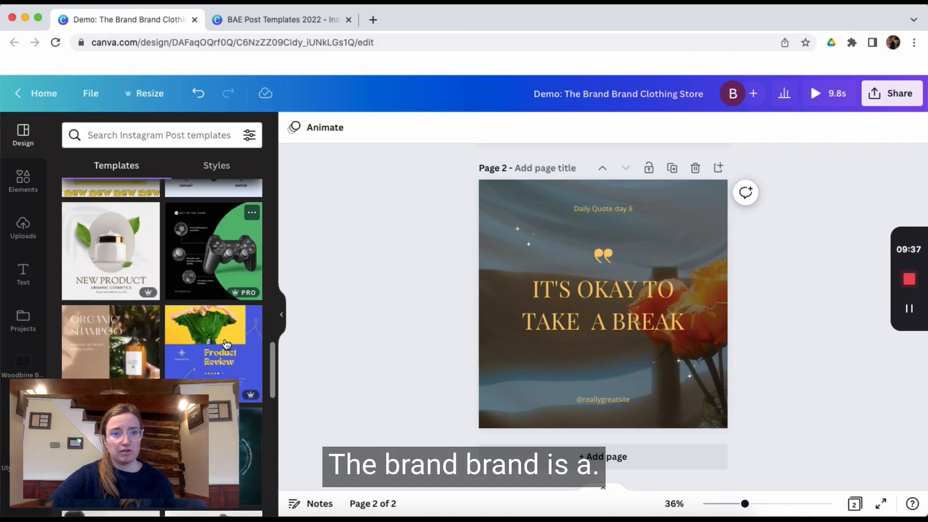
scroll(226, 344, down, 5)
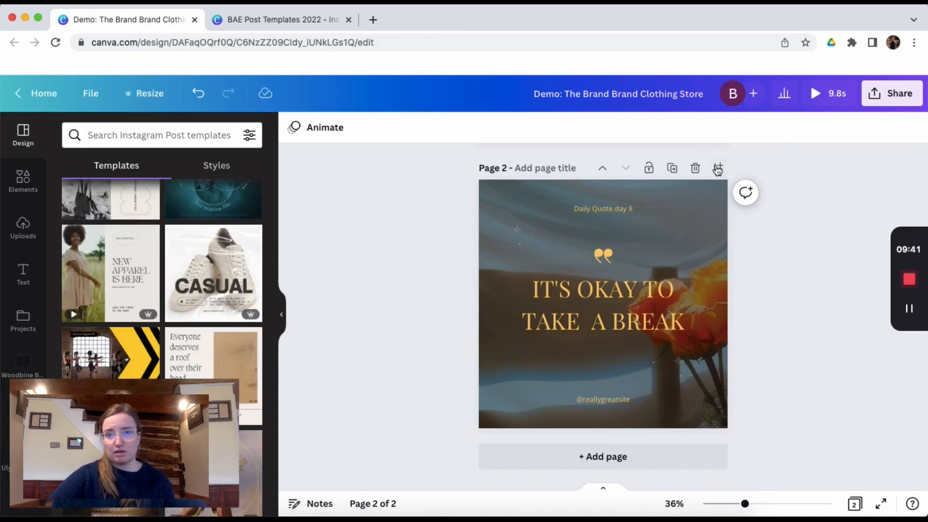
click(213, 273)
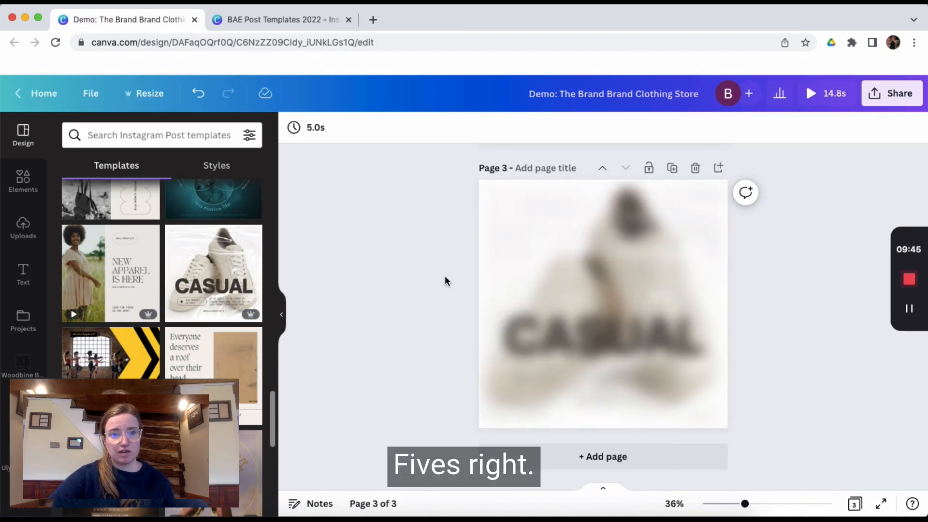
scroll(445, 281, up, 10)
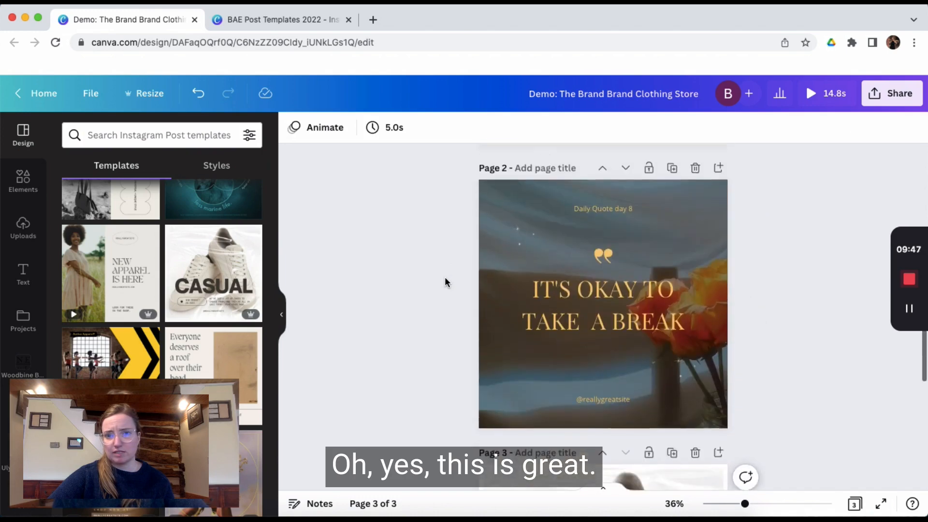
scroll(446, 281, down, 7)
scroll(445, 282, down, 4)
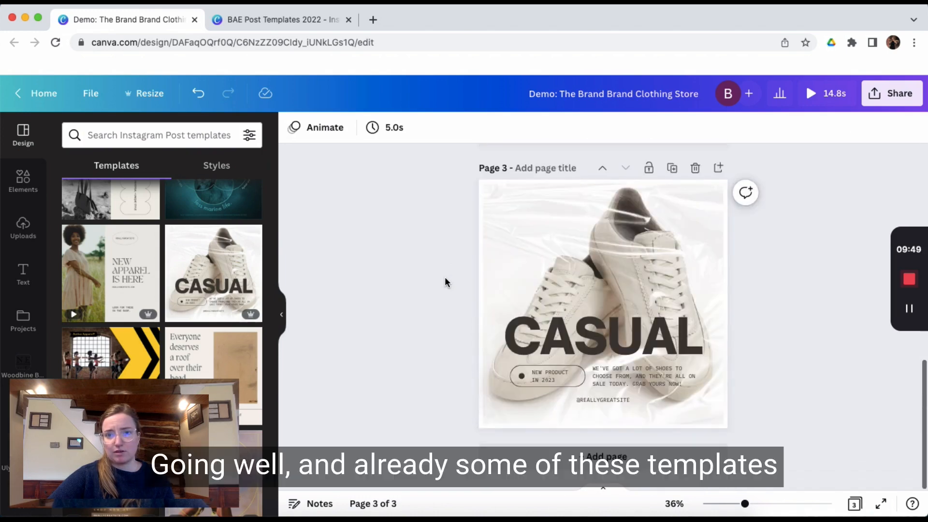
Add a fourth page and apply the contrasting "Homelessness can affect anyone" torn-photo template to it.
scroll(148, 306, down, 5)
scroll(147, 305, down, 4)
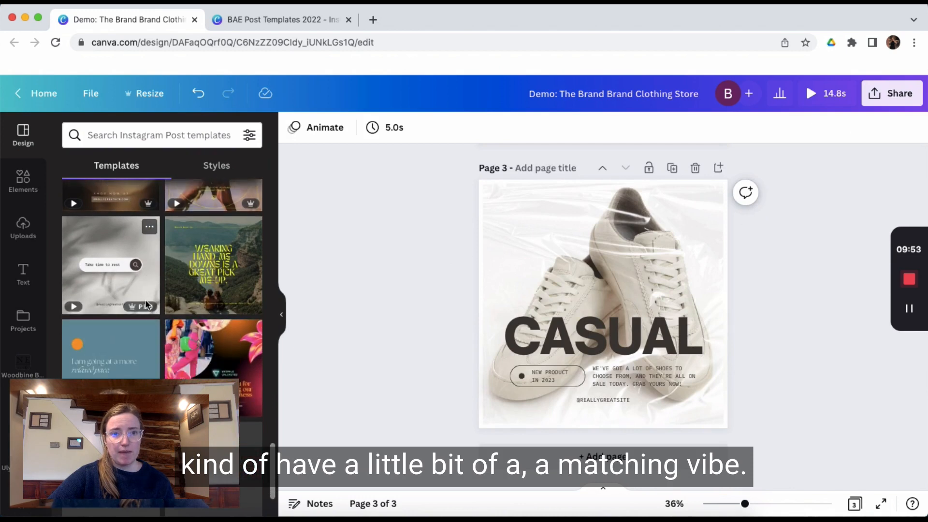
scroll(145, 302, down, 5)
scroll(146, 304, down, 5)
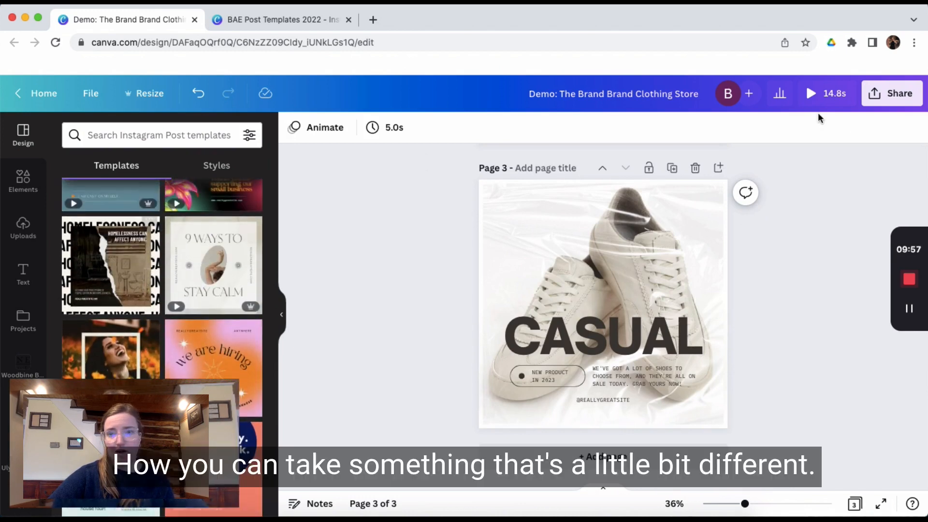
click(718, 168)
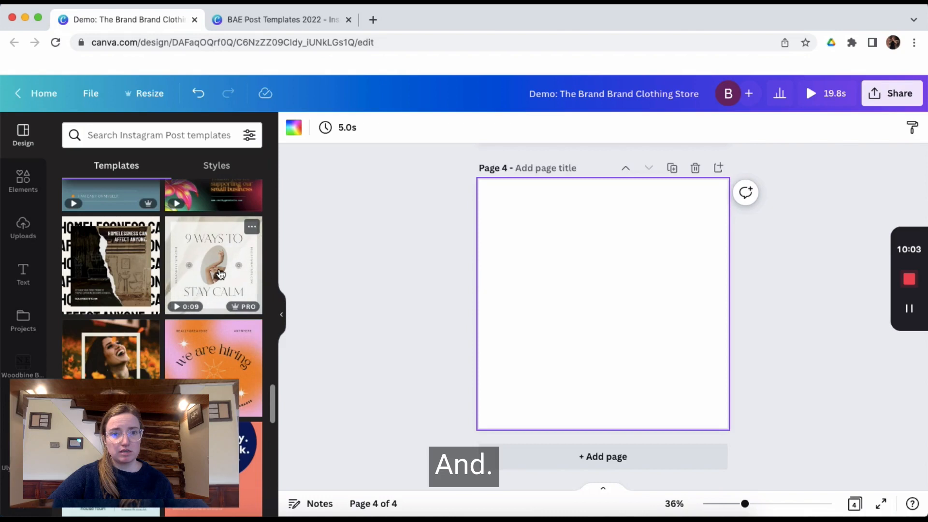
scroll(220, 274, down, 3)
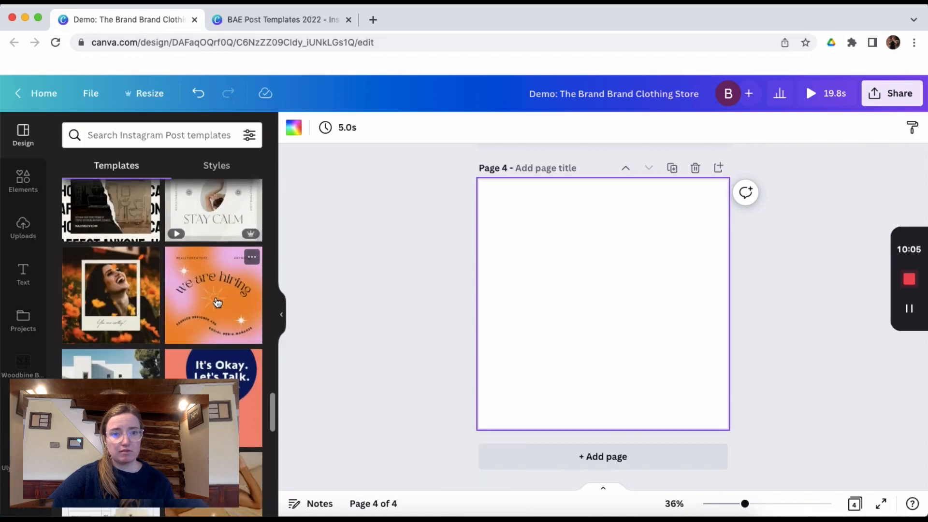
scroll(217, 303, down, 3)
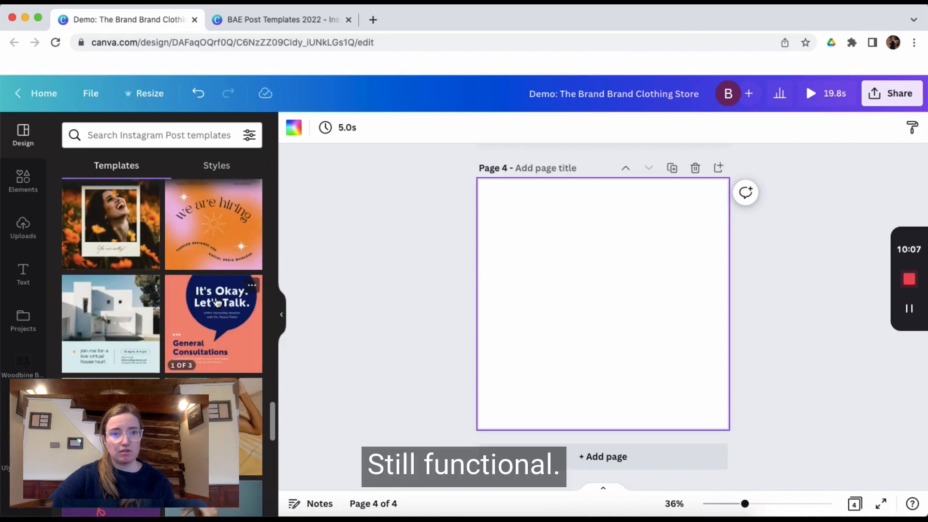
scroll(215, 299, up, 4)
click(214, 297)
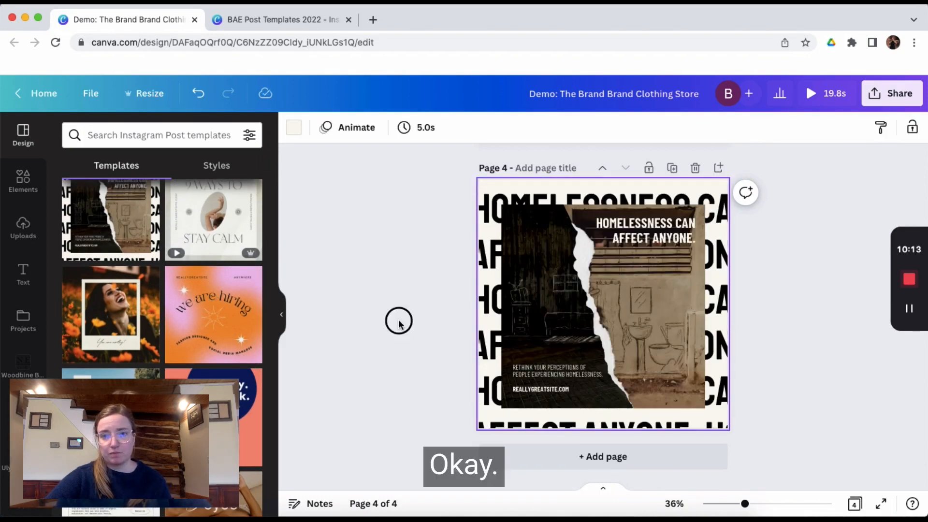
Examine the torn-photo image and the overall style of page 4 against the preceding page.
click(399, 323)
scroll(400, 325, up, 3)
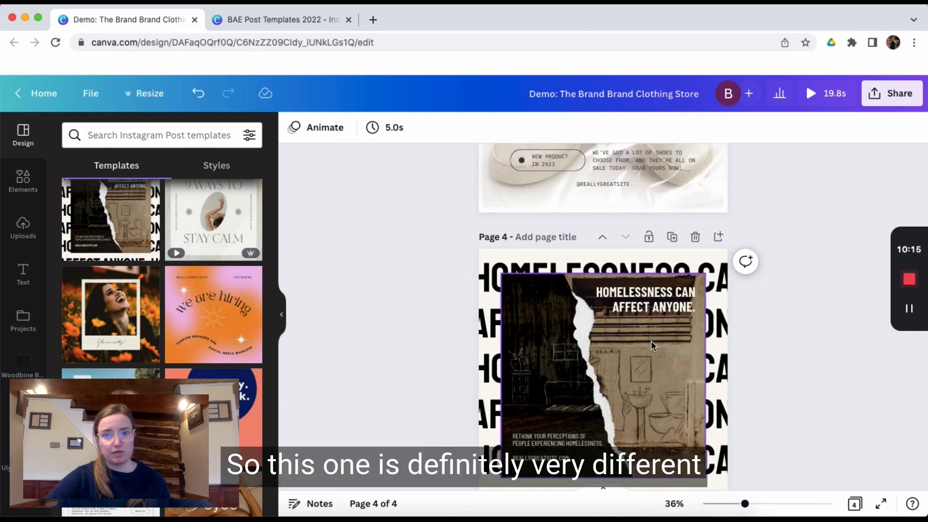
scroll(566, 410, down, 3)
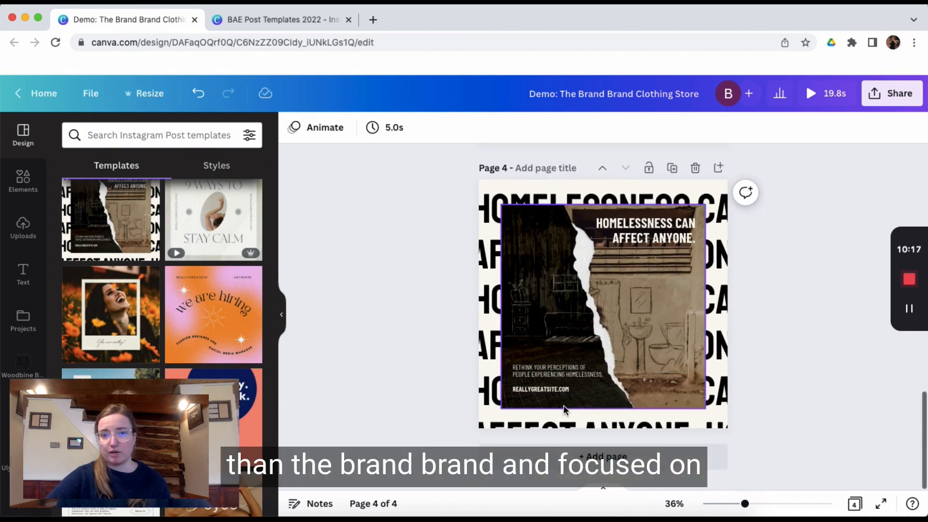
click(641, 302)
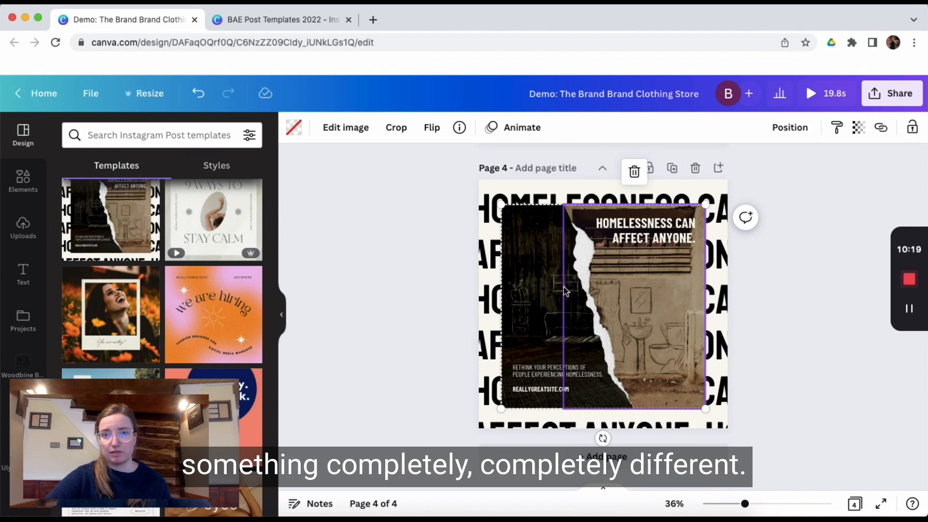
click(520, 285)
click(689, 321)
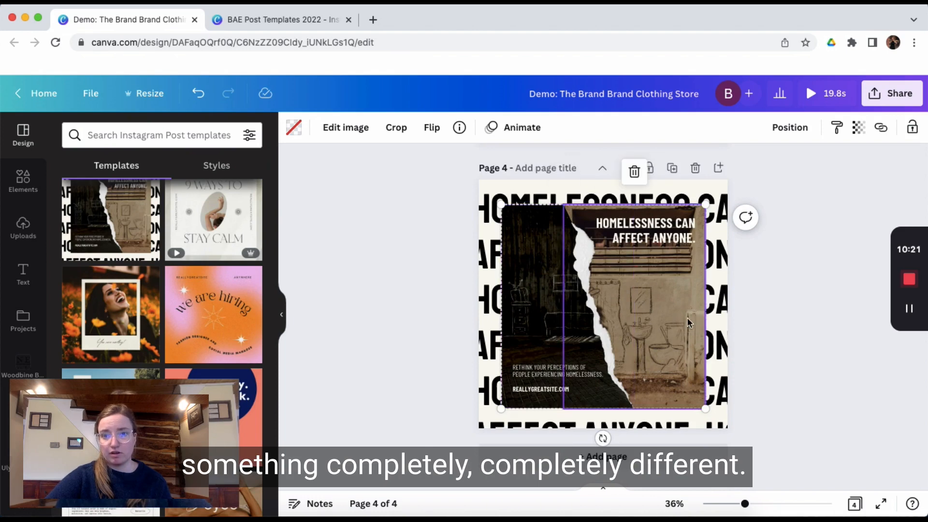
click(797, 315)
Check the fonts of the "Denim on Denim" heading on page 1 and the "It's okay to take a break" quote on page 2.
scroll(796, 316, up, 15)
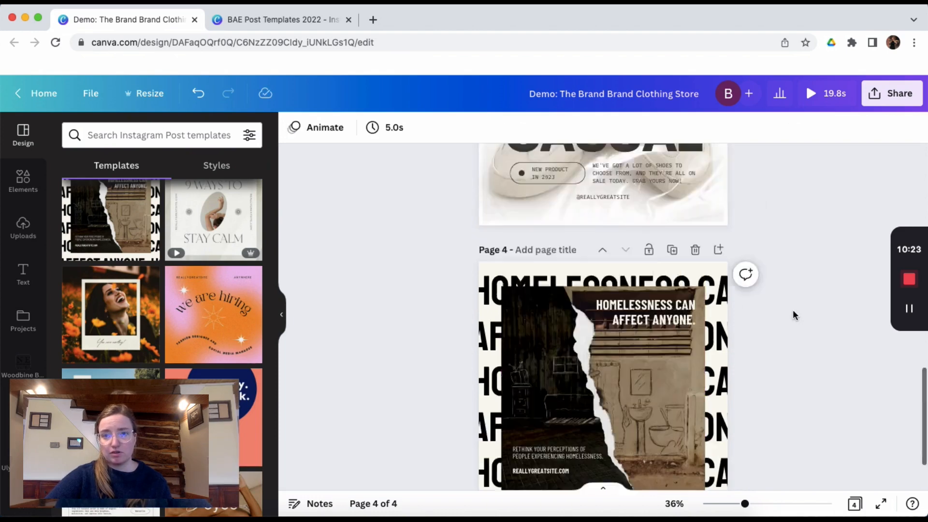
click(519, 311)
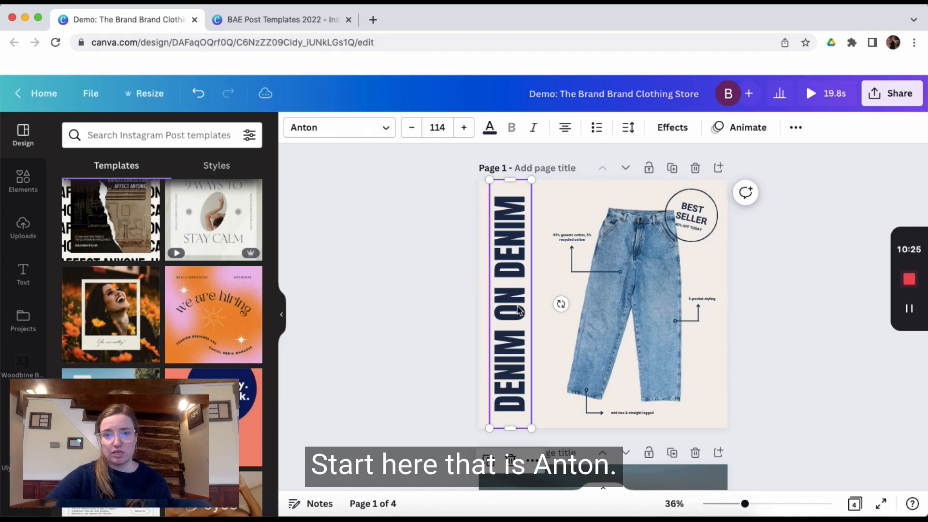
scroll(517, 310, down, 5)
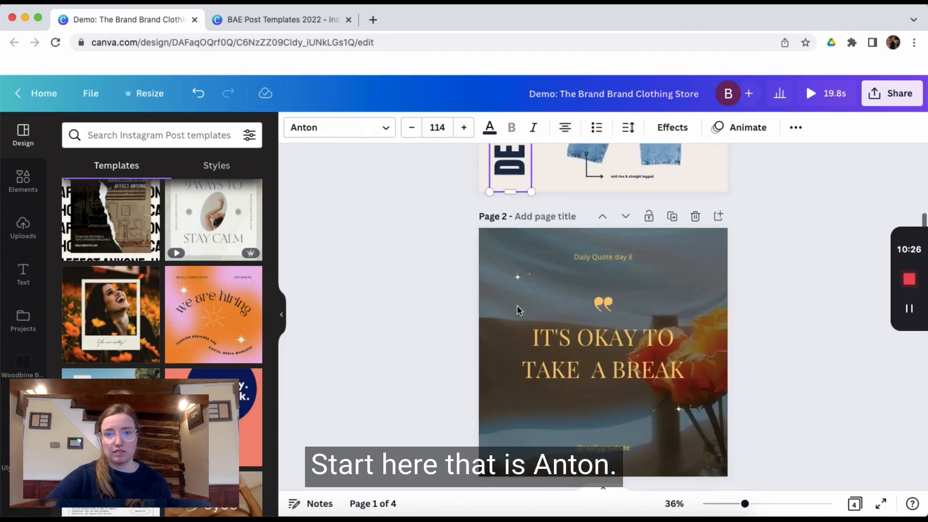
click(571, 351)
click(362, 130)
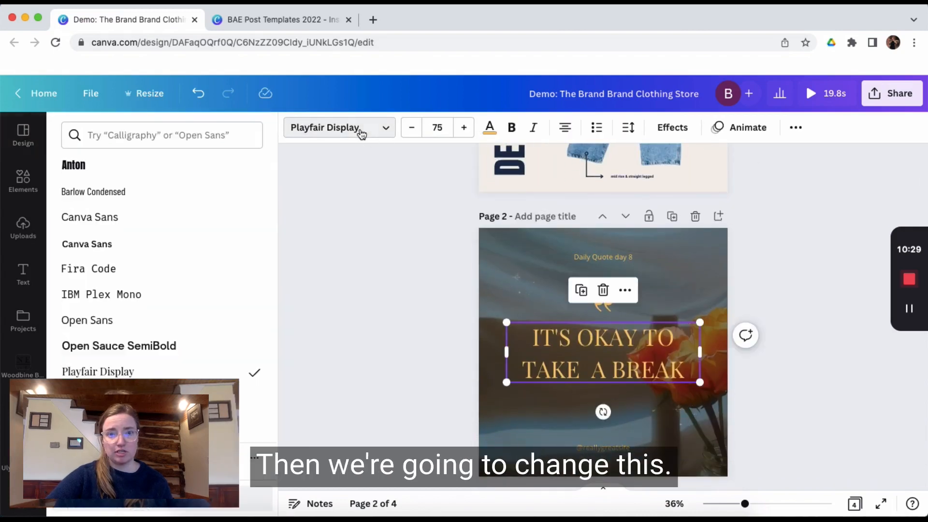
scroll(435, 321, up, 5)
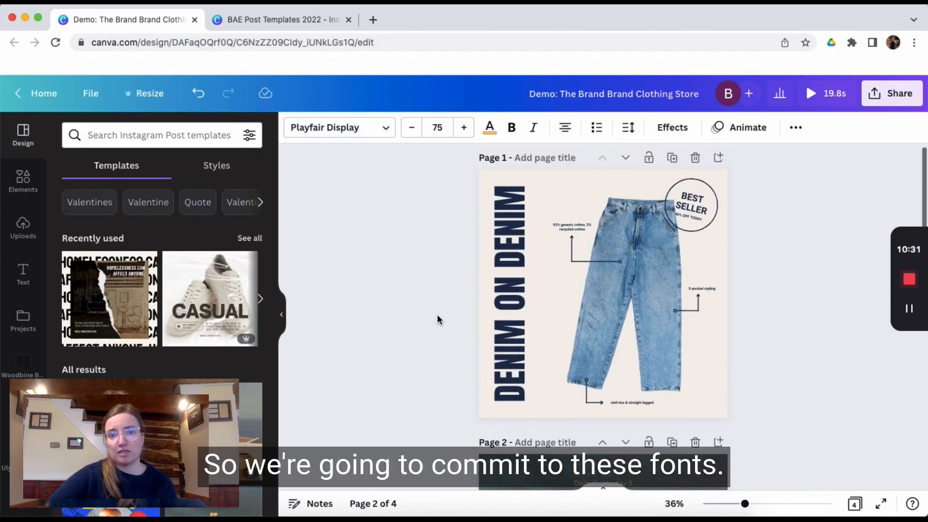
Check the fonts of the "Denim on Denim" heading, the cotton caption and the "Best Seller" badge on page 1.
click(513, 290)
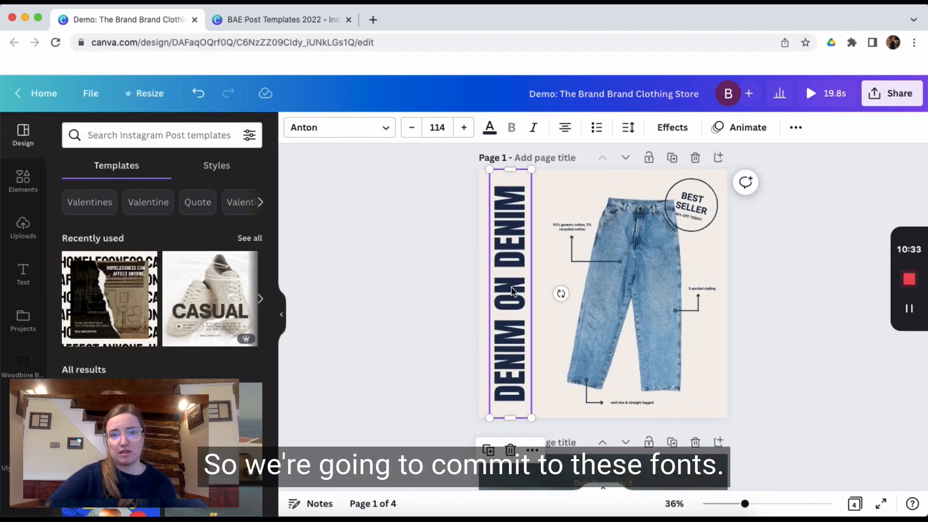
click(572, 225)
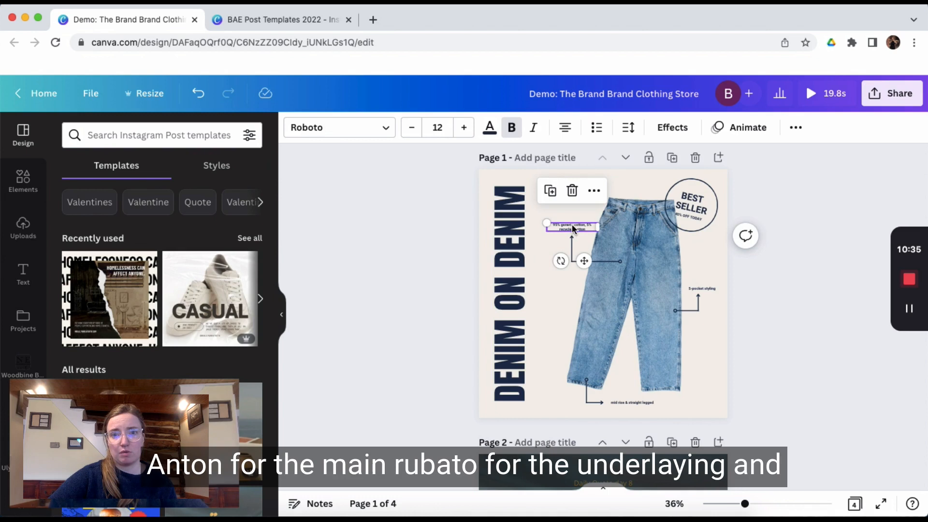
click(692, 214)
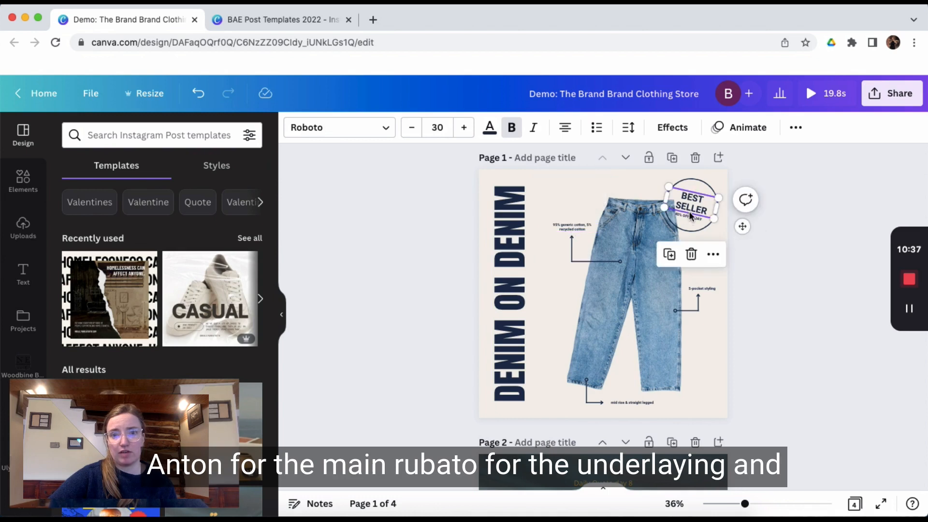
click(689, 220)
click(690, 211)
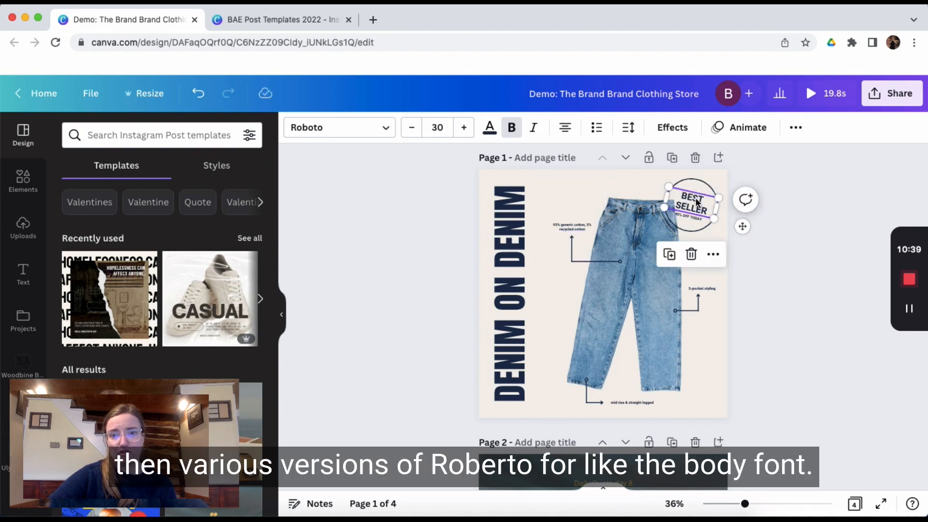
click(511, 276)
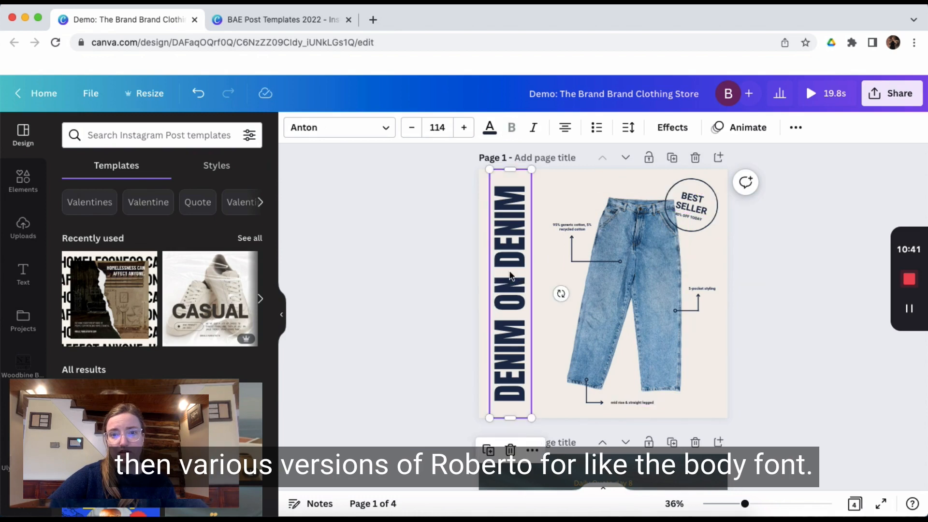
Change the font of the "It's okay to take a break" quote on page 2 to Anton.
scroll(589, 361, down, 5)
click(590, 363)
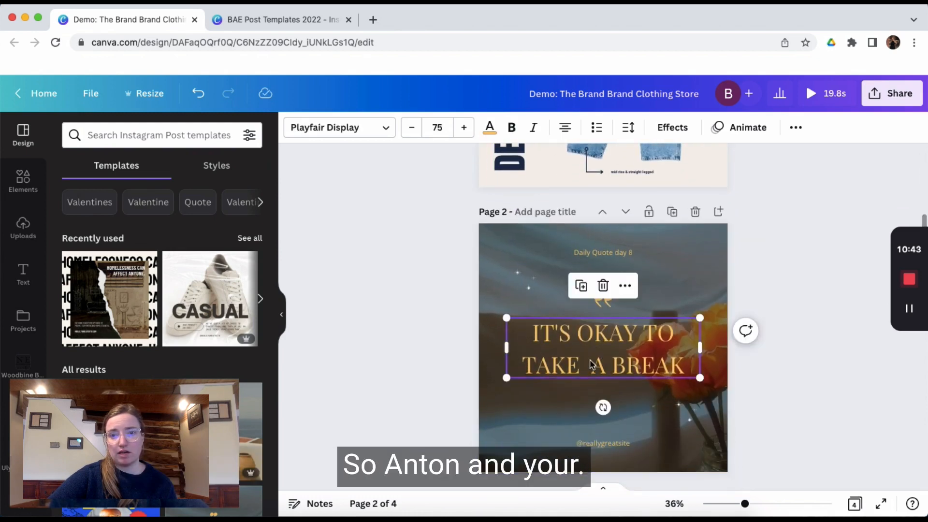
click(363, 129)
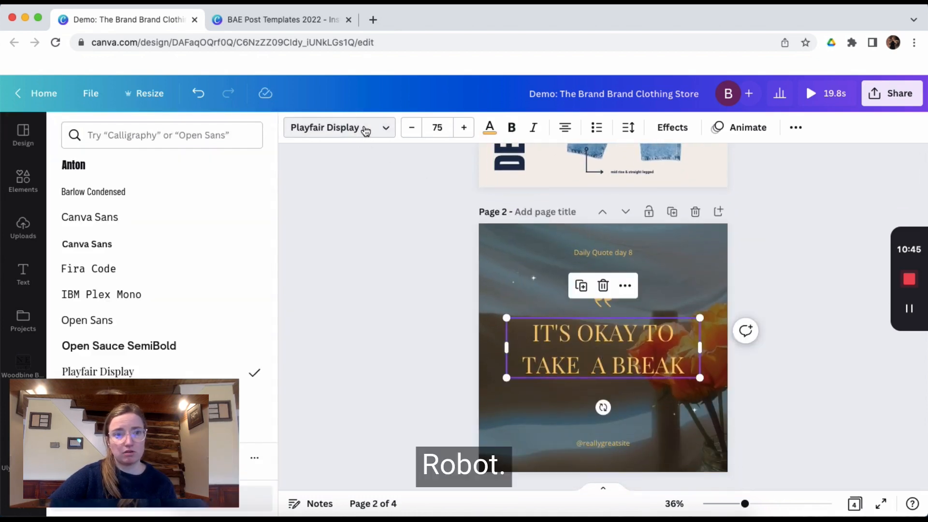
click(87, 166)
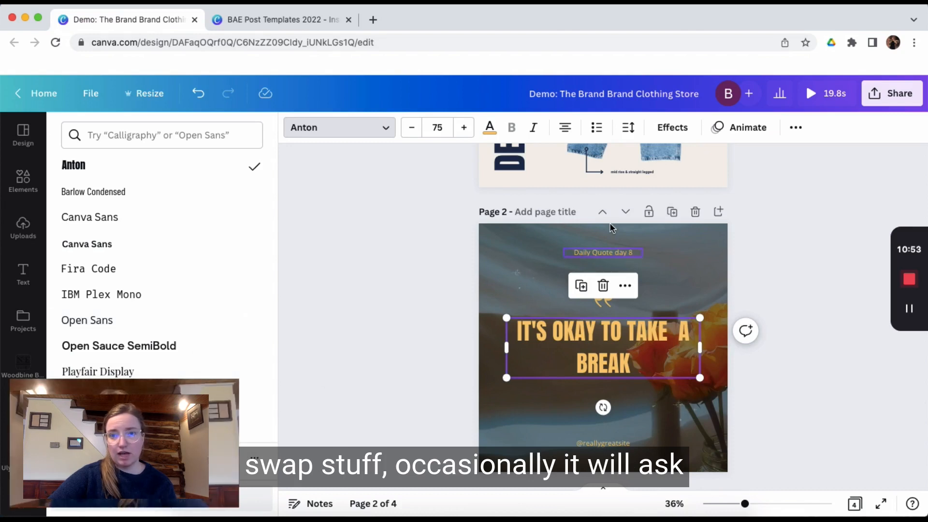
Set the font of the "Daily Quote day 8" line on page 2 to Roboto and apply the change across the whole design.
click(594, 253)
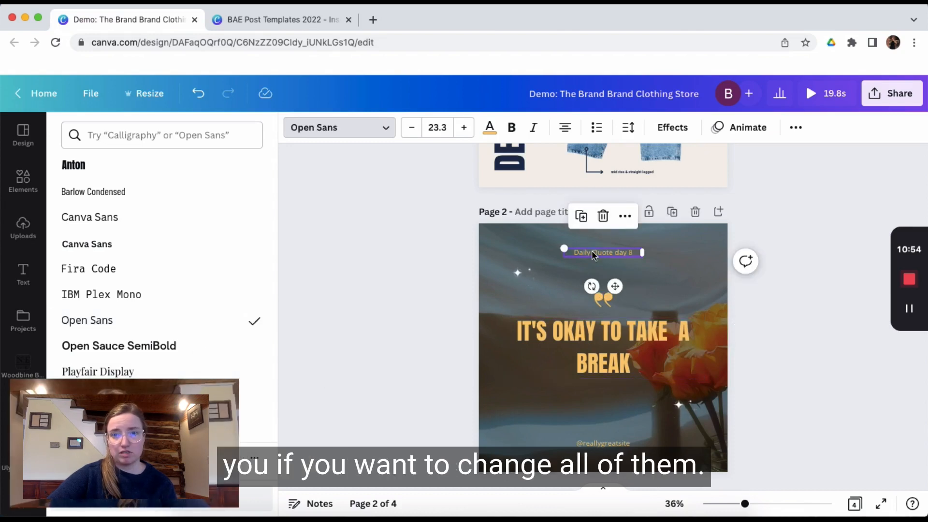
click(322, 132)
click(329, 131)
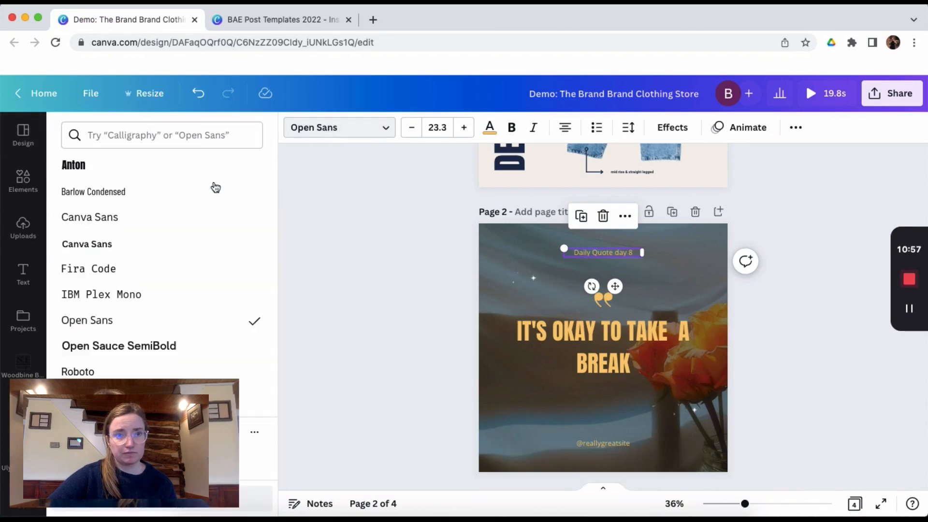
scroll(151, 230, down, 1)
scroll(152, 231, down, 3)
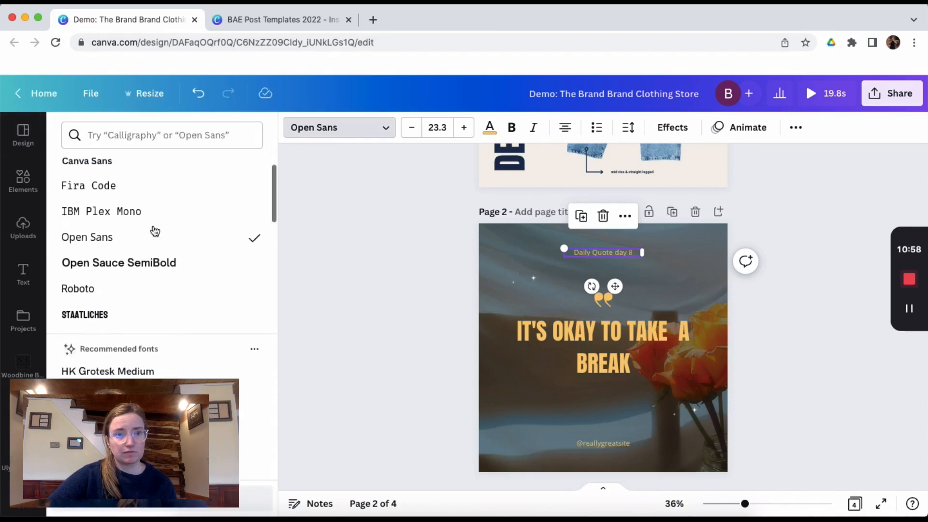
click(83, 288)
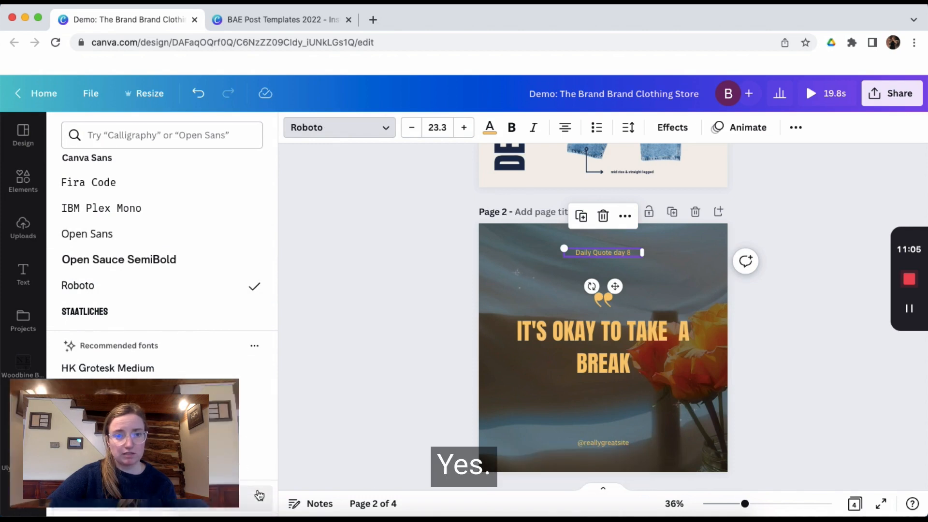
click(258, 494)
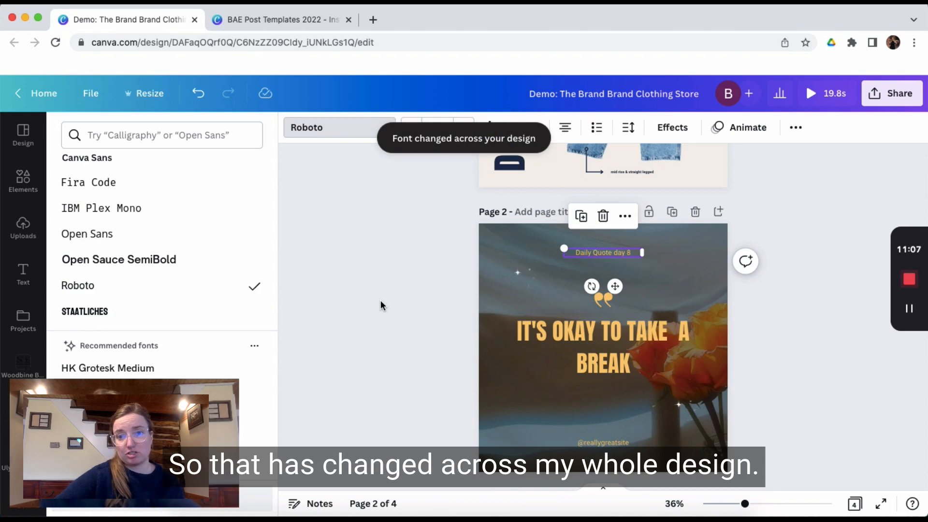
Replace the "Daily Quote day 8" text above the quote on page 2 with "The Brand Brand".
scroll(381, 300, up, 3)
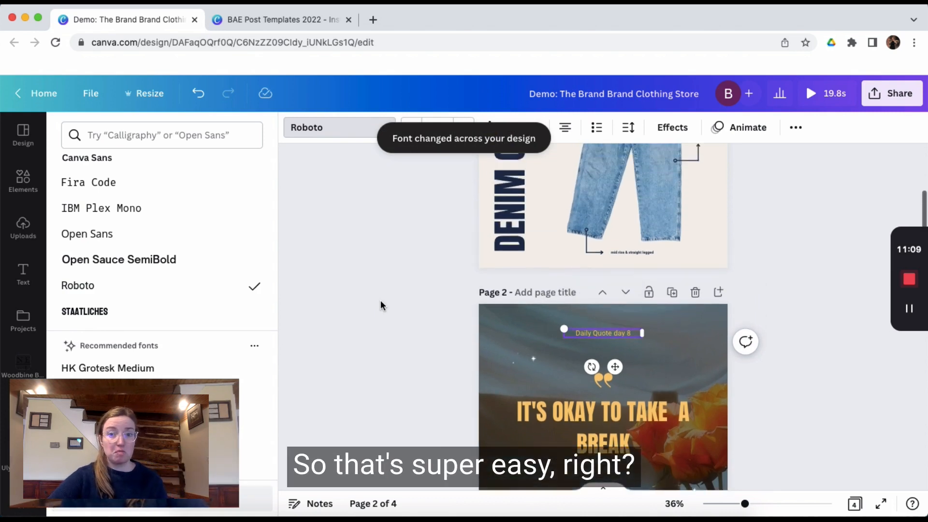
scroll(381, 300, down, 2)
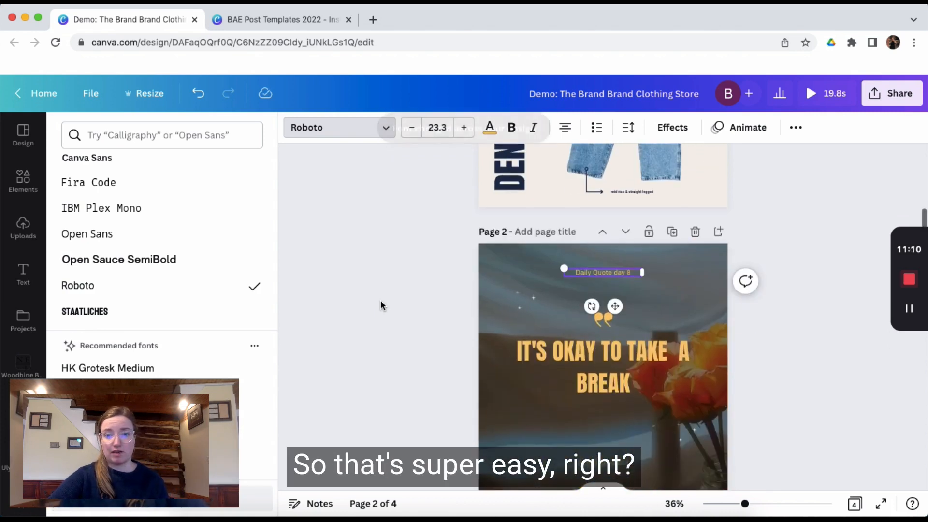
double_click(610, 273)
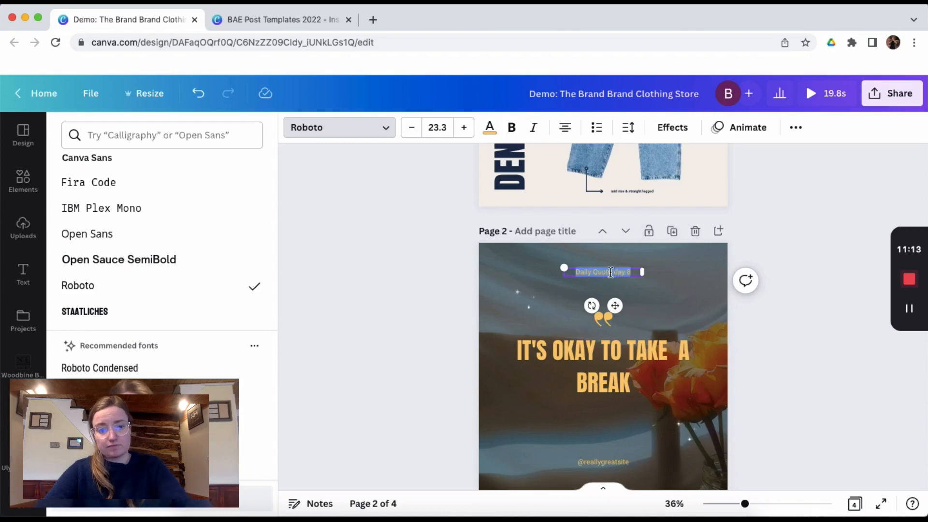
text(The Bran)
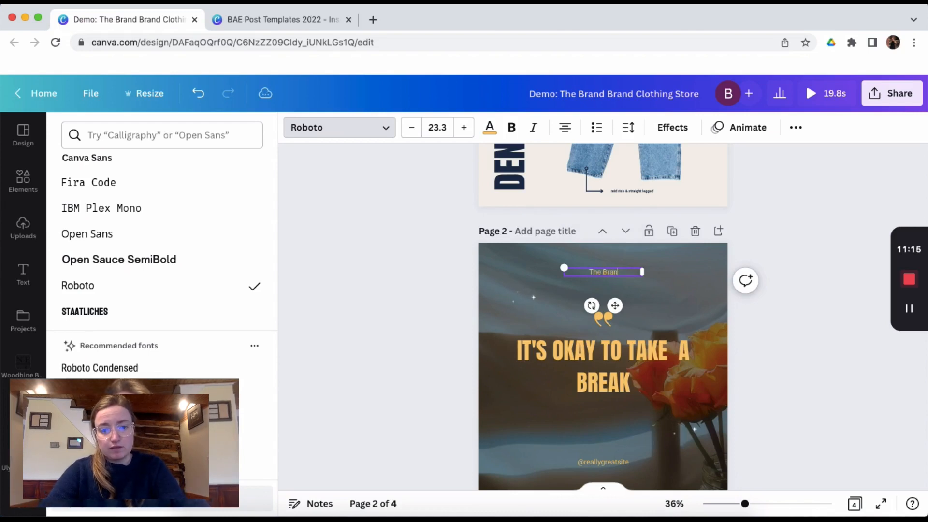
text(d Brand)
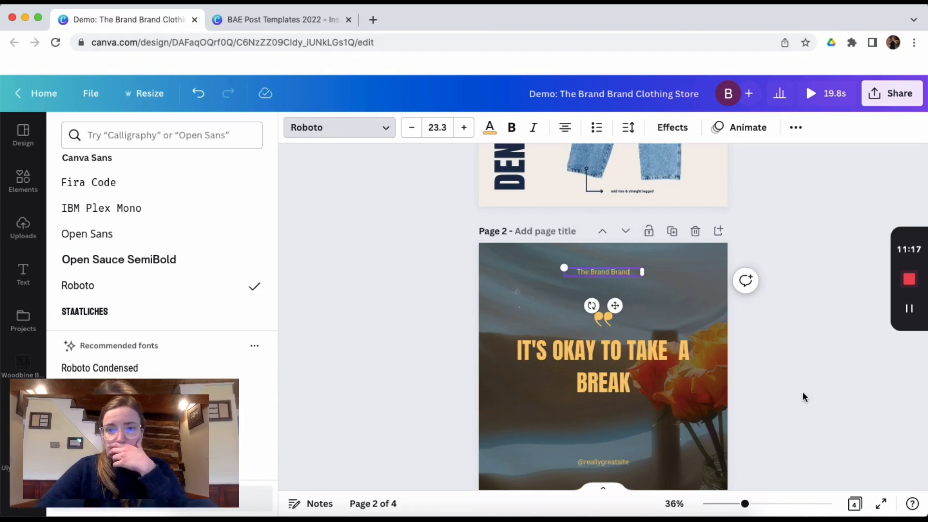
click(802, 392)
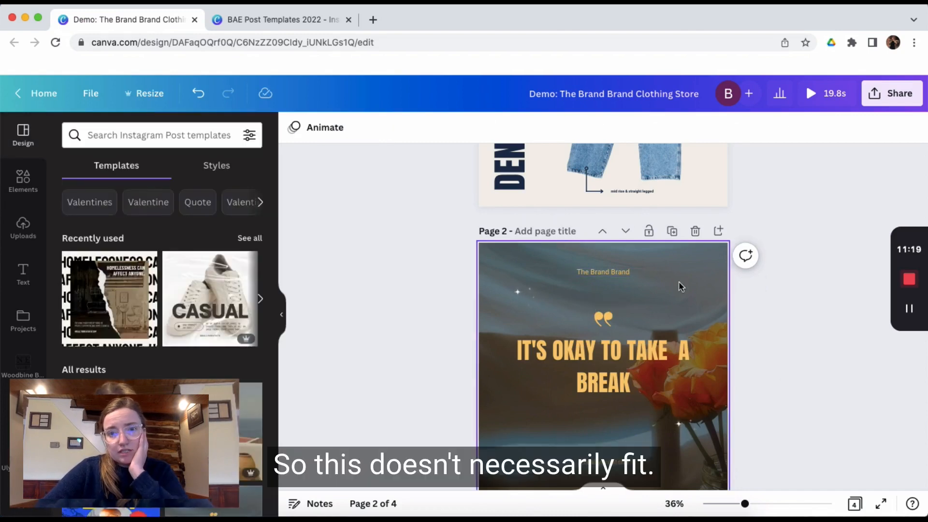
Recolor the "The Brand Brand" text with the document's dark navy and replace its former orange across all pages.
scroll(699, 411, down, 1)
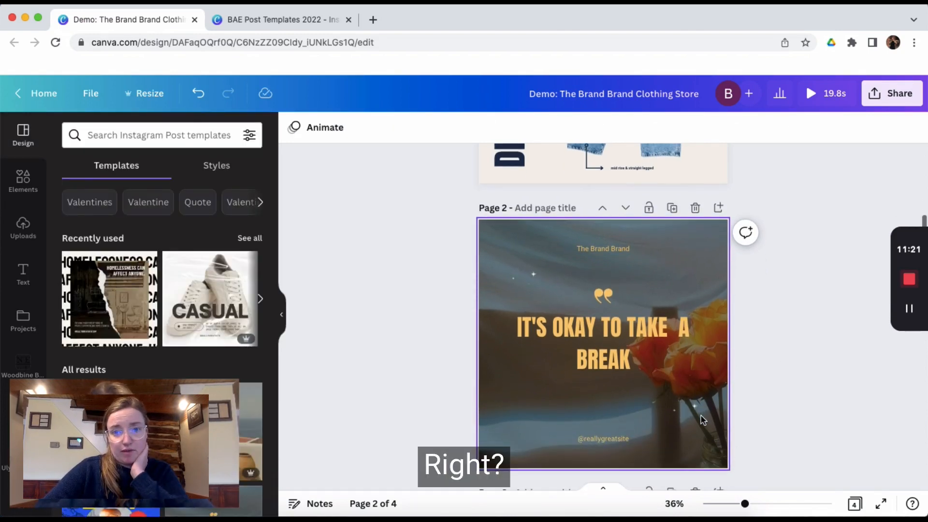
click(605, 249)
click(497, 136)
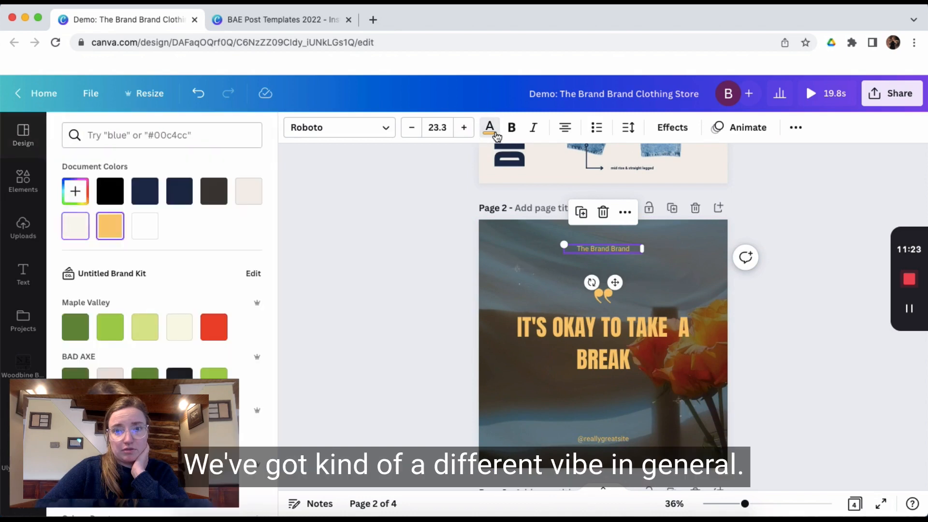
click(145, 191)
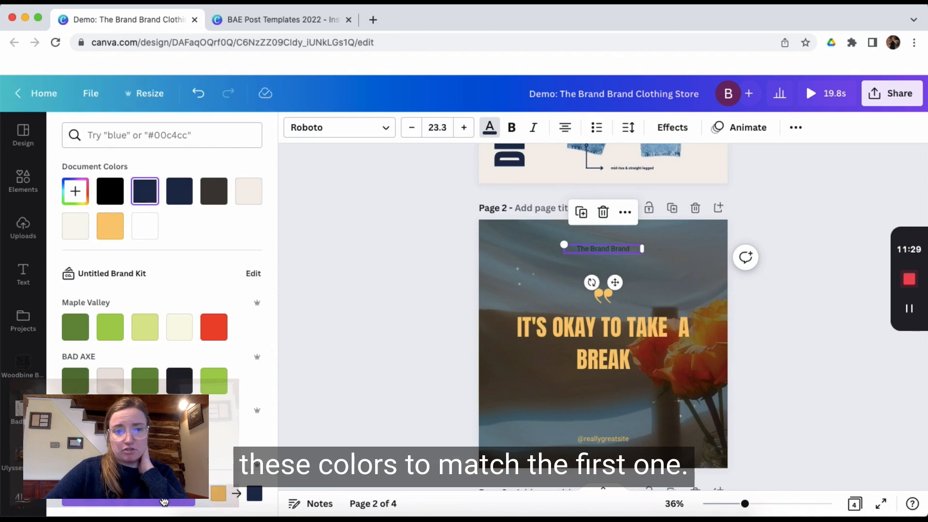
click(164, 501)
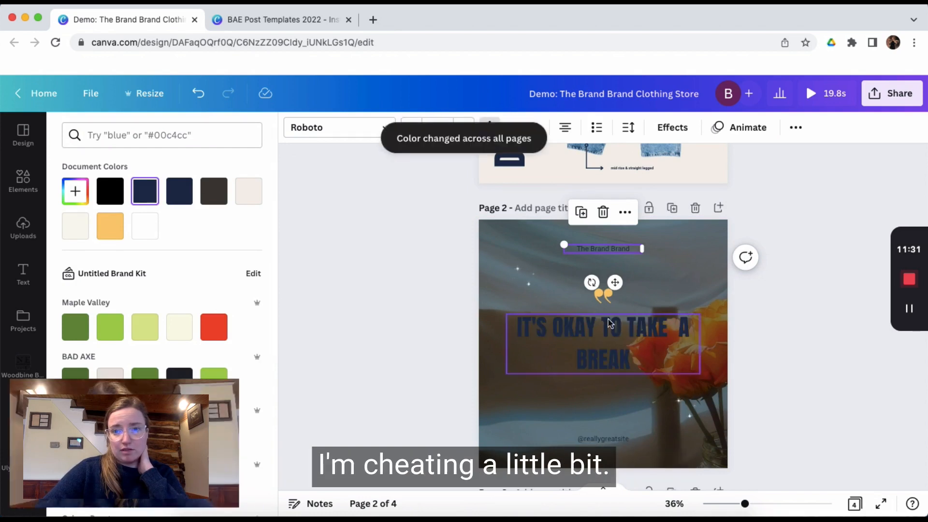
Recolor the quotation mark graphic above the page 2 quote with the same dark navy document color.
click(608, 298)
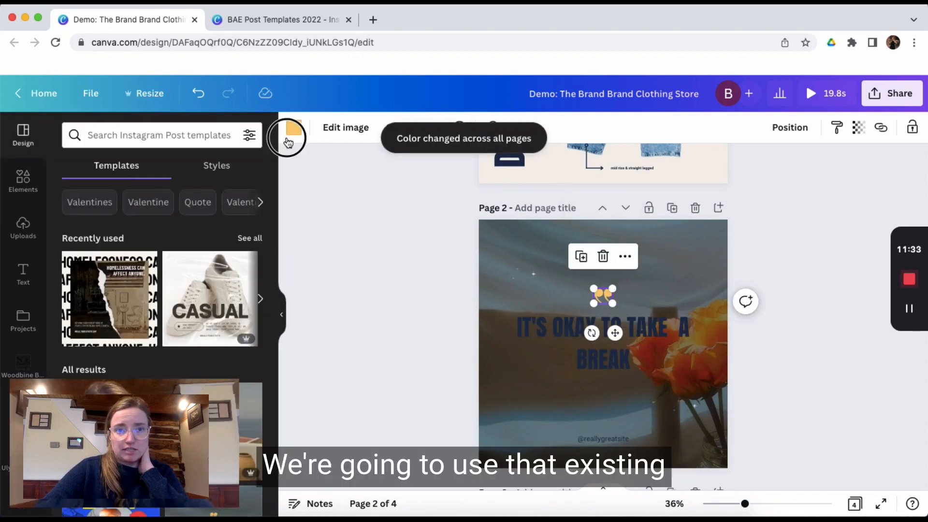
click(294, 128)
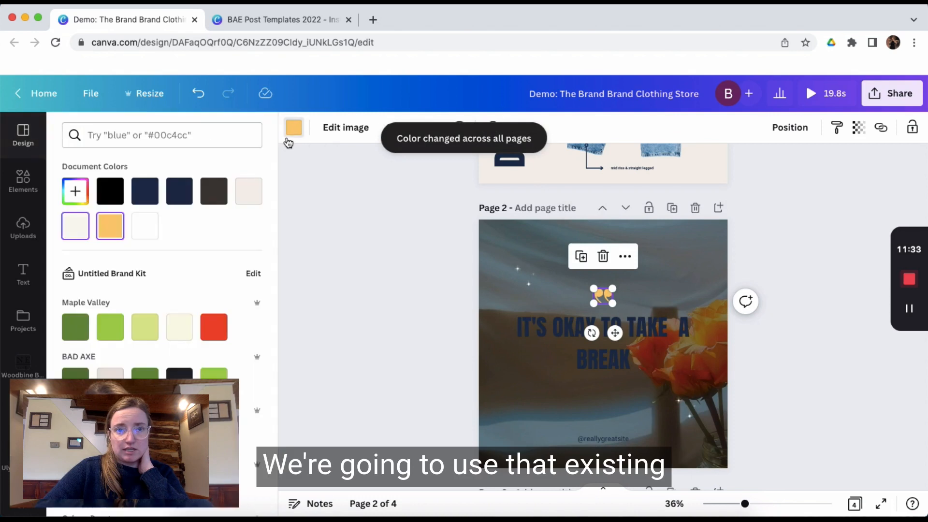
click(145, 191)
click(411, 283)
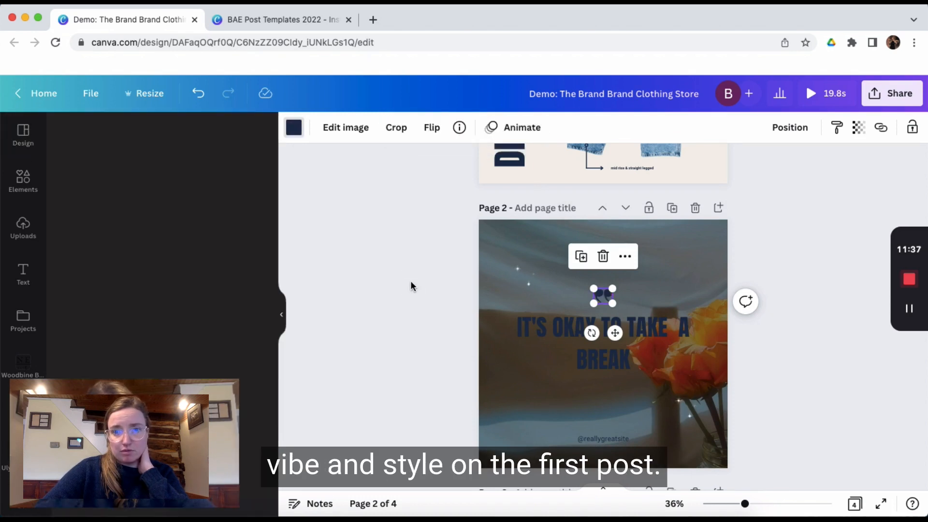
click(618, 440)
text(@theb)
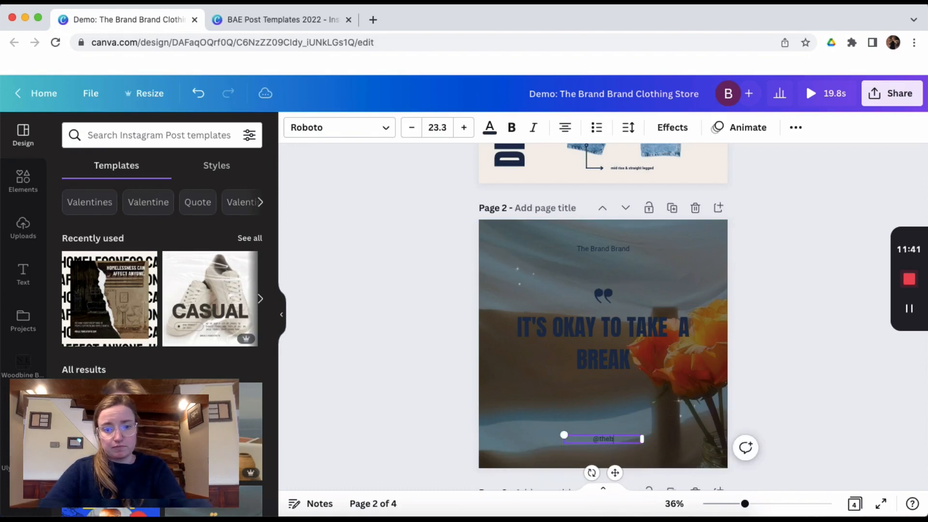
text(randbrandshop)
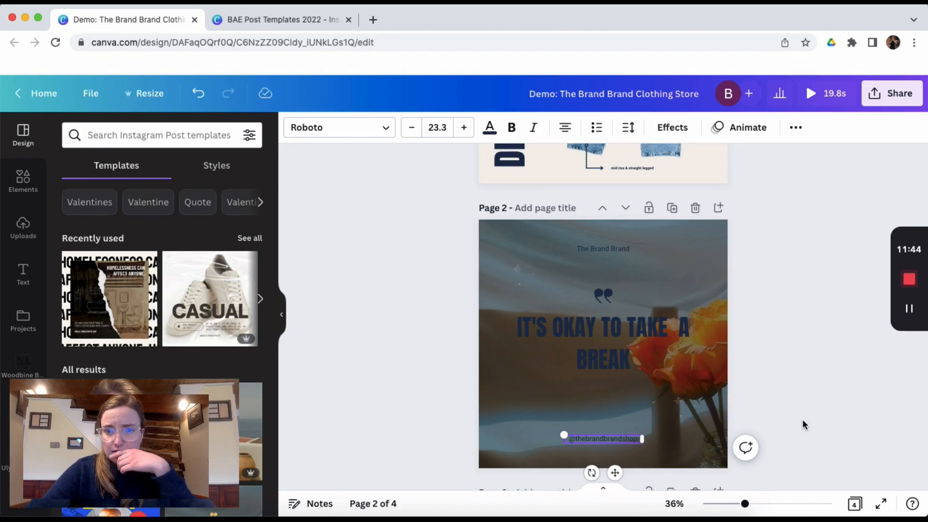
click(803, 424)
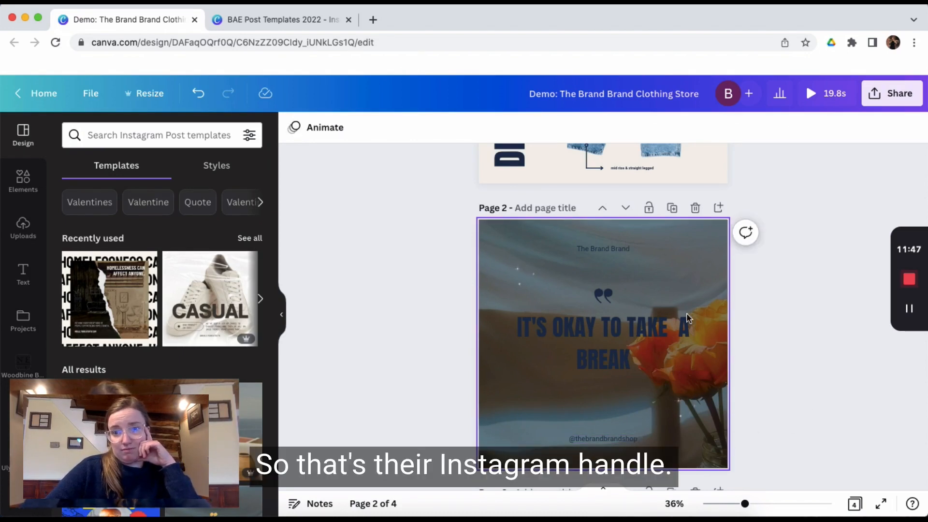
Search the elements for "denim" photos and set the photo of hands clasping denim jackets as page 2's background.
click(27, 193)
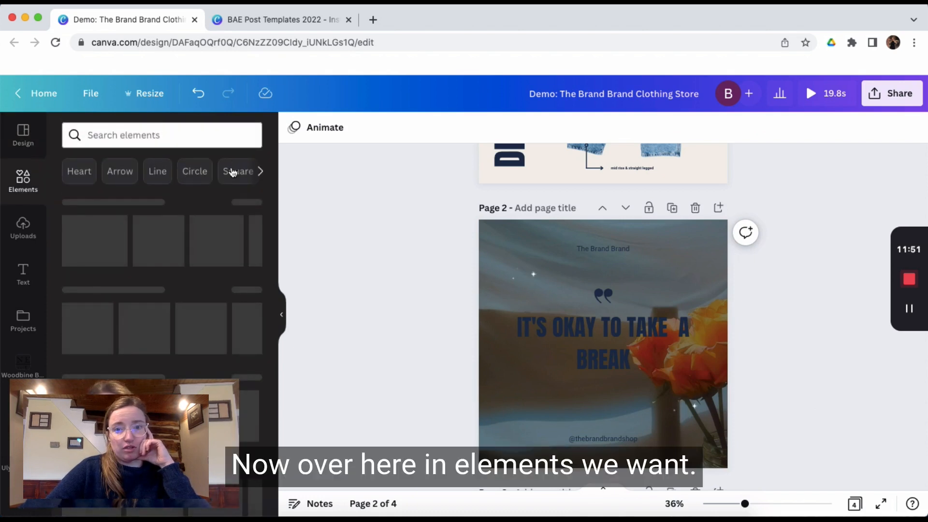
click(135, 134)
text(de)
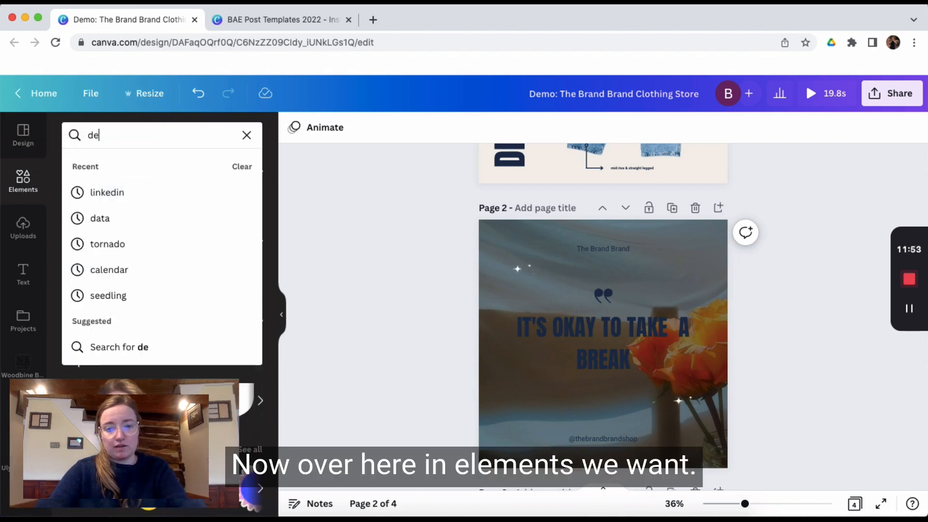
text(nim)
key(Return)
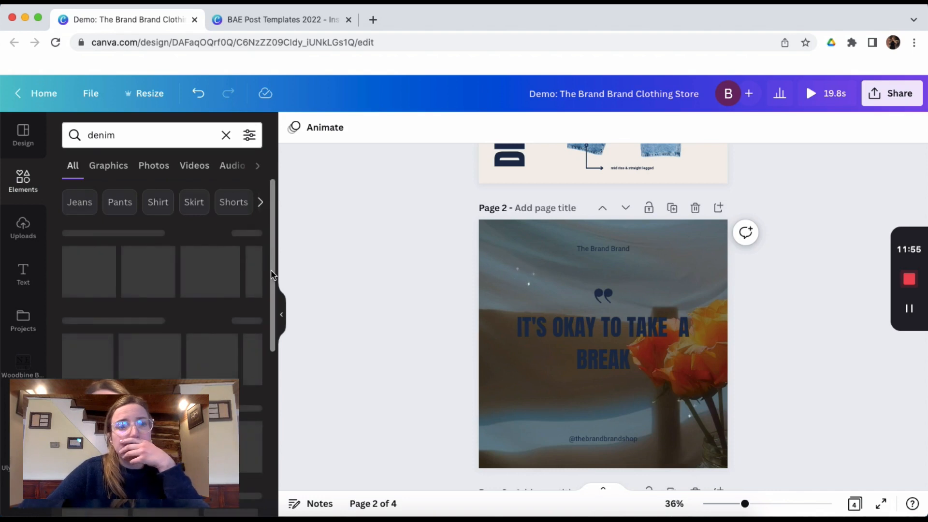
scroll(152, 257, down, 3)
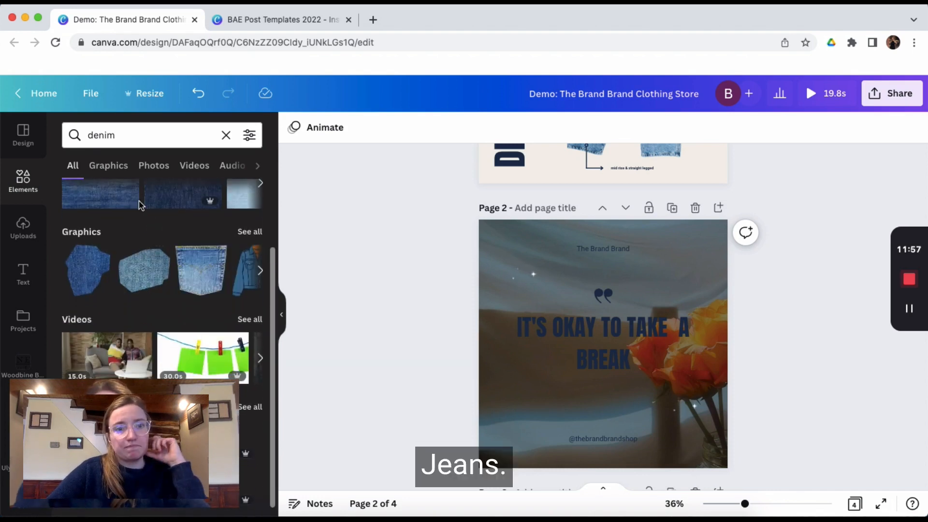
click(156, 167)
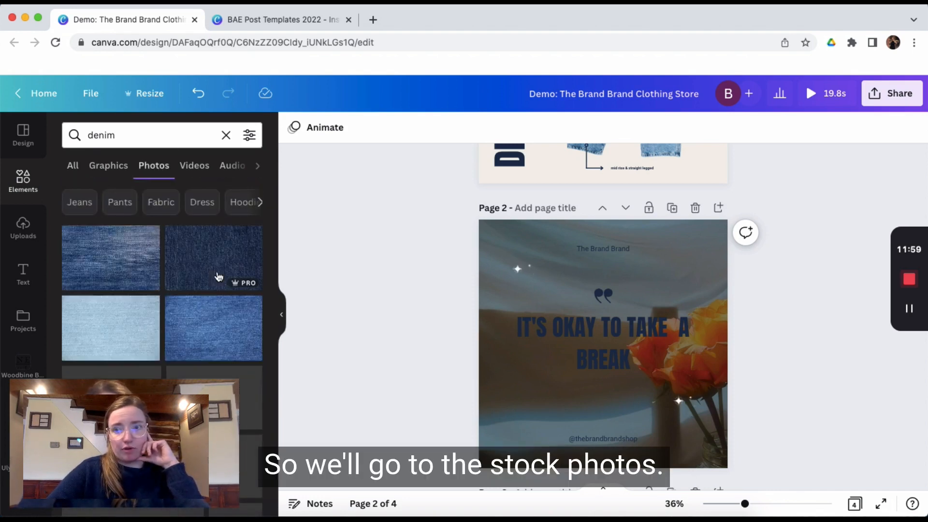
scroll(217, 273, down, 2)
scroll(218, 276, down, 3)
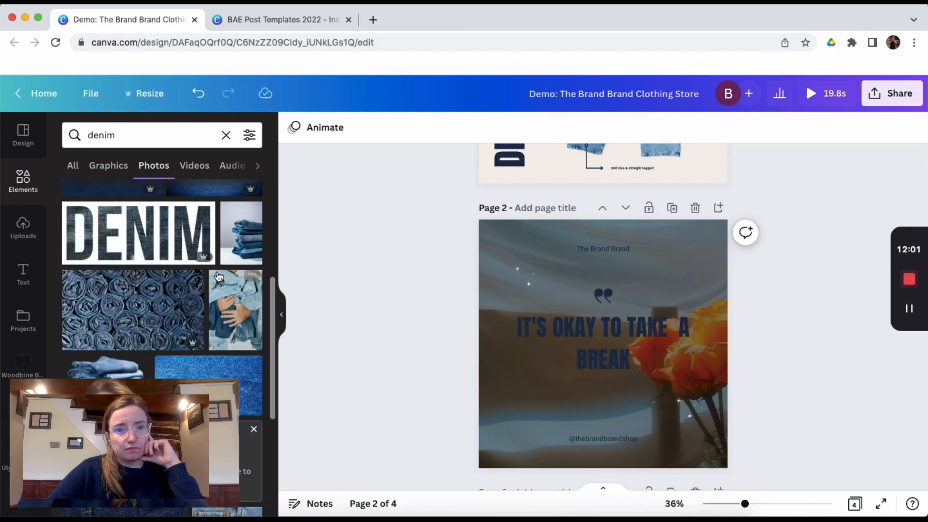
drag(234, 281, 499, 319)
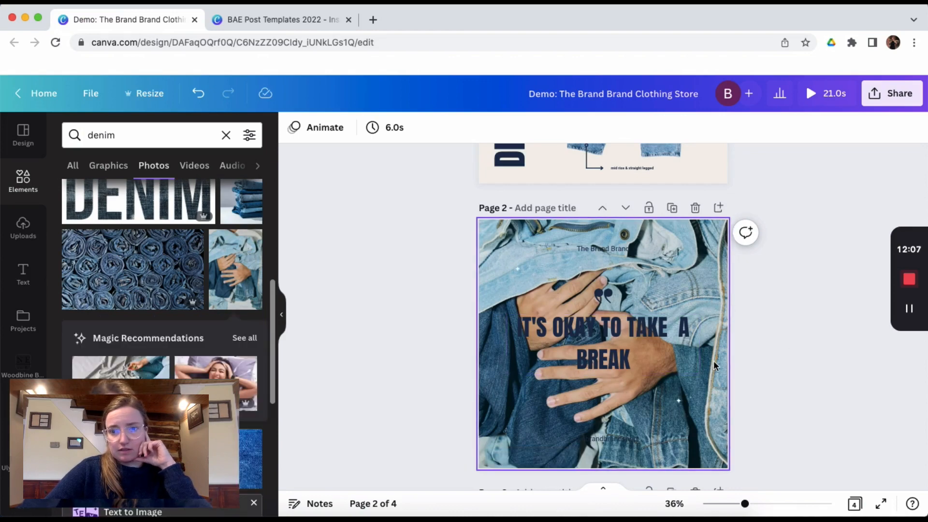
Move page 2's lower-right sparkle to the upper-right corner area and its upper-left sparkle to the lower-left corner area.
click(682, 410)
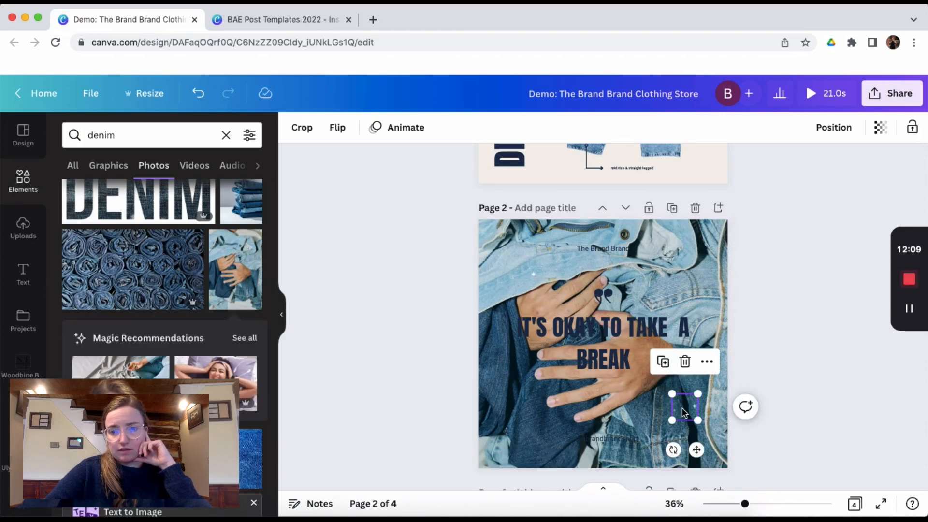
drag(683, 410, 689, 258)
drag(529, 272, 505, 412)
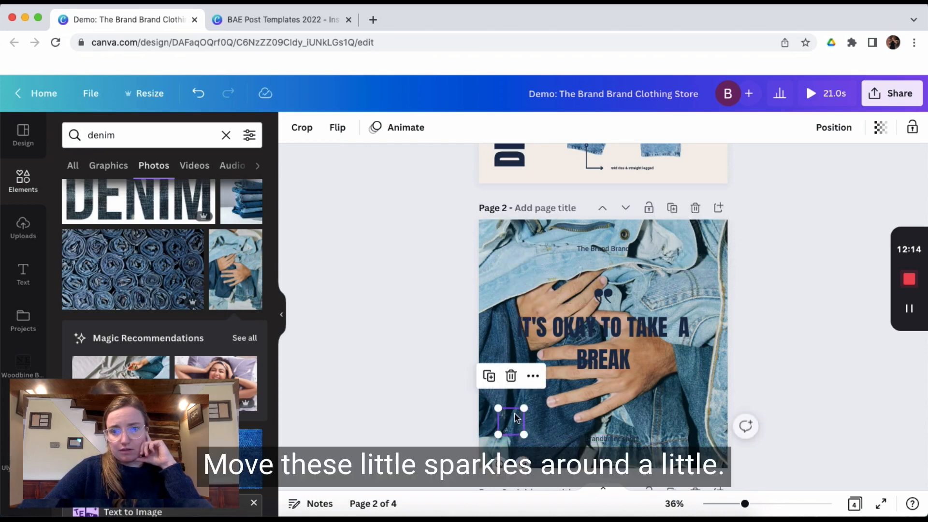
Replace the quote text on page 2 with "NEVER ENOUGH DENIM".
click(635, 445)
click(634, 440)
double_click(628, 332)
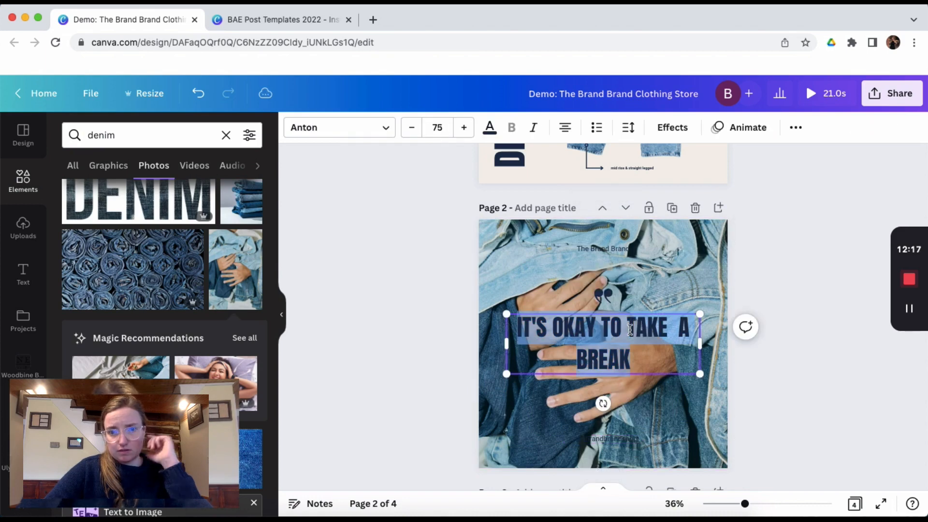
text(NEVER EN)
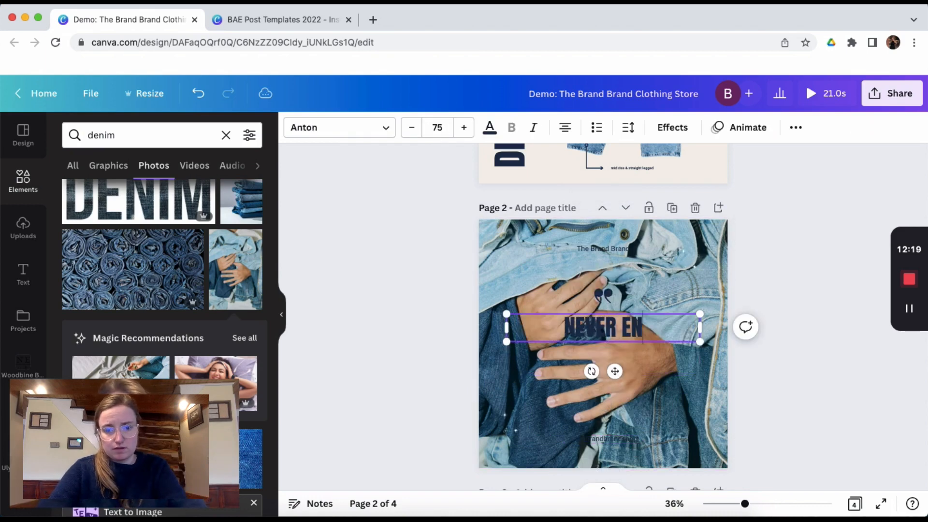
text(OUGH DENIM)
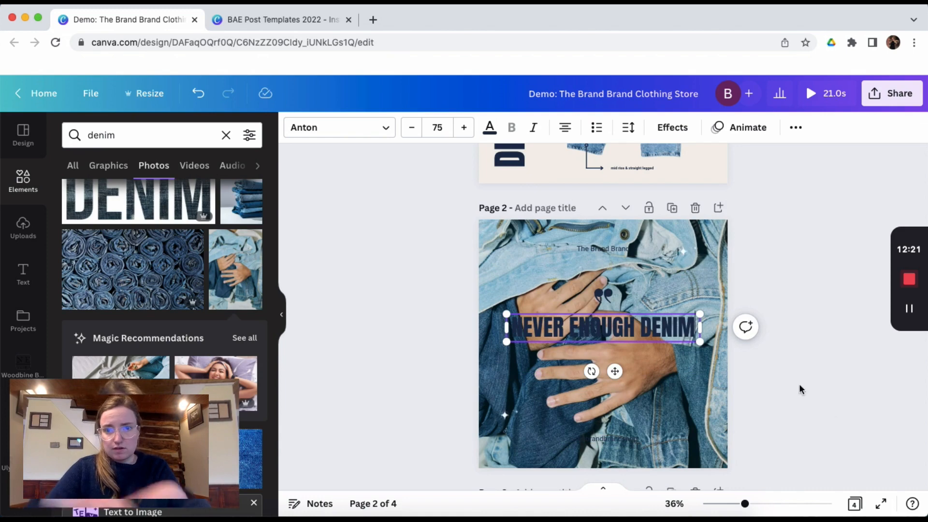
click(839, 408)
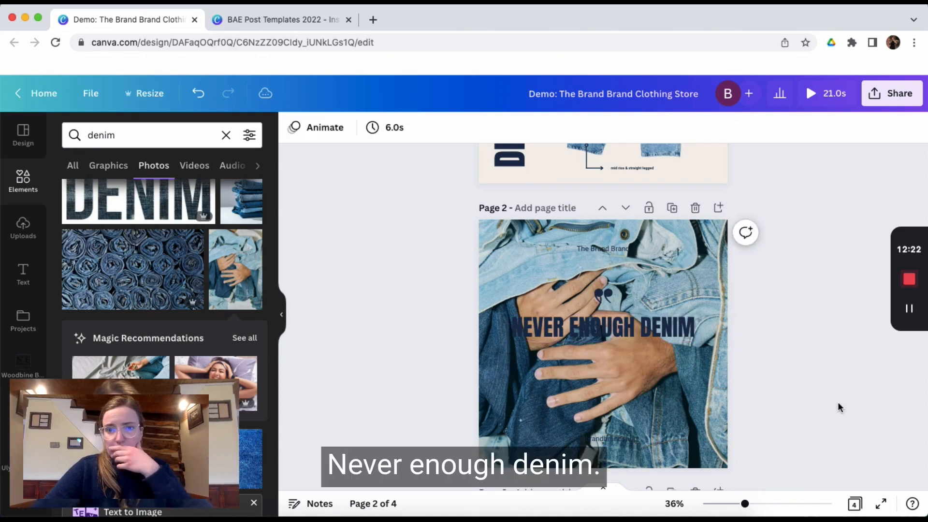
Enlarge the page 2 quotation mark and quote text together until the text size is 82.5.
click(655, 320)
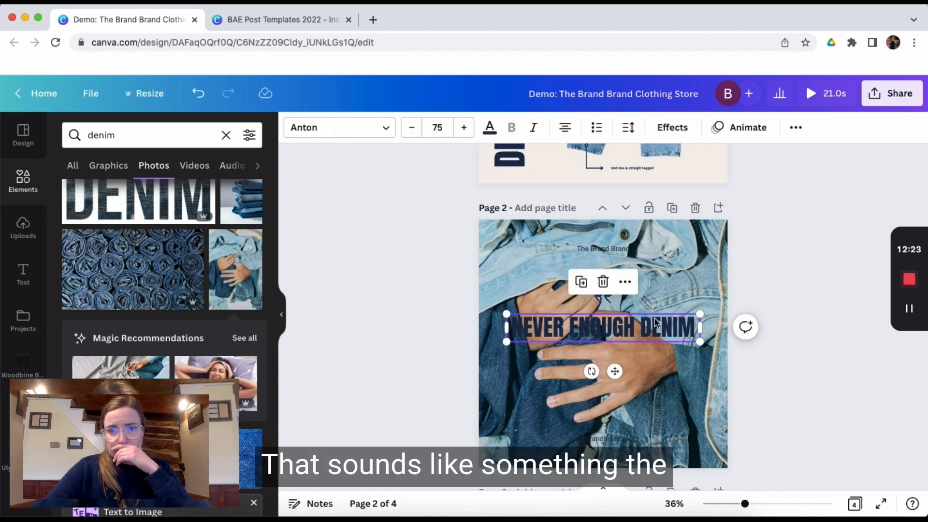
click(603, 296)
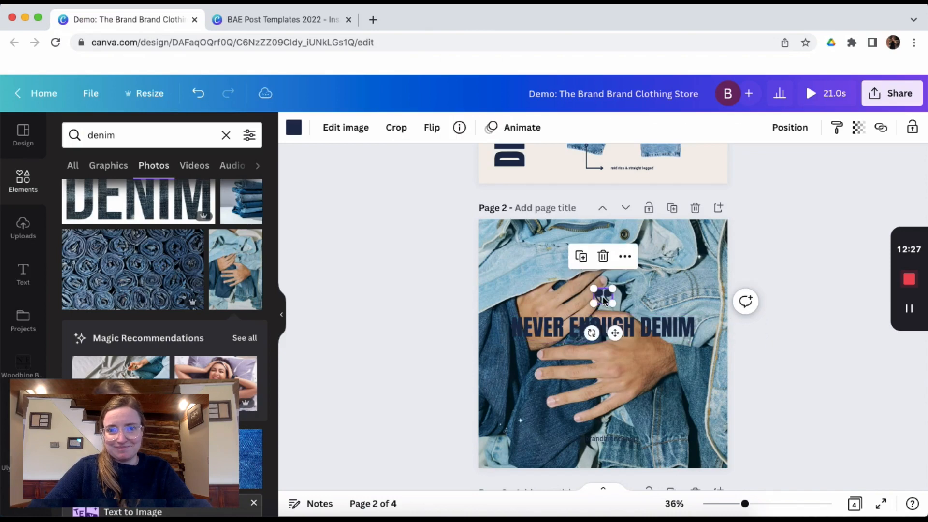
shift+click(624, 324)
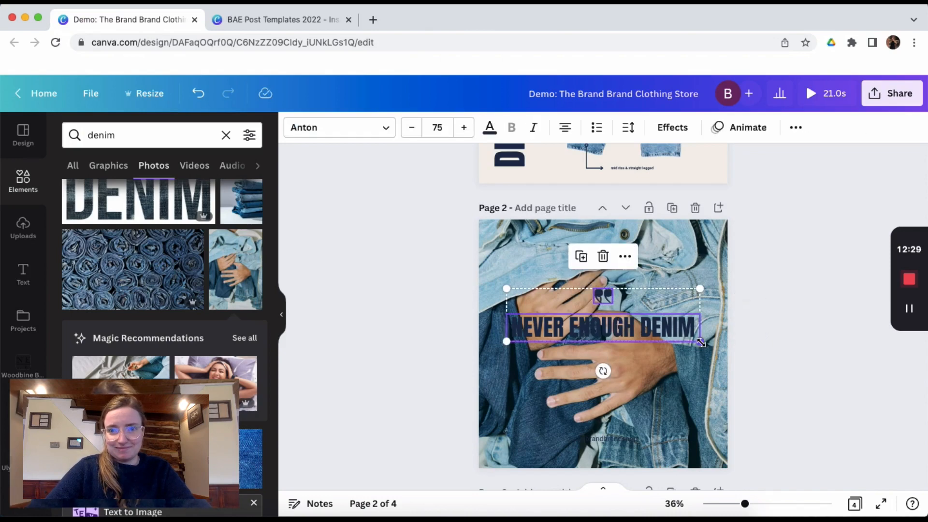
drag(709, 345, 719, 347)
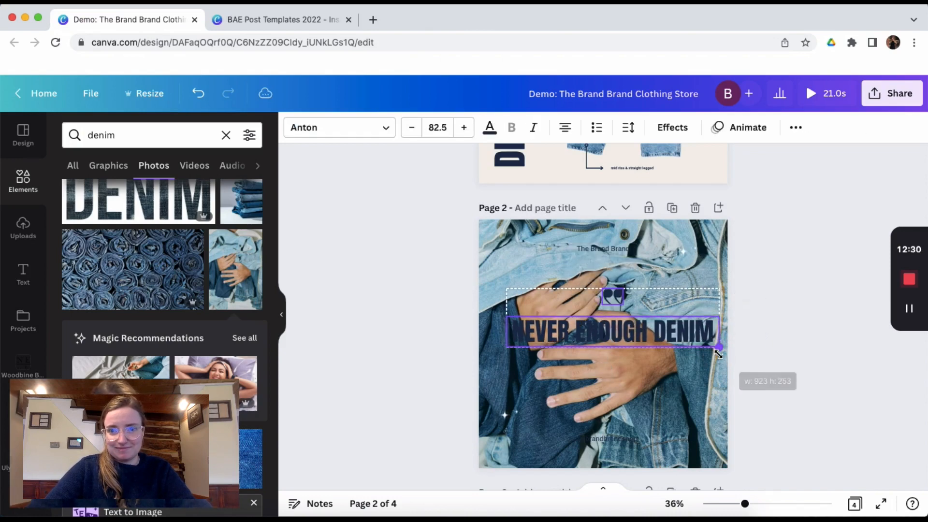
click(825, 382)
Break the "NEVER ENOUGH DENIM" quote into three lines with one word per line.
click(653, 331)
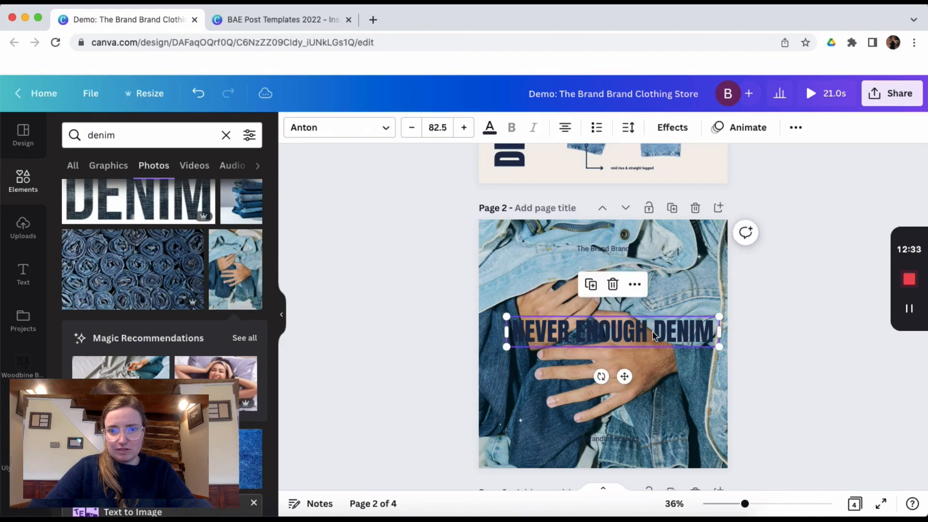
click(655, 333)
key(Return)
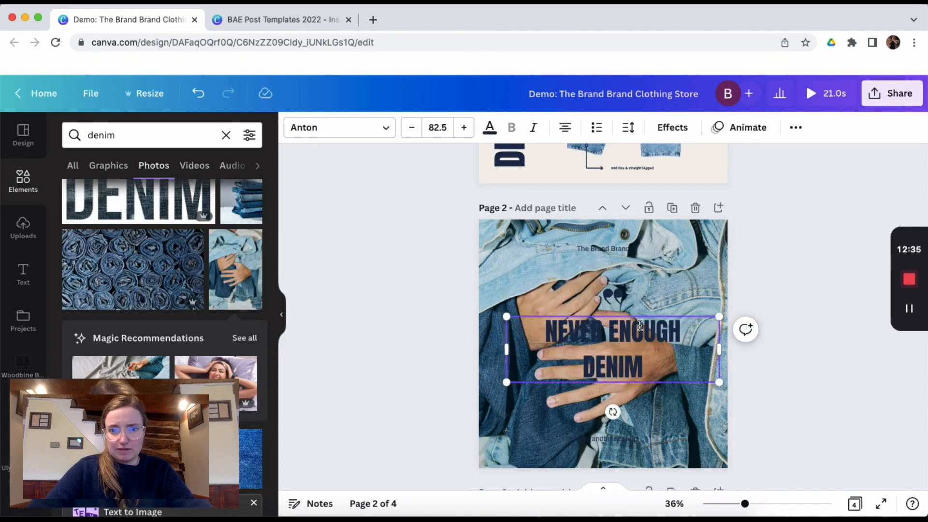
click(613, 331)
key(BackSpace)
key(Return)
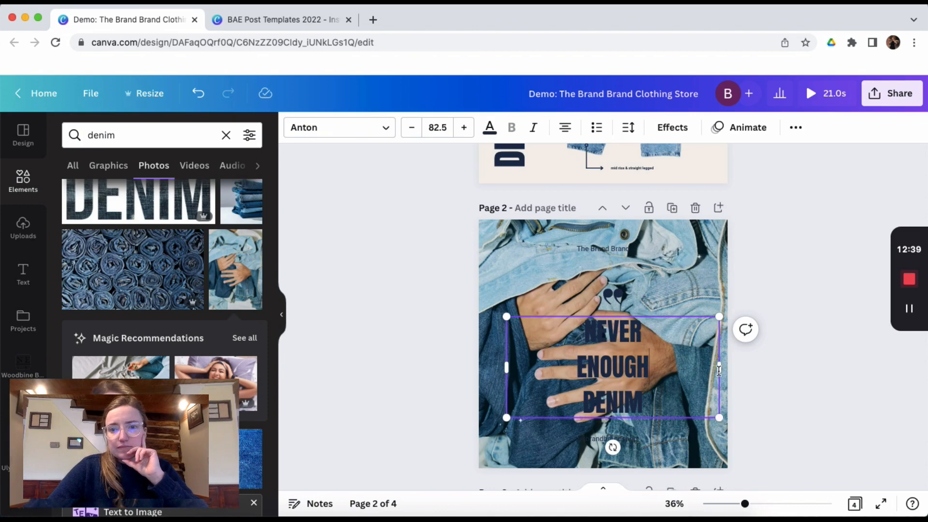
Narrow the three-line quote's text box, enlarge the text to size 127 and center it on page 2.
drag(722, 369, 610, 322)
drag(647, 394, 720, 428)
drag(620, 376, 600, 349)
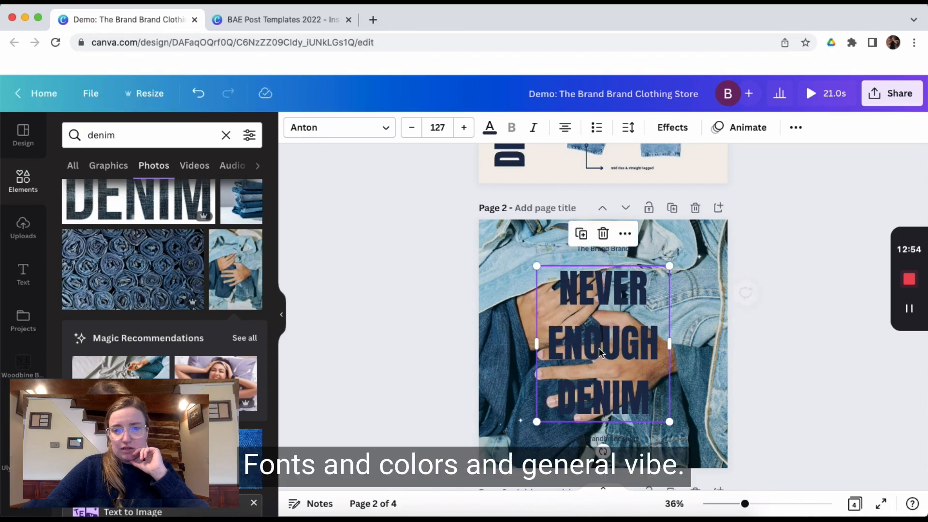
Lower the page 2 background photo's transparency value to 38 and make the color behind it white.
double_click(630, 441)
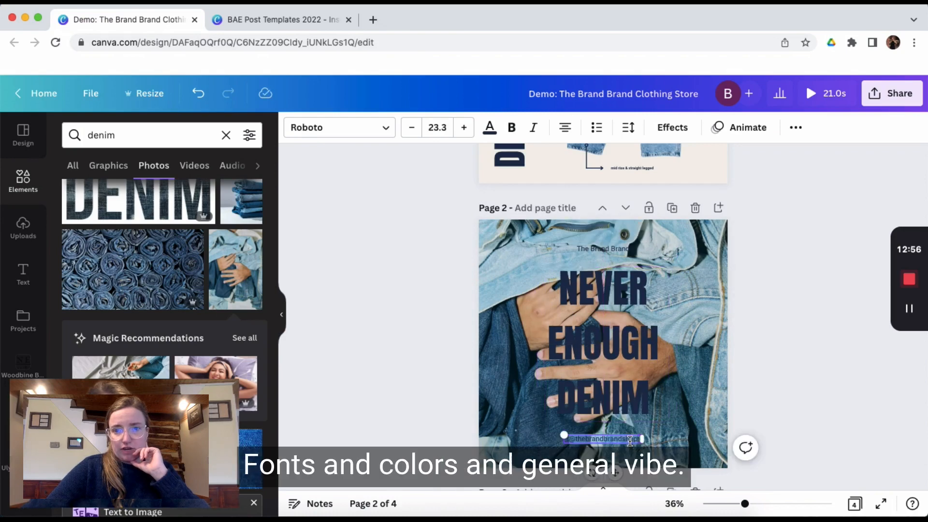
click(702, 402)
click(859, 128)
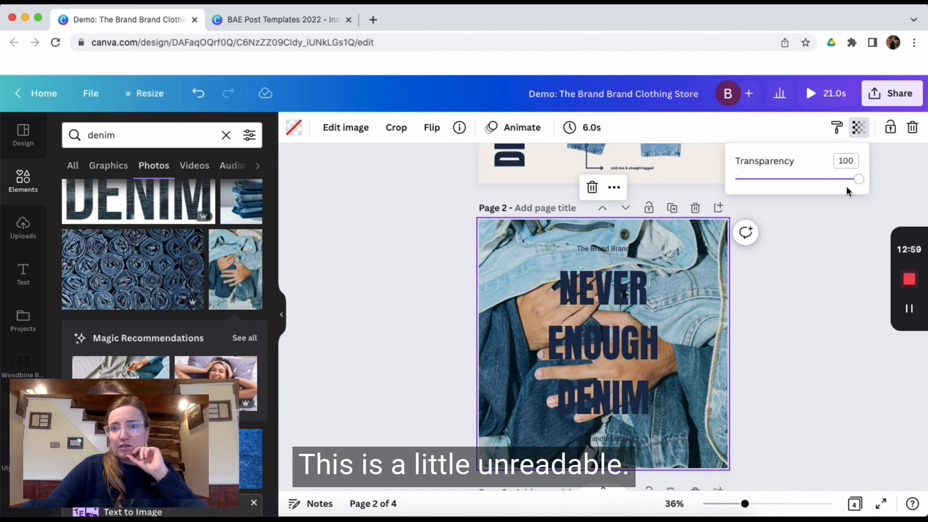
drag(859, 185, 784, 191)
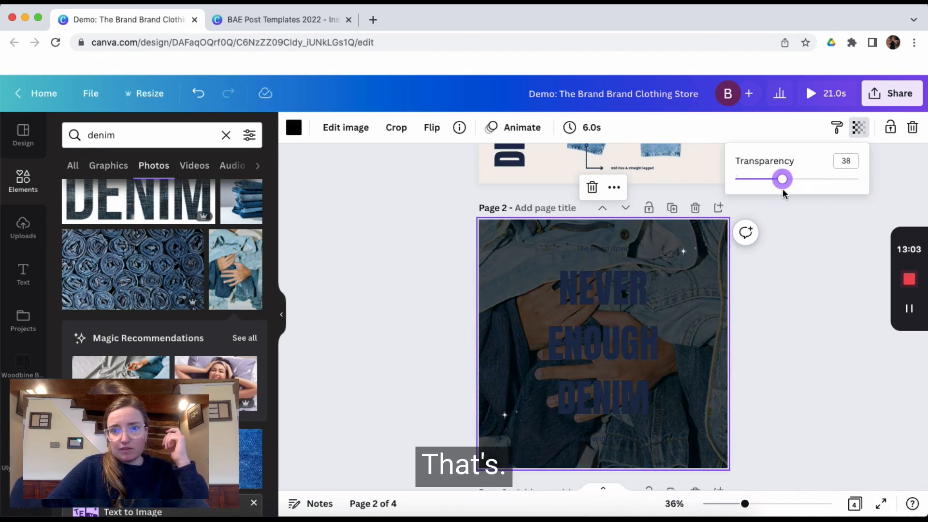
click(293, 130)
click(110, 226)
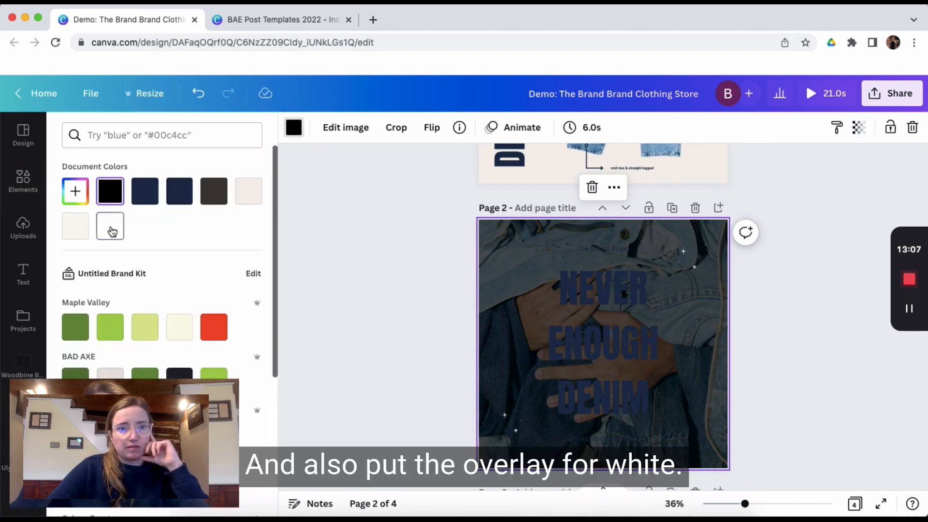
click(366, 293)
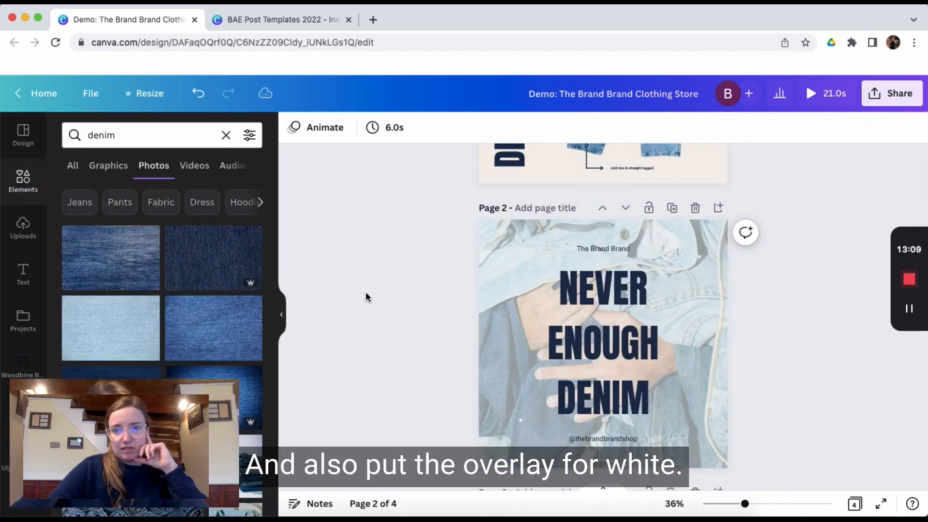
Set the page 2 background photo's transparency value to 56.
click(713, 325)
click(859, 128)
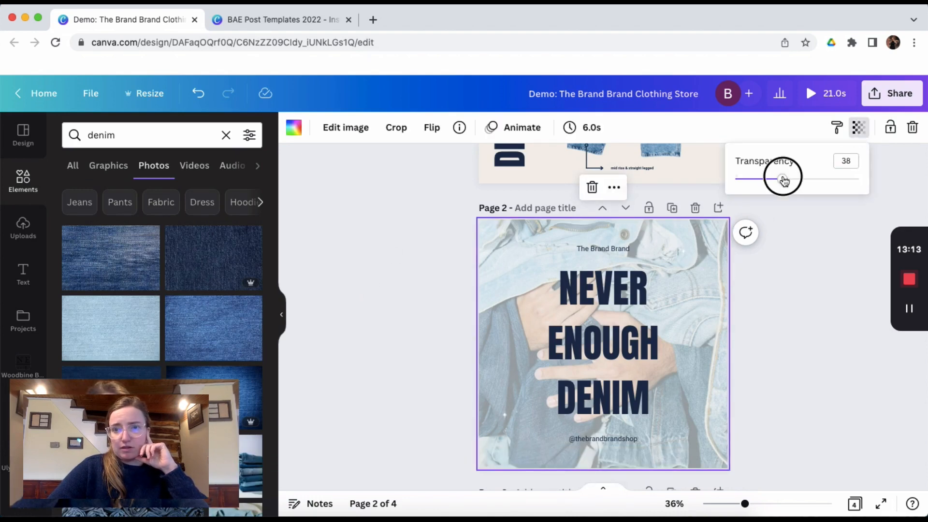
drag(784, 181, 805, 179)
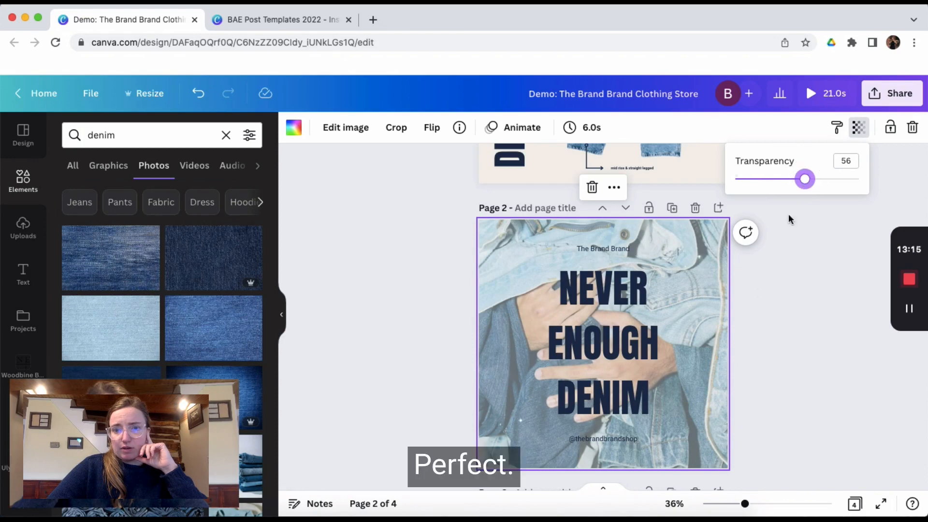
click(748, 353)
click(747, 352)
Change the font of the "CASUAL" heading on page 3 to Anton.
scroll(748, 353, down, 8)
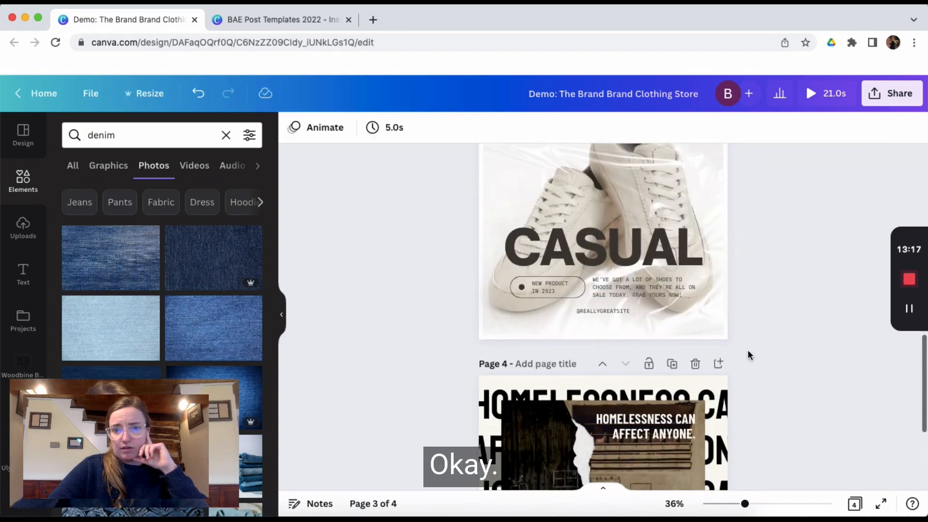
click(638, 245)
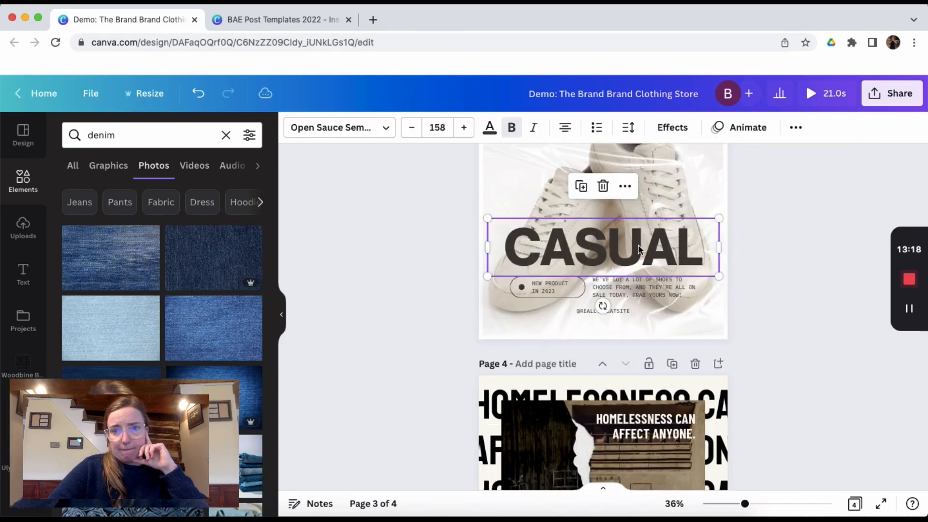
click(364, 130)
scroll(192, 225, up, 2)
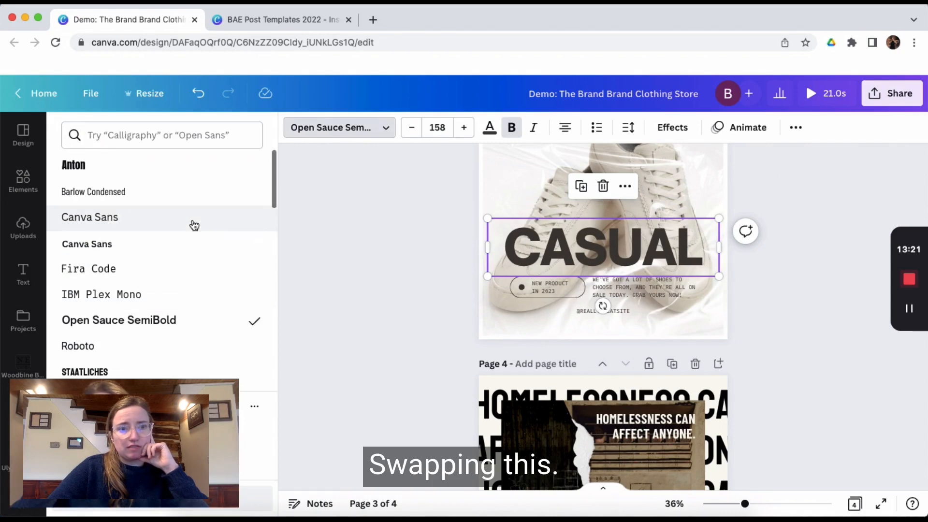
click(147, 171)
scroll(204, 262, down, 3)
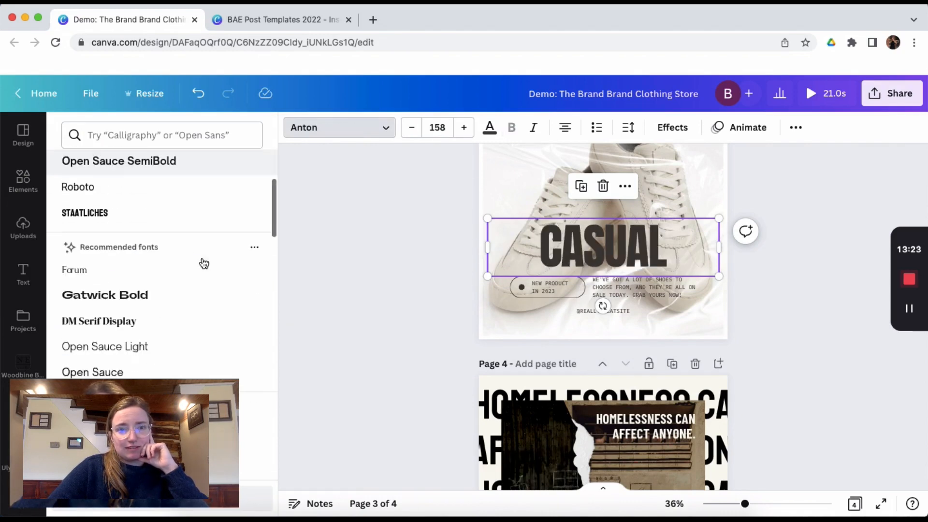
scroll(202, 263, down, 2)
scroll(201, 263, up, 6)
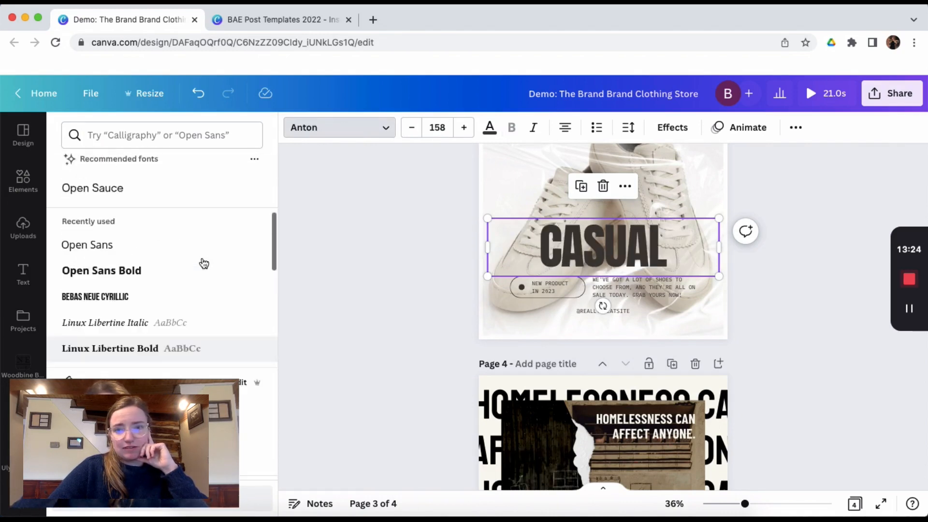
Recolor the "CASUAL" heading with the document's dark navy and replace its former dark brown across all pages.
click(489, 128)
click(156, 194)
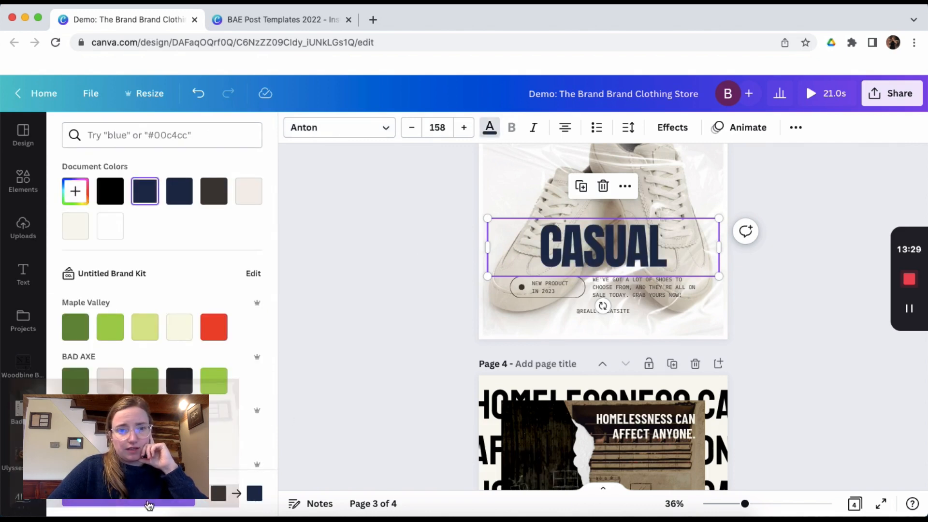
click(128, 505)
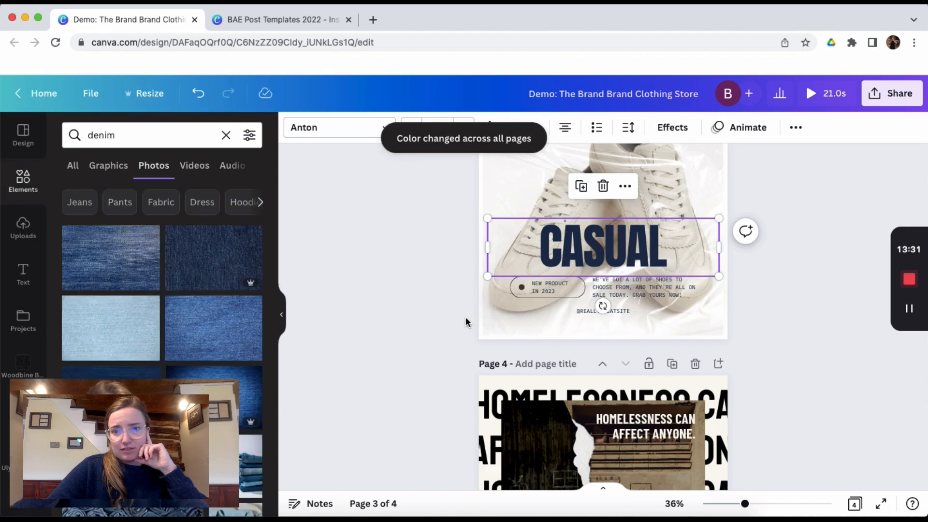
Replace the "CASUAL" heading text on page 3 with "BRAND BRAND".
click(465, 317)
scroll(465, 317, up, 2)
scroll(466, 317, down, 1)
scroll(466, 317, down, 1)
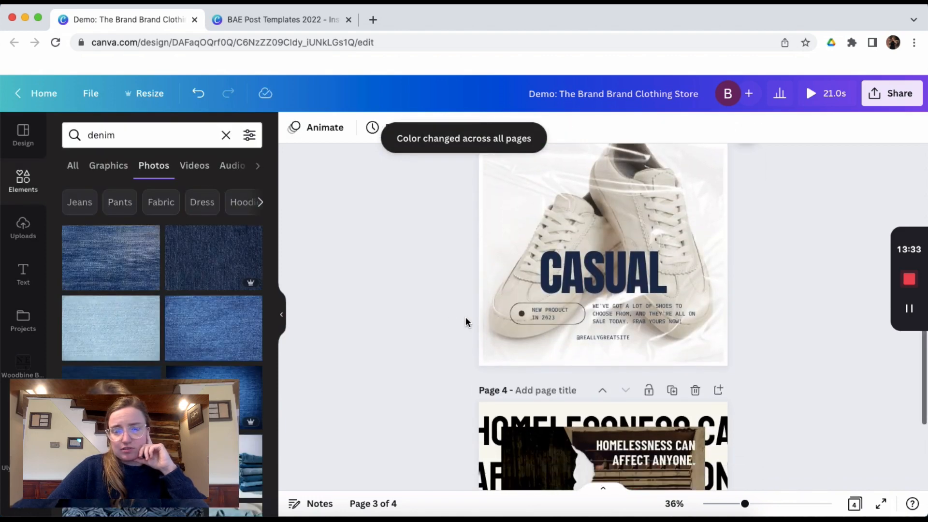
click(638, 273)
click(638, 274)
text(B)
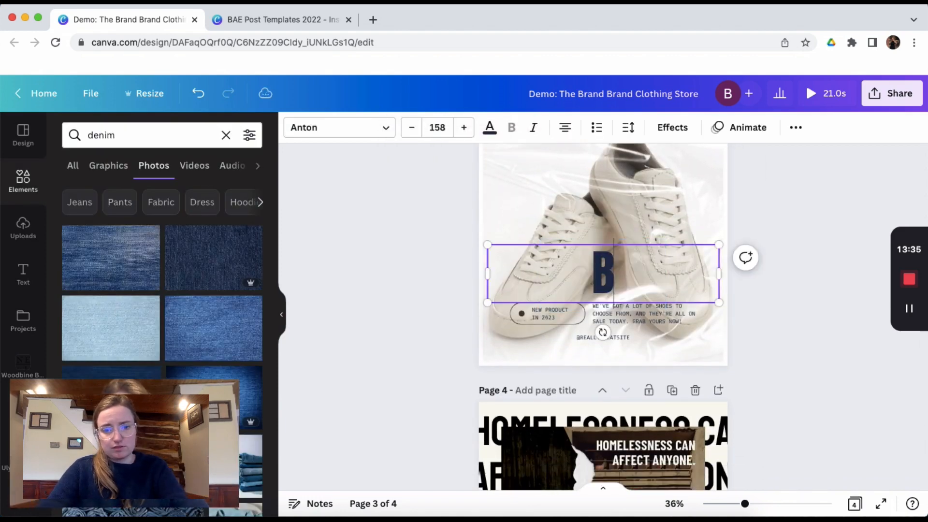
text(RAND BRAN)
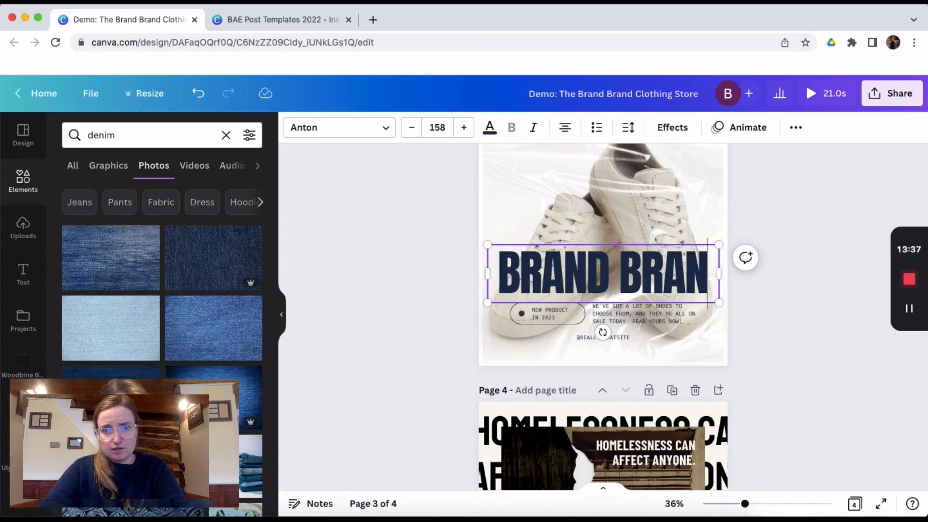
text(D)
Reduce the font size of the whole "BRAND BRAND" heading until it fits on one line within the page margins.
key(shift+Left)
key(shift+Left)
key(shift+Left)
key(shift+Left)
key(shift+Left)
key(shift+Left)
key(shift+Left)
key(shift+Left)
key(shift+Left)
key(shift+Left)
key(shift+Left)
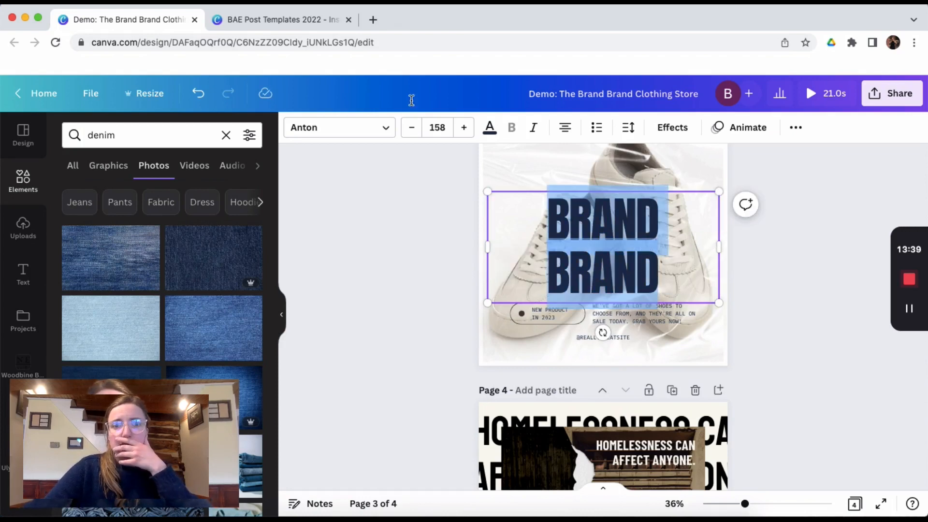
click(411, 127)
click(411, 128)
click(411, 127)
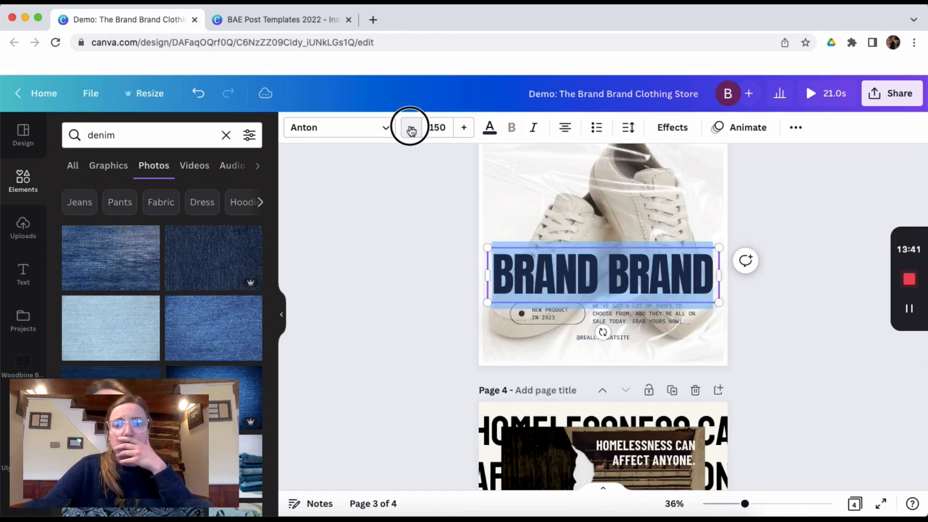
click(411, 128)
click(411, 128)
click(411, 128)
click(411, 127)
click(411, 128)
click(411, 127)
click(827, 347)
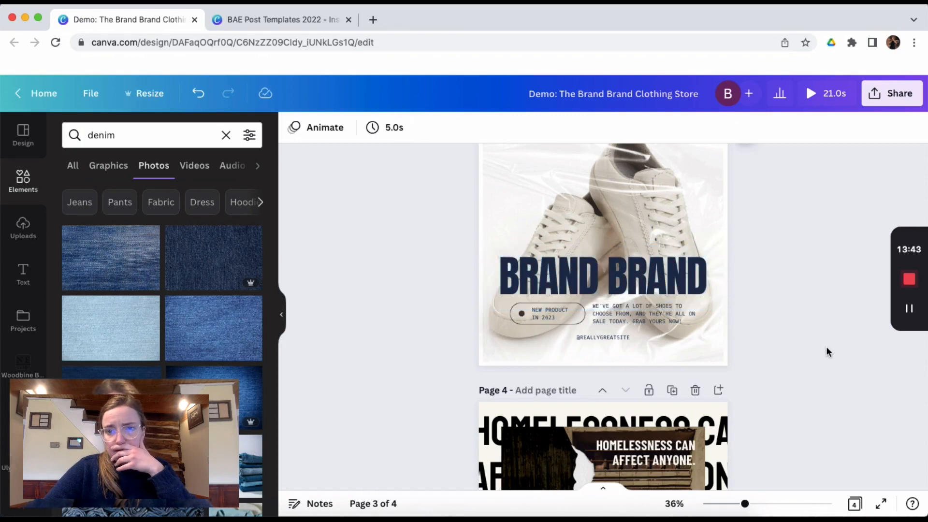
Change the font of page 3's shoe description paragraph and of the social handle below it to Roboto.
click(649, 309)
click(362, 127)
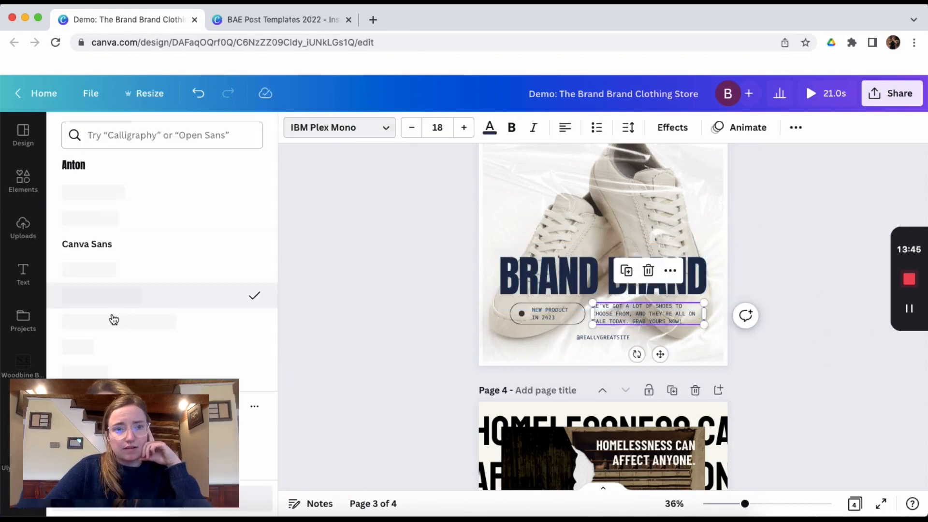
click(141, 222)
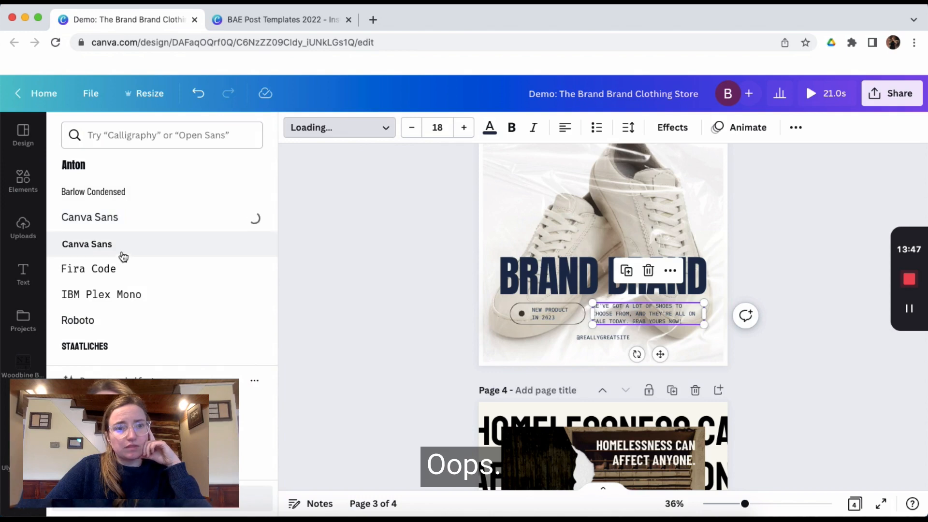
scroll(121, 269, down, 2)
scroll(121, 268, up, 2)
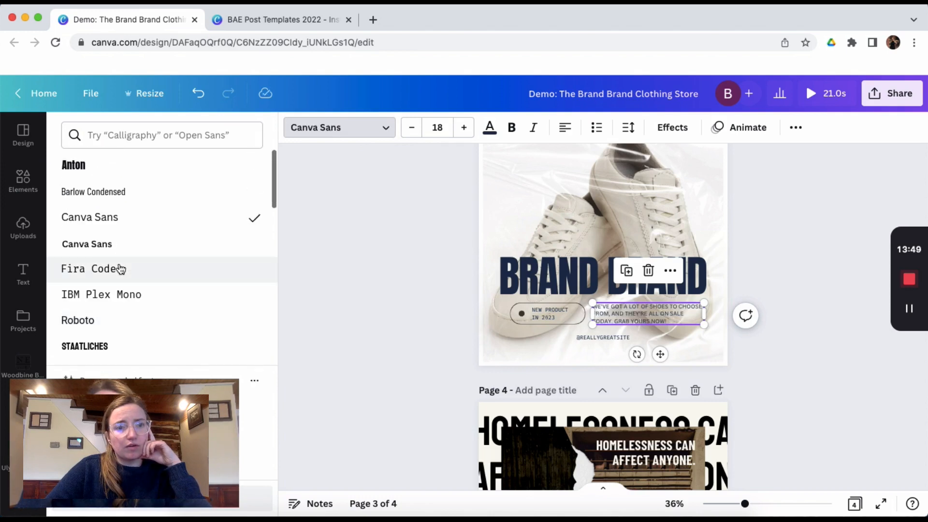
click(99, 319)
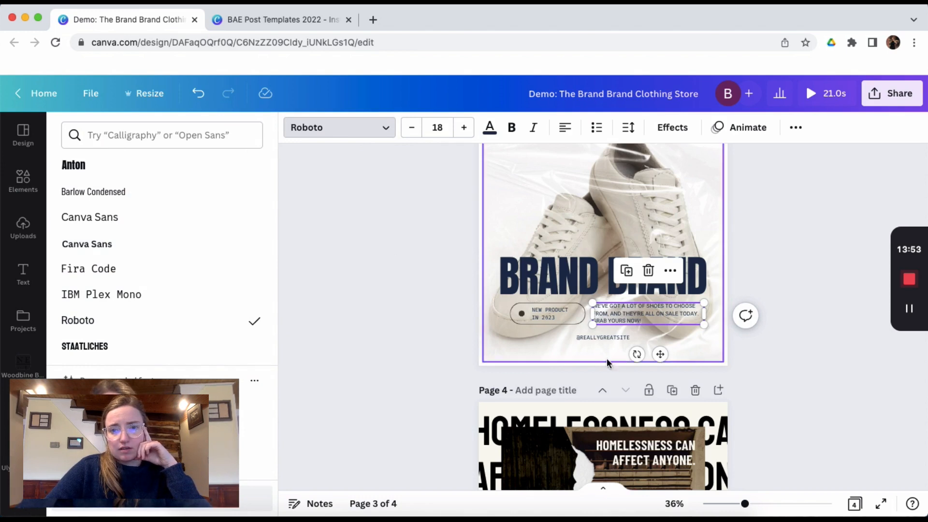
click(584, 338)
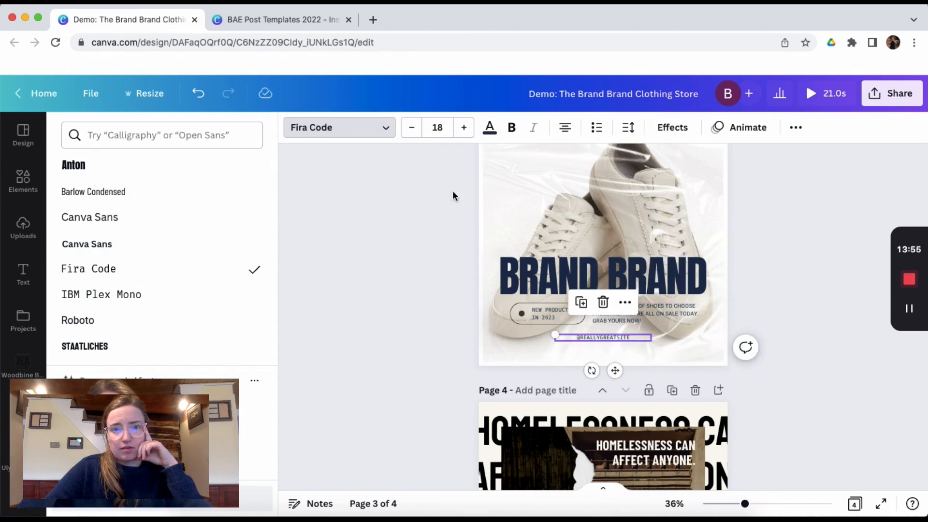
click(135, 330)
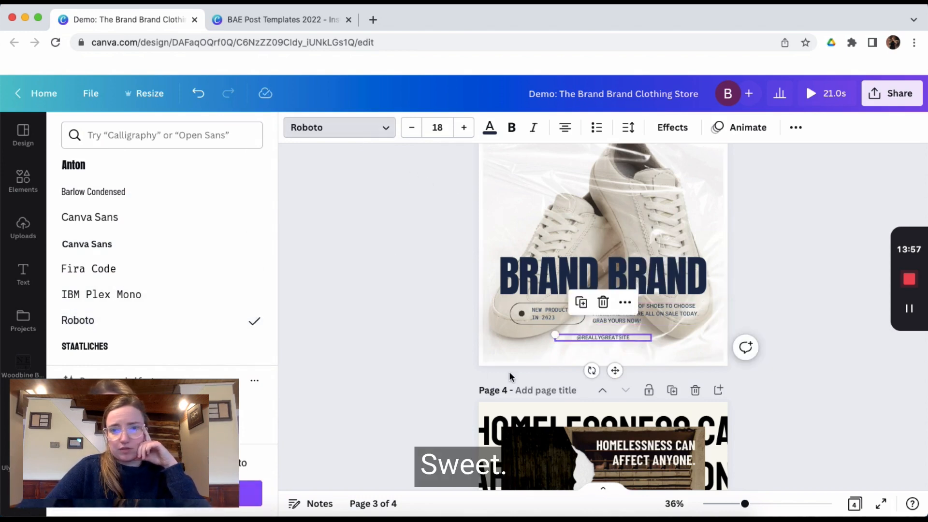
double_click(625, 337)
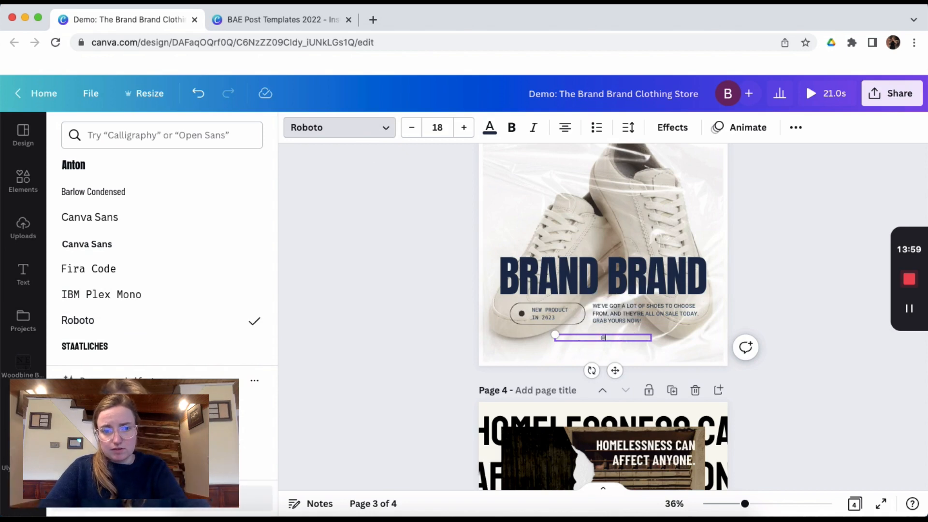
text(@THEBRAND)
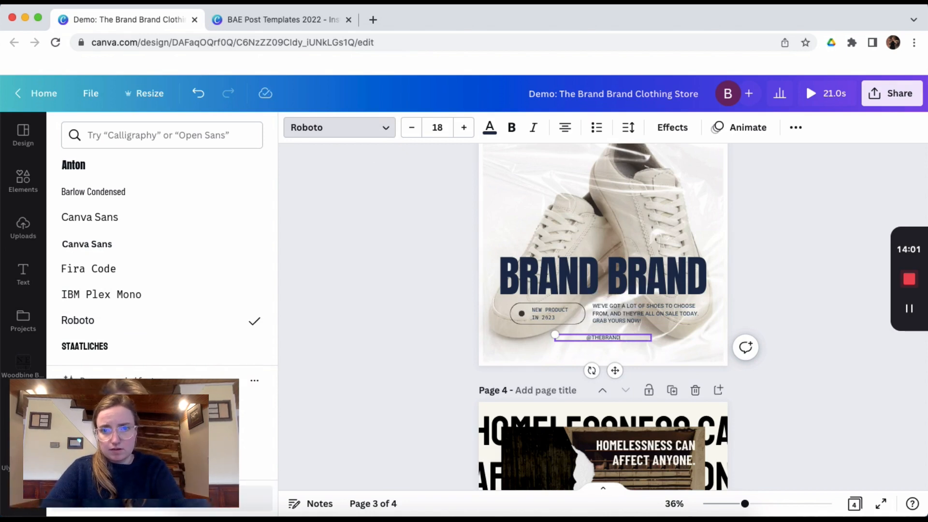
text(BRANDSHO)
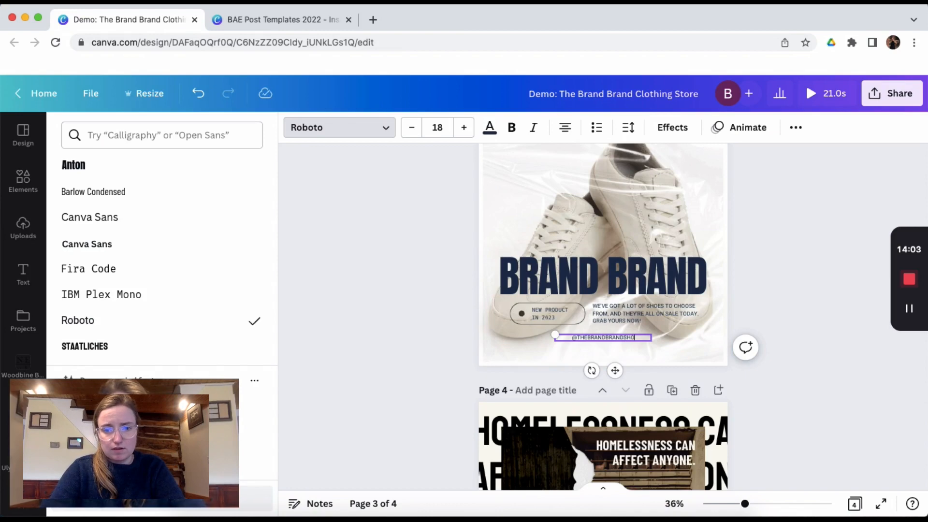
text(P)
click(832, 373)
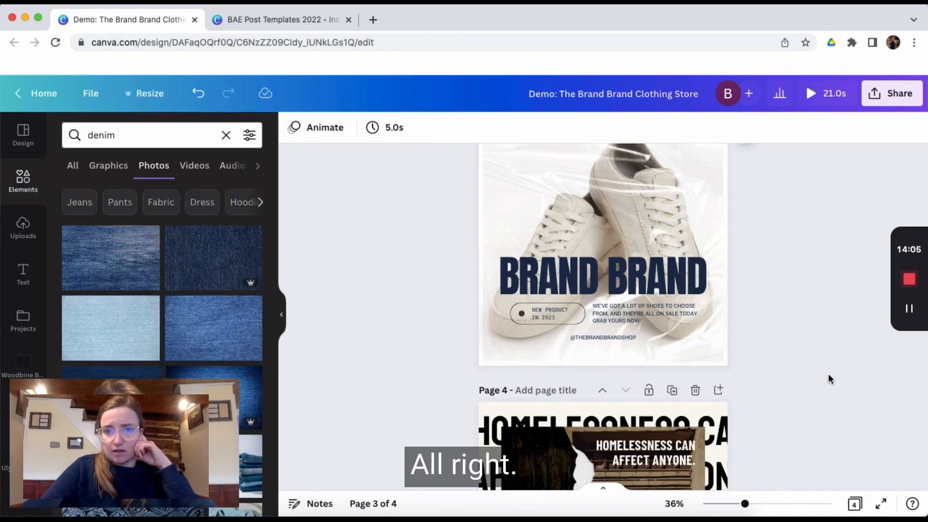
Set the page 4 background to the light beige document color used on page 1.
scroll(829, 378, up, 10)
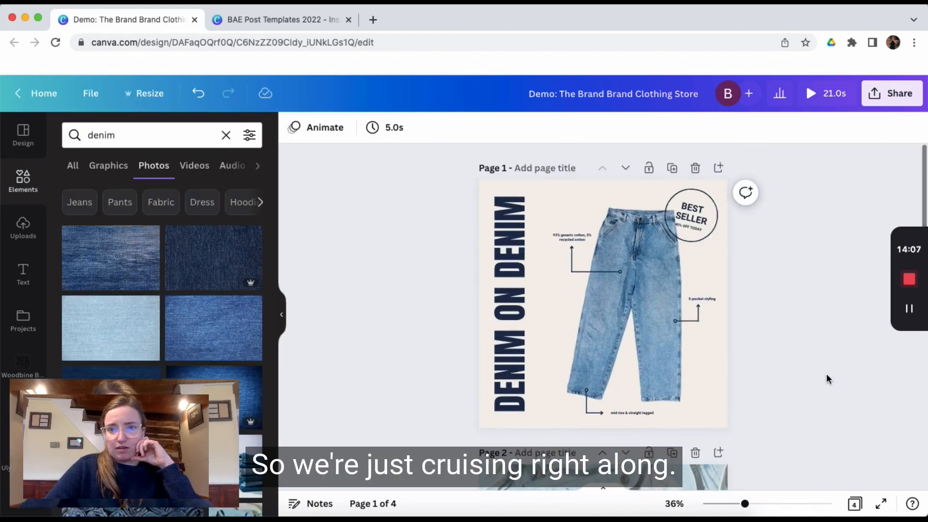
scroll(828, 380, down, 4)
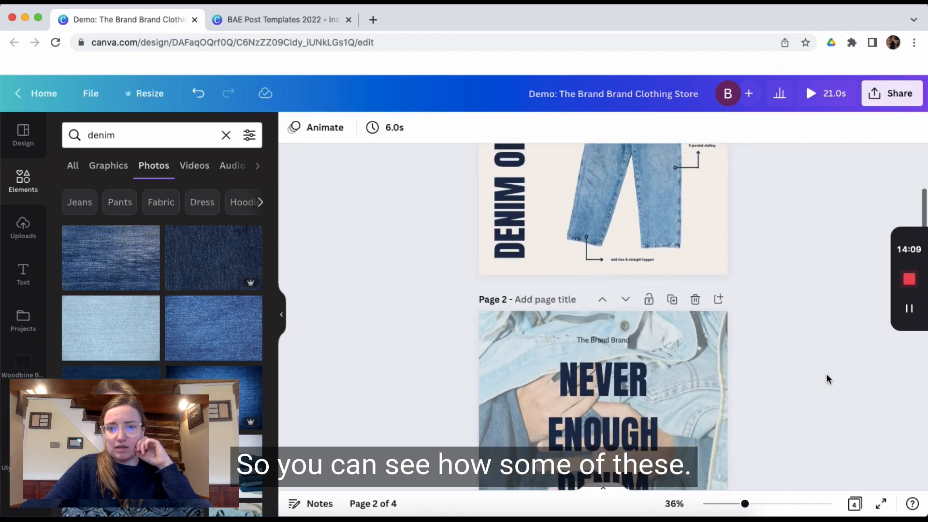
scroll(827, 378, down, 6)
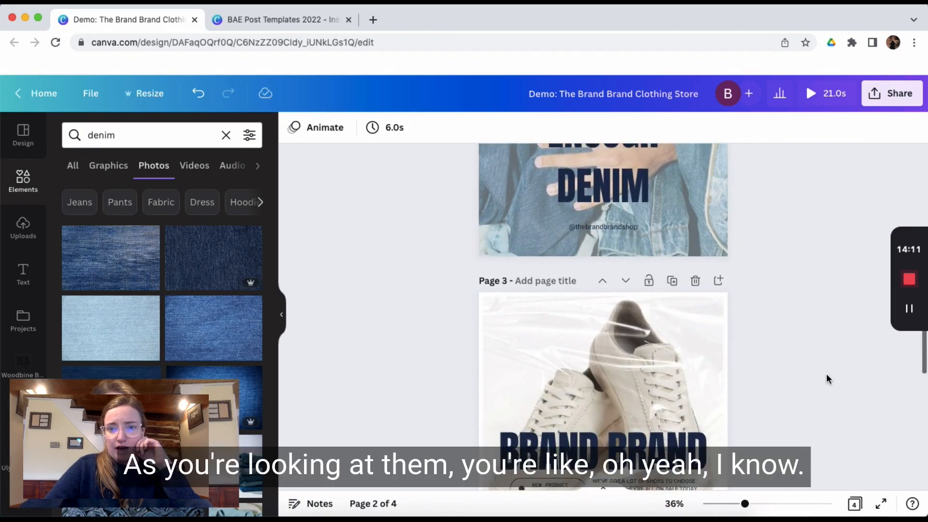
scroll(827, 378, down, 5)
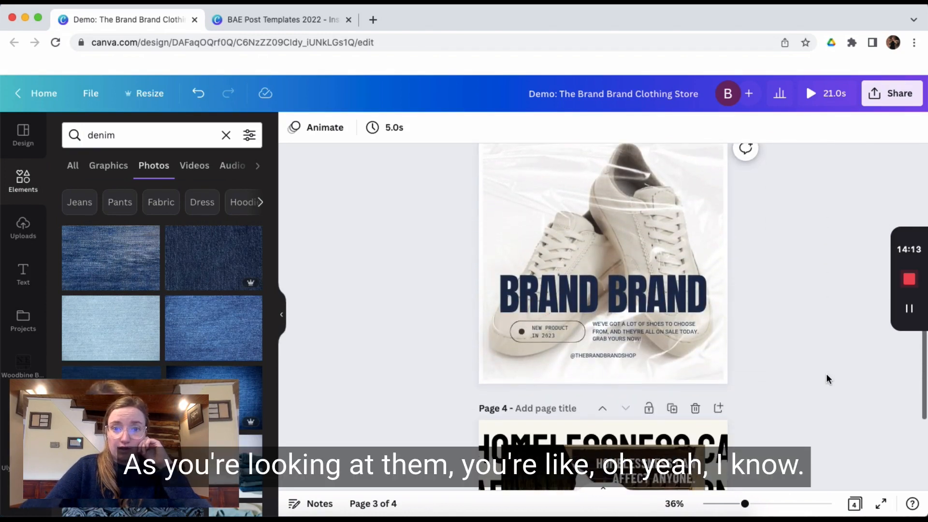
scroll(827, 378, down, 5)
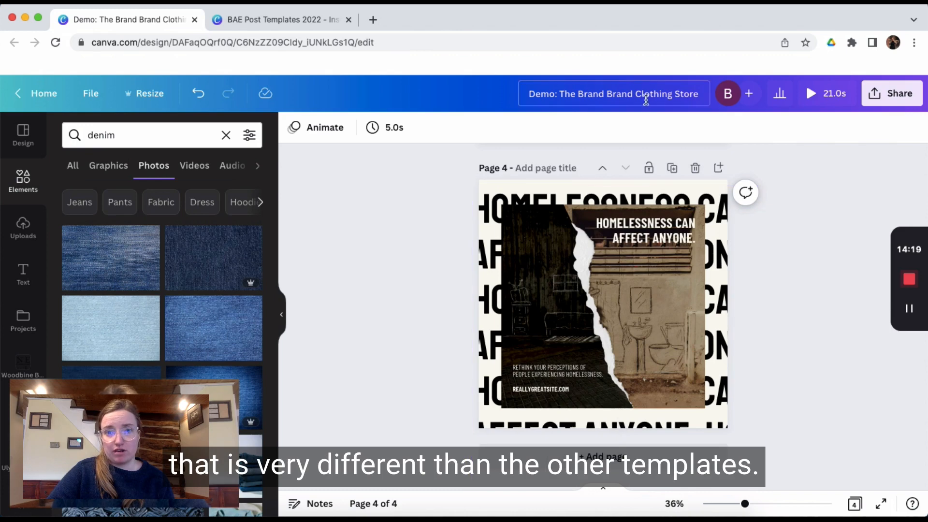
click(636, 186)
click(297, 132)
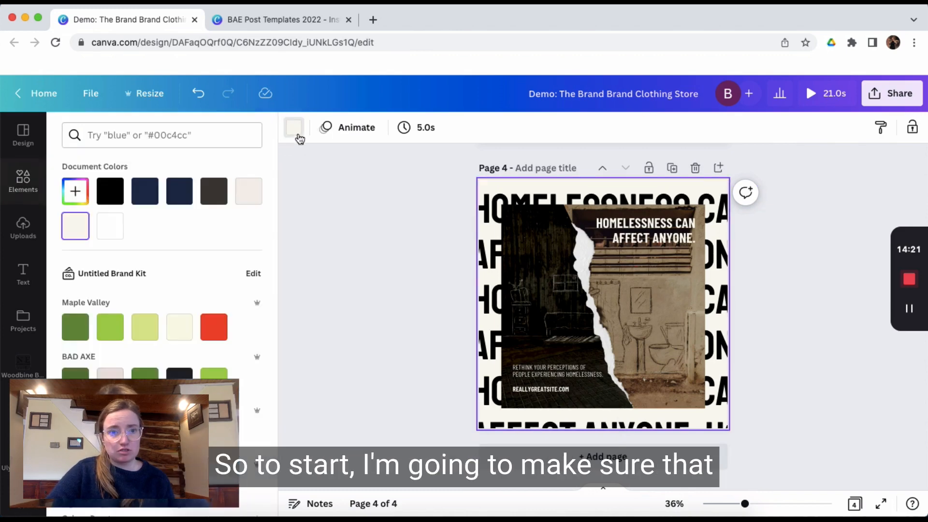
click(250, 194)
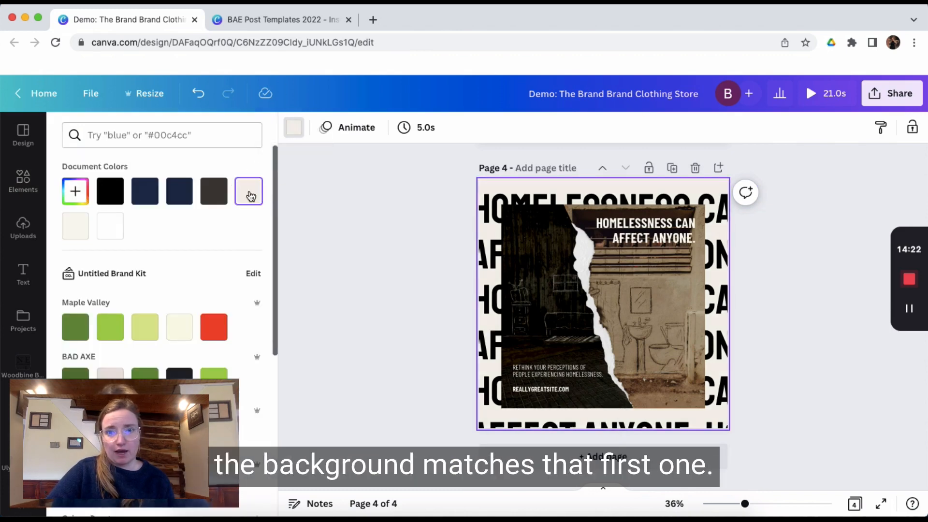
click(377, 262)
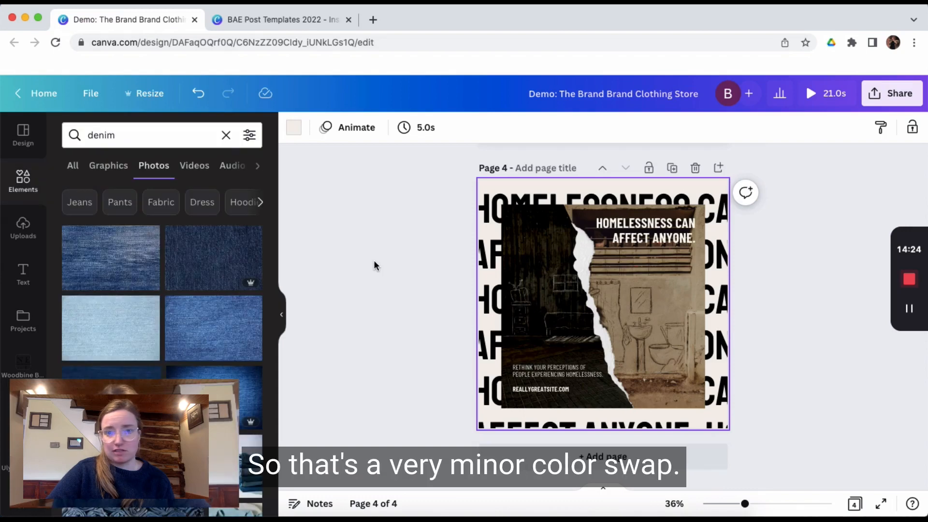
Change the large repeating background text on page 4 to the Anton font in all uppercase.
click(513, 198)
click(337, 134)
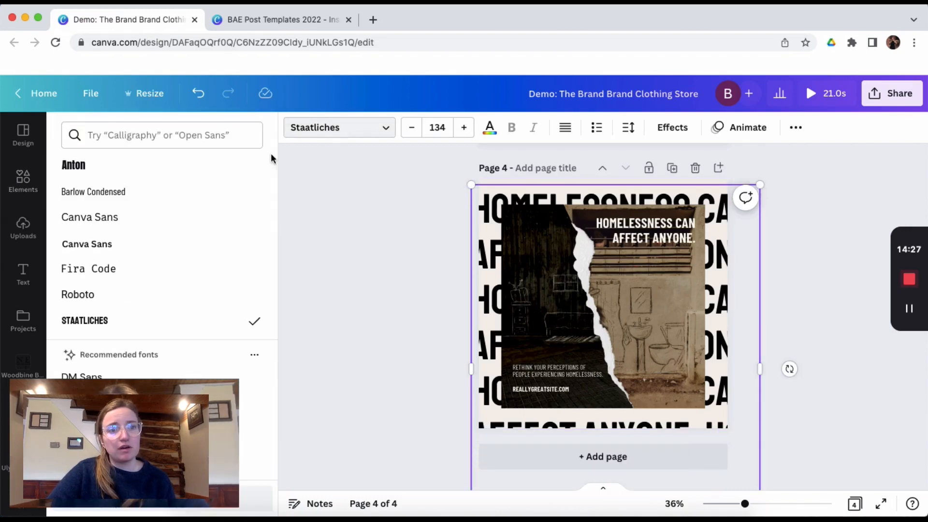
click(173, 168)
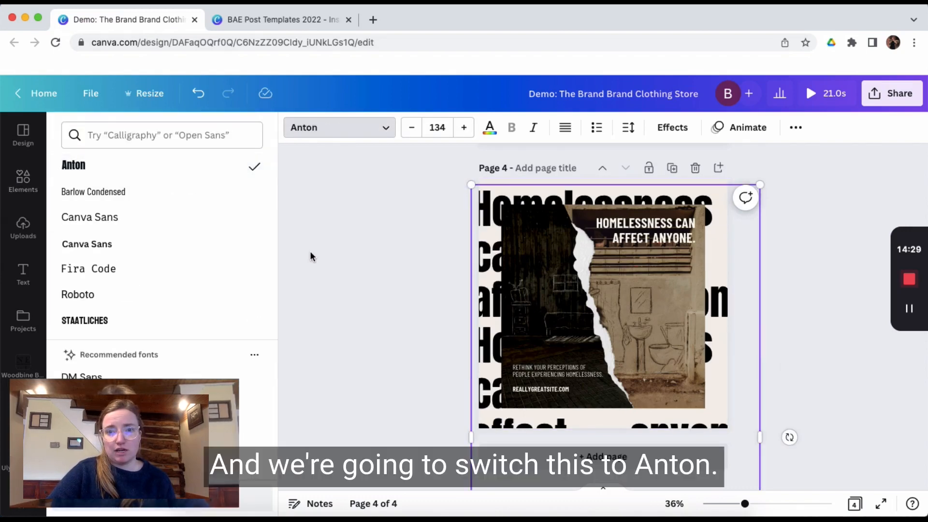
click(797, 128)
click(619, 160)
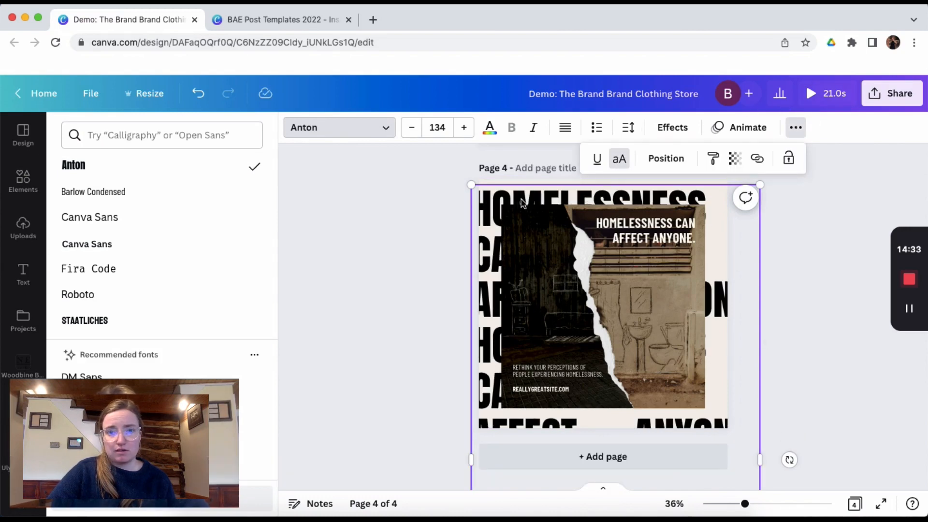
Replace all of the repeating background text on page 4 with "THE BRAND BRAND".
triple_click(481, 197)
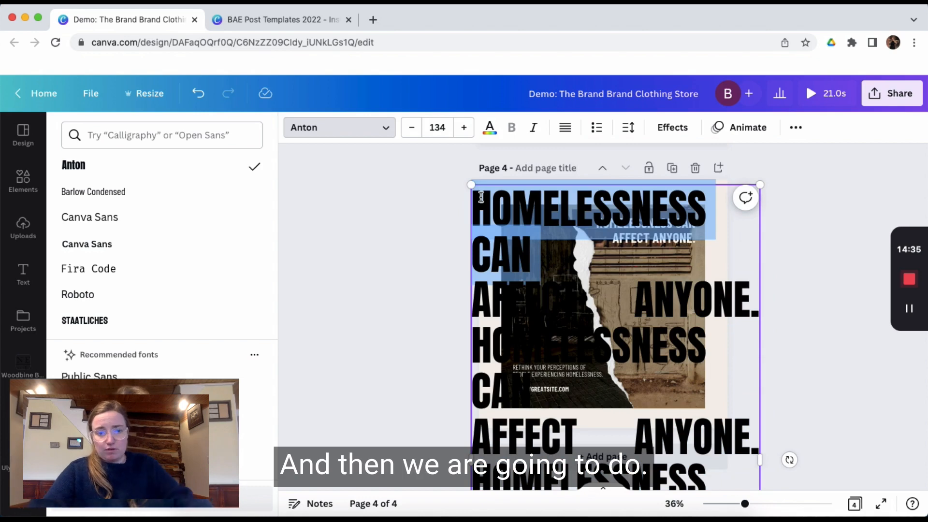
key(ctrl+a)
key(BackSpace)
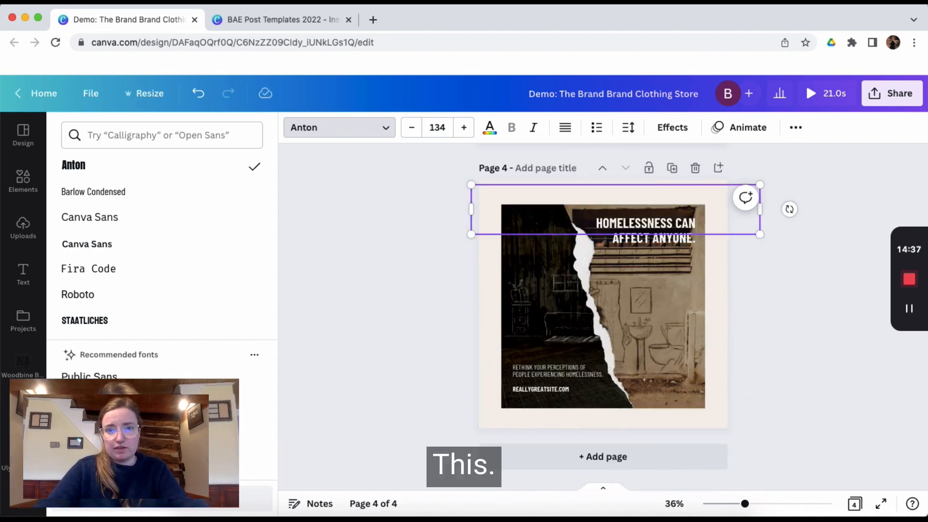
text(THE)
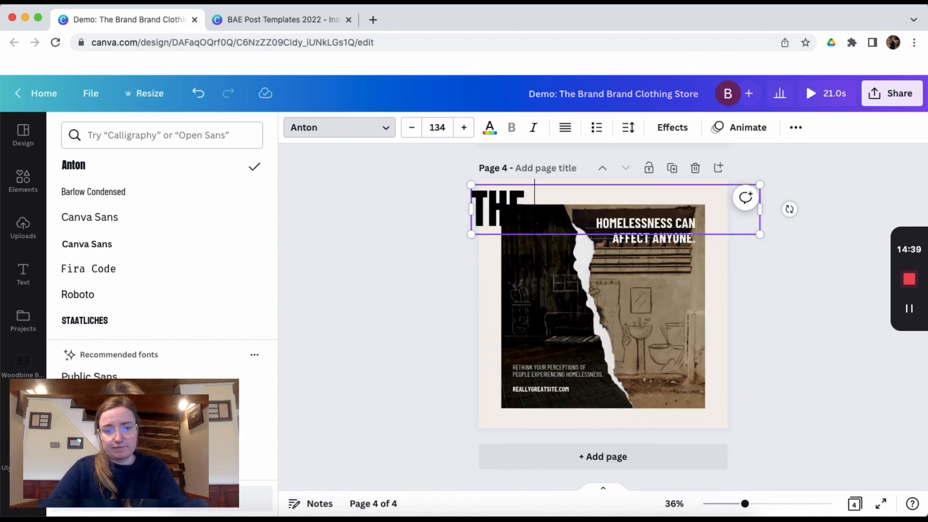
text( BRAND BRAN)
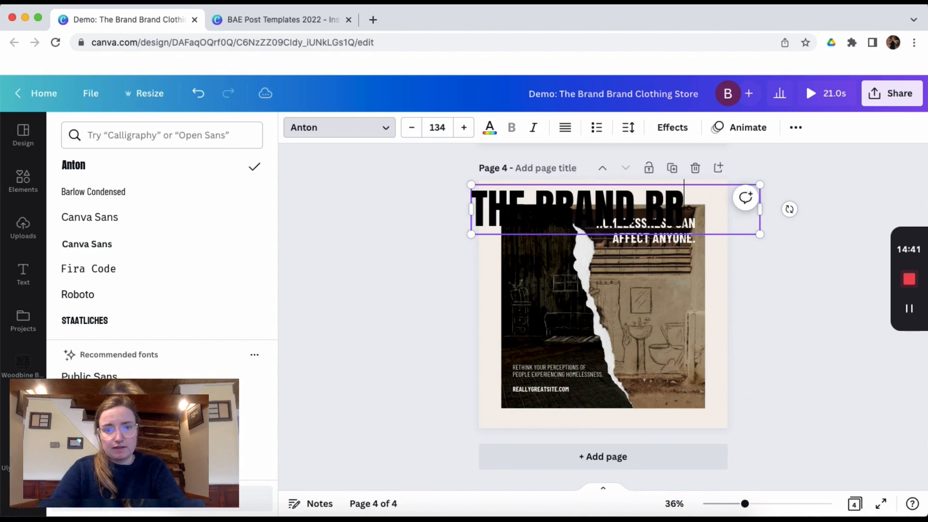
text(D)
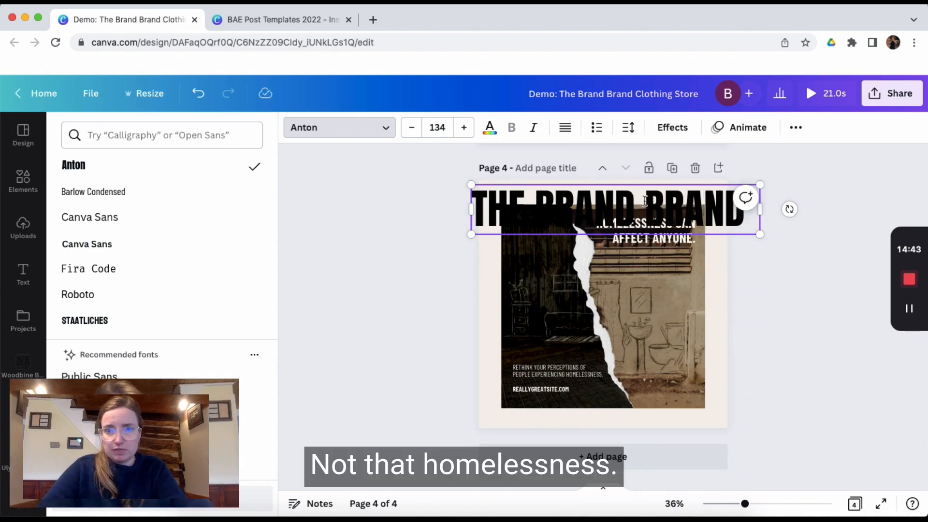
Repeat the "THE BRAND BRAND" background text on page 4 until it fills six stacked lines.
key(super+a)
key(super+c)
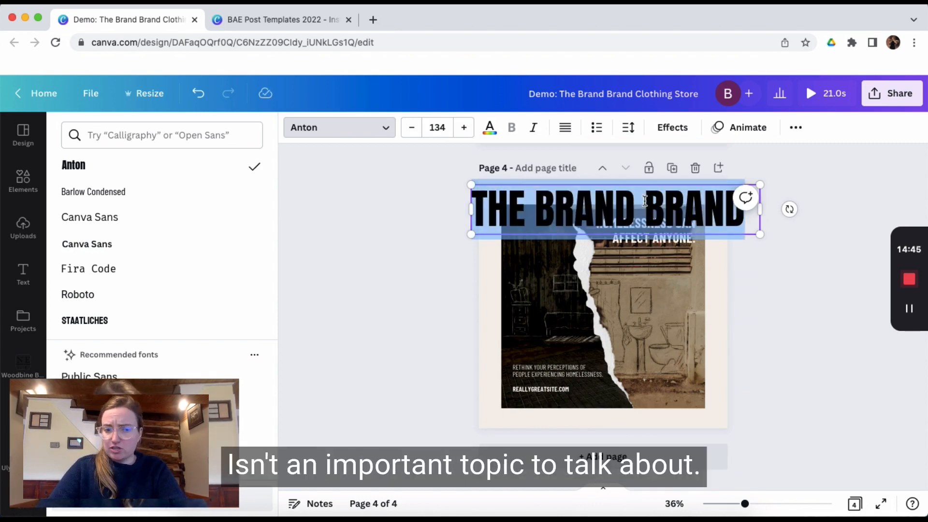
key(Right)
key(Return)
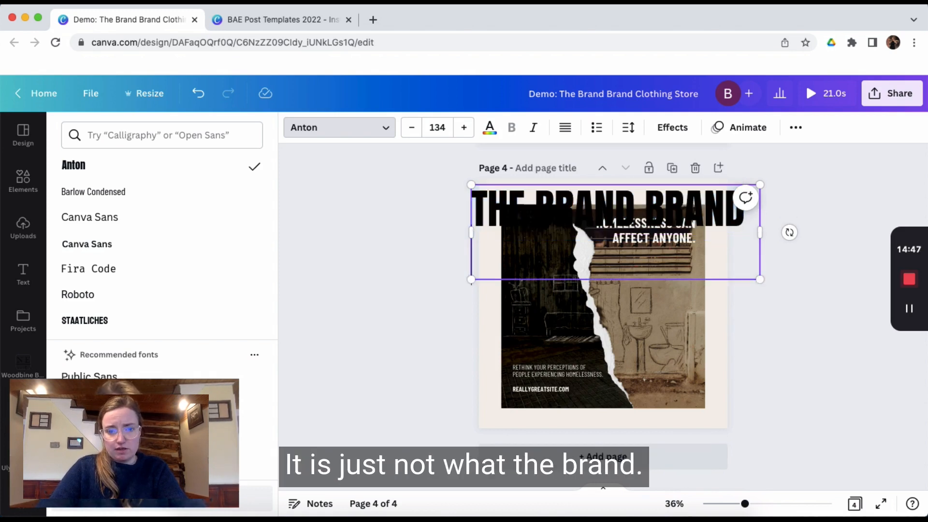
key(super+v)
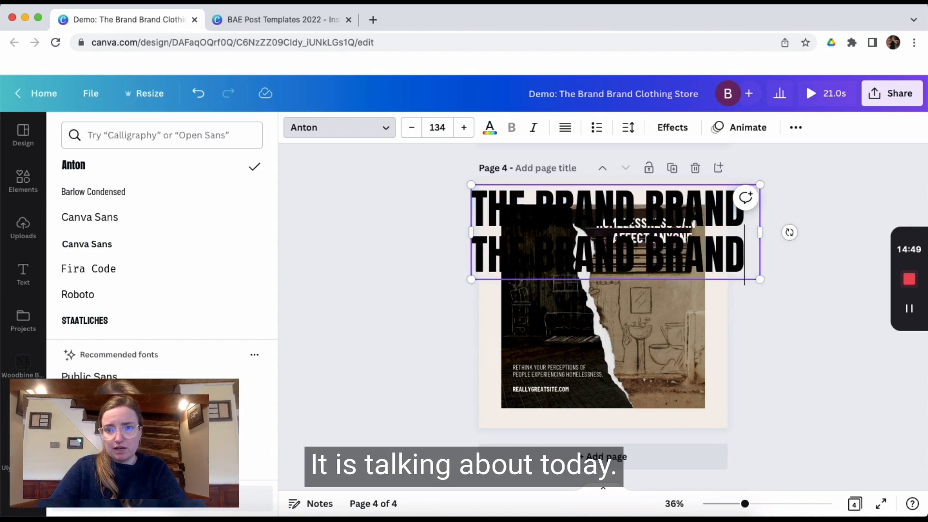
key(Return)
key(super+v)
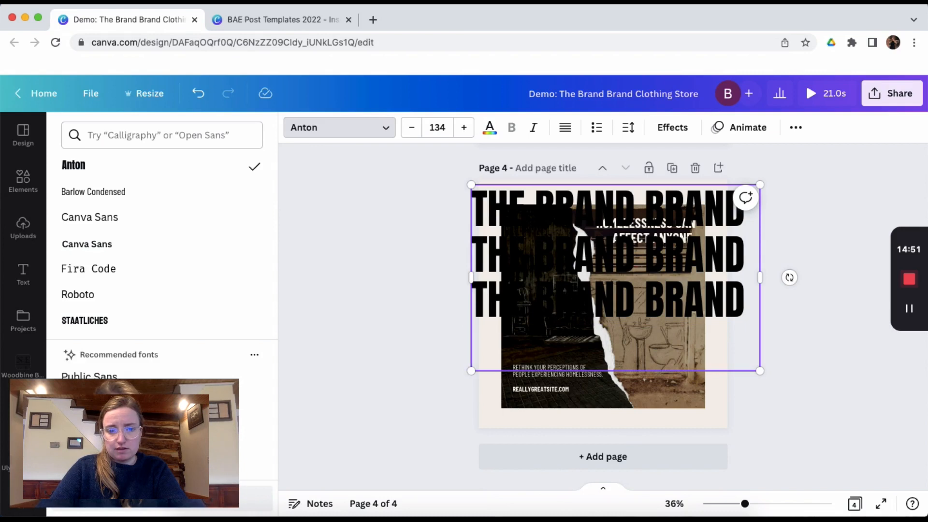
key(super+v)
key(Return)
key(super+v)
key(Return)
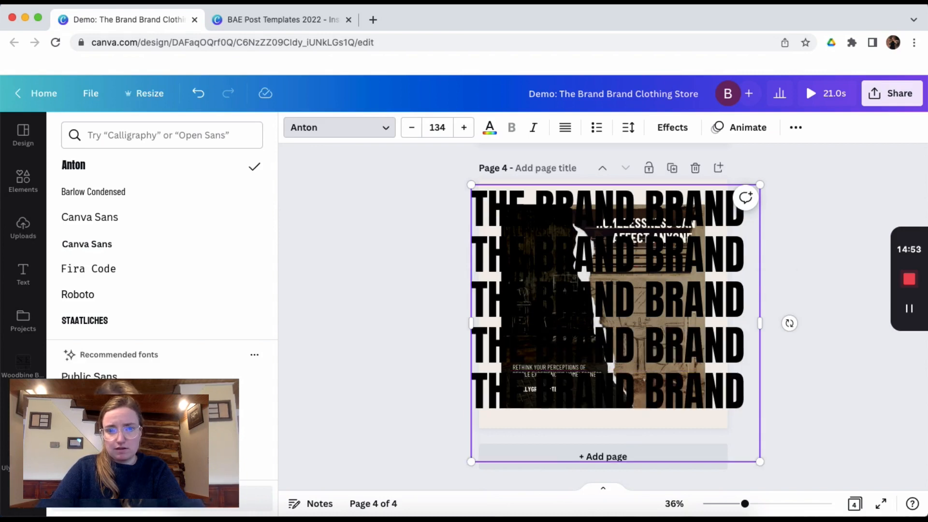
key(super+v)
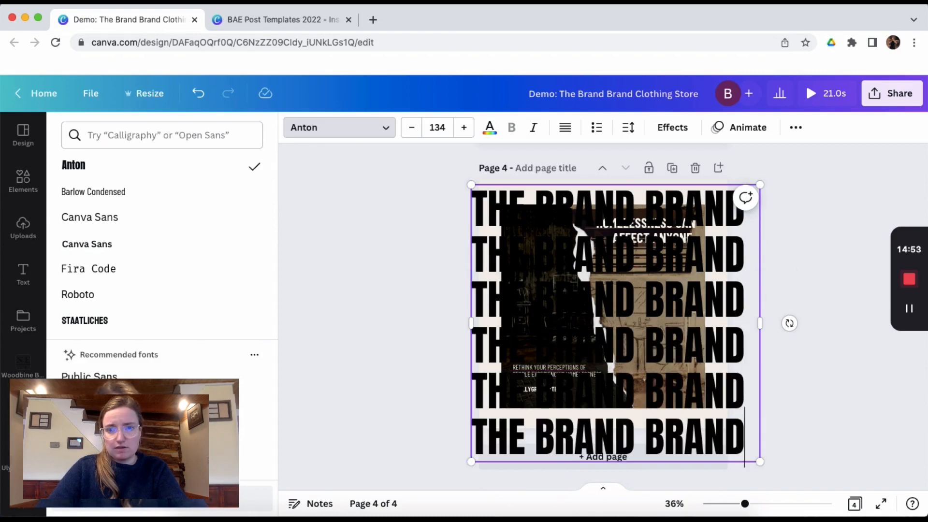
Recolor the repeating background text on page 4 with the navy blue document color.
click(490, 128)
click(148, 191)
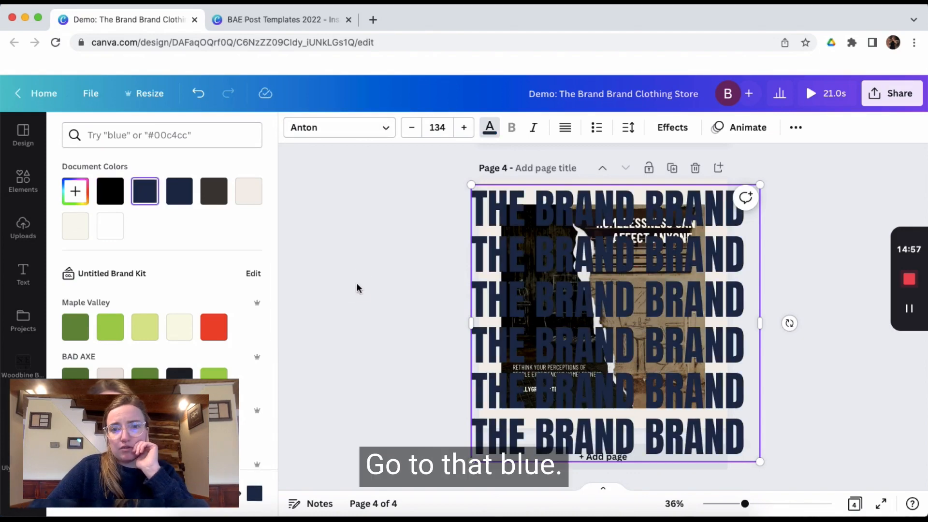
click(358, 288)
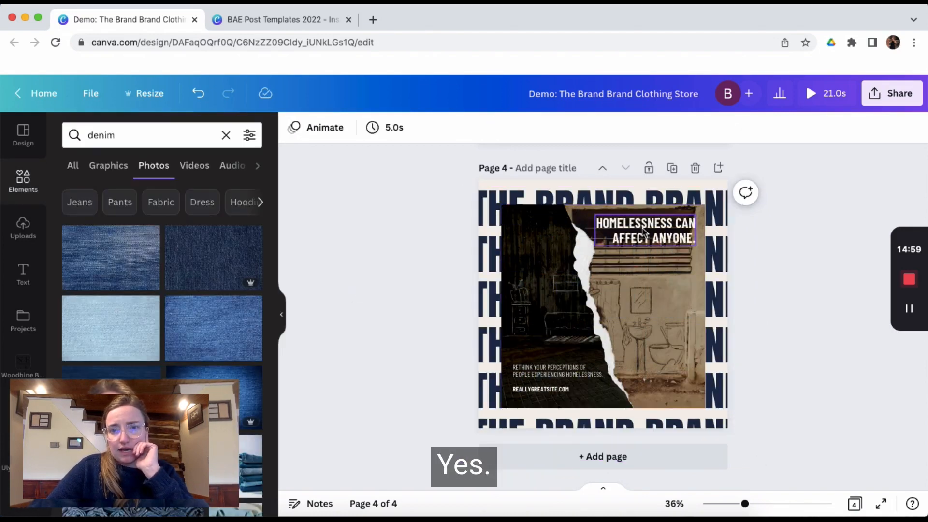
Delete the photo of the sketched bathroom from the right half of the torn-paper frame on page 4.
click(614, 319)
key(Delete)
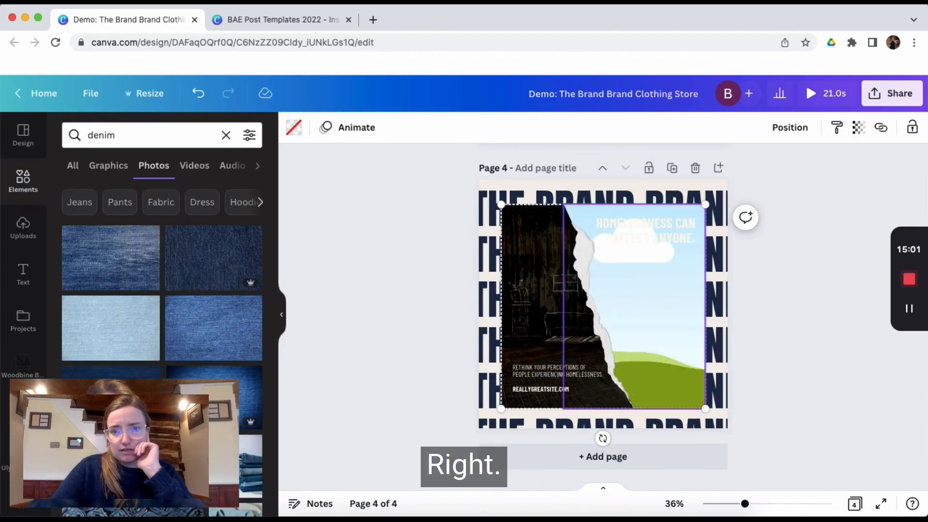
click(531, 303)
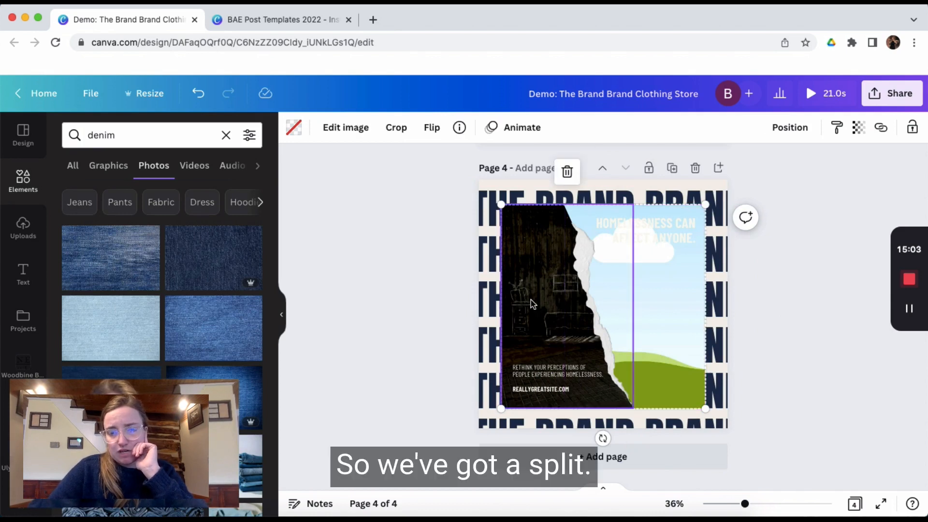
Change the page 4 headline to the Anton font and widen its text box so it fits on two lines.
click(685, 223)
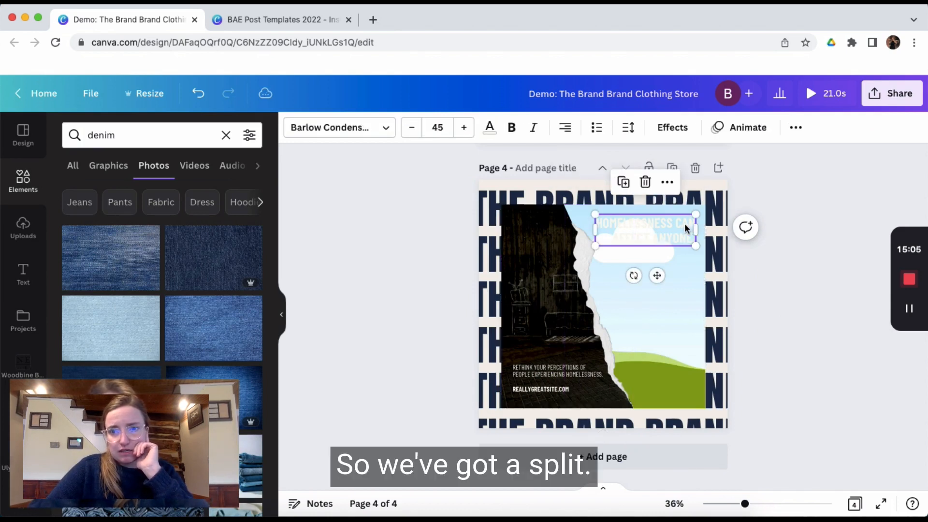
click(341, 139)
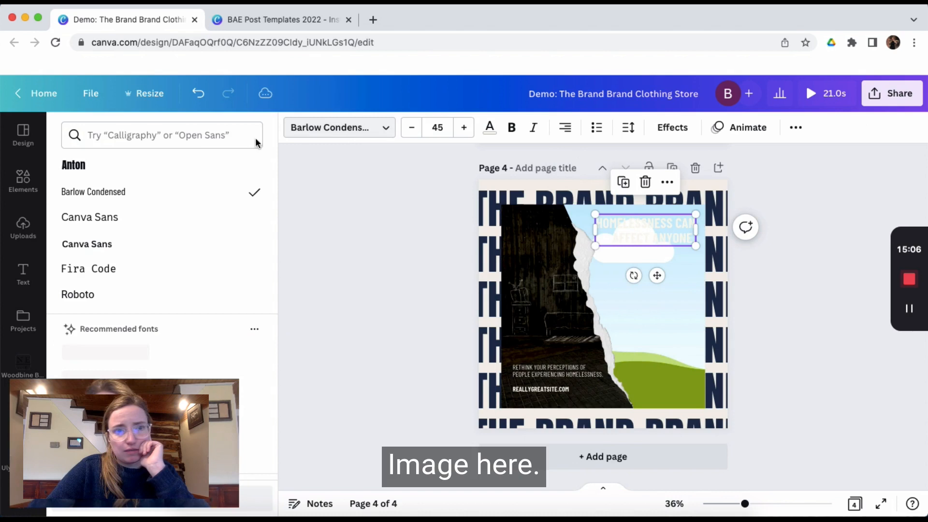
click(132, 166)
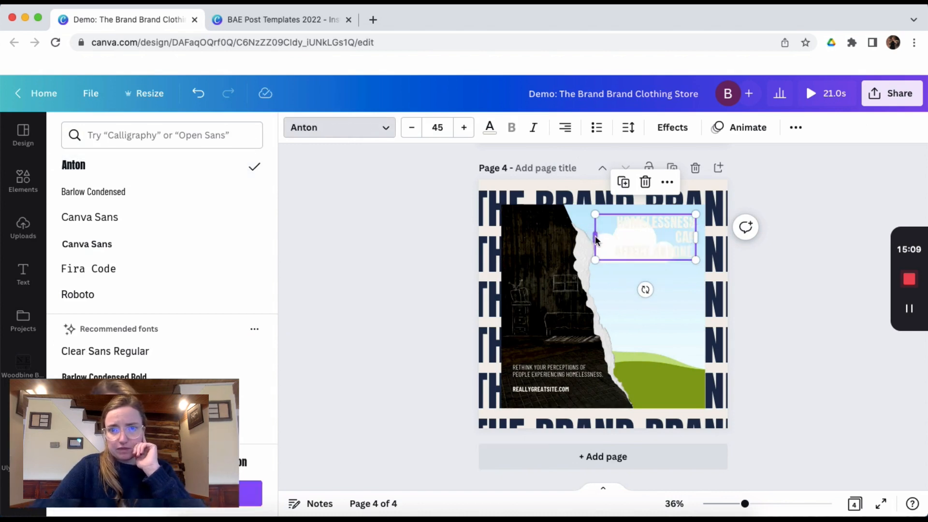
drag(596, 240, 579, 238)
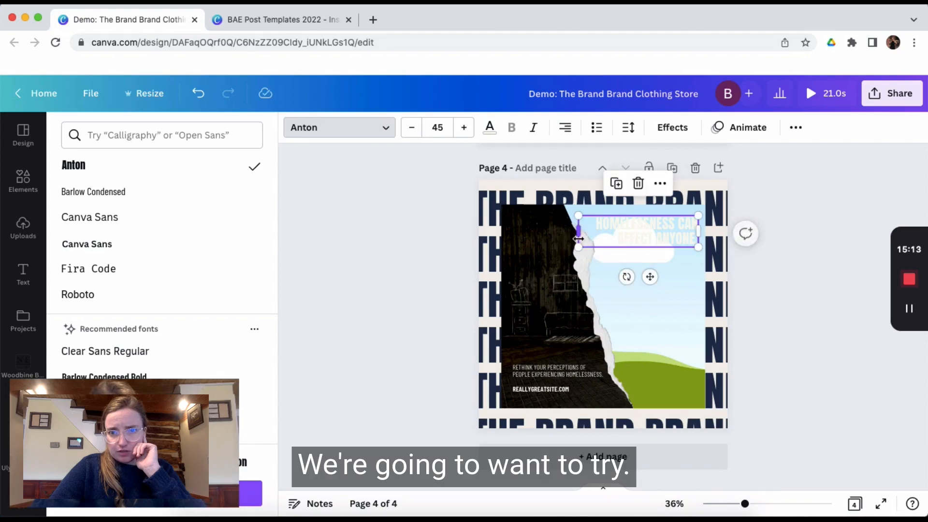
Replace the dark photo in the left half of page 4's torn frame with the dark blue denim texture.
click(570, 280)
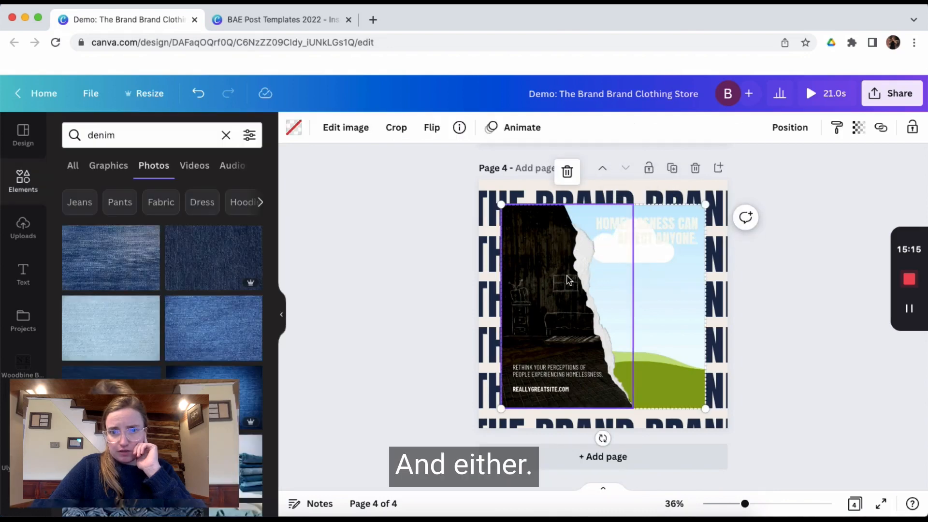
key(Delete)
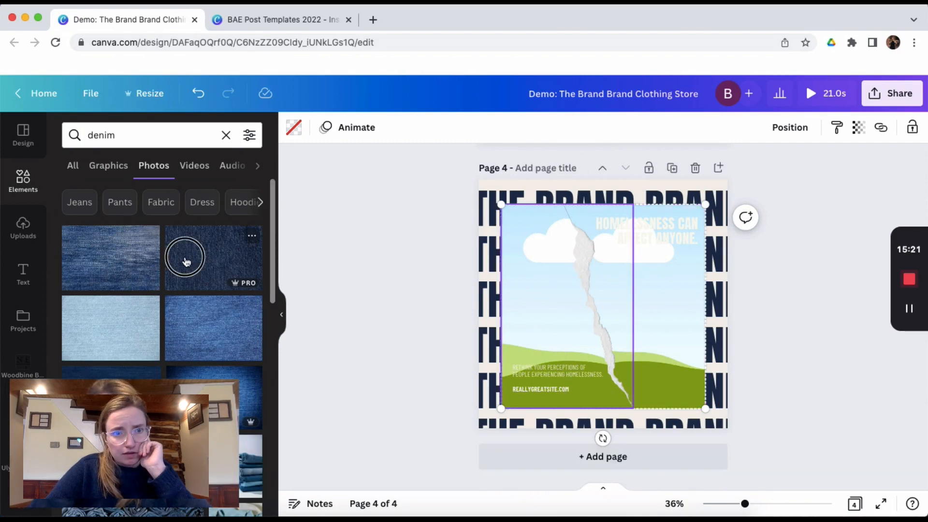
drag(187, 259, 574, 299)
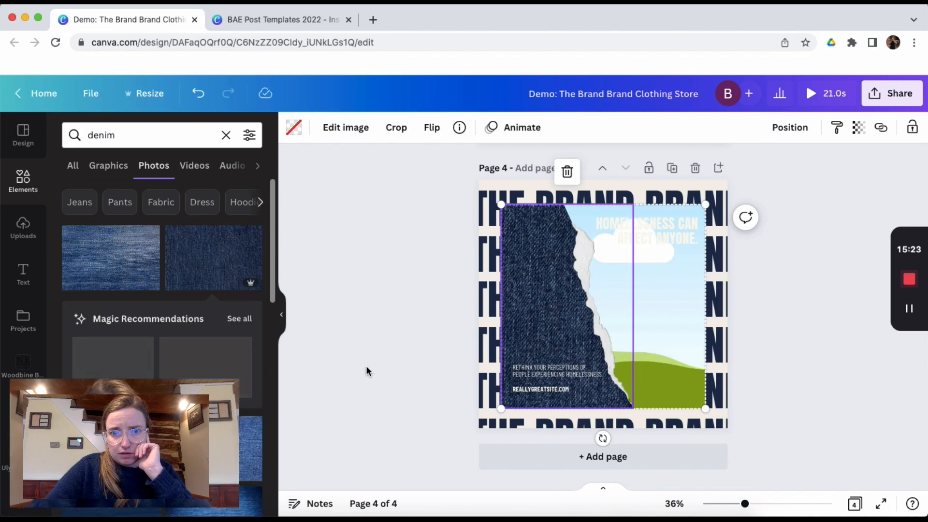
click(366, 366)
Search the photos for "sneaker laces" and fill the right half of the torn frame with the white sneakers photo.
double_click(150, 135)
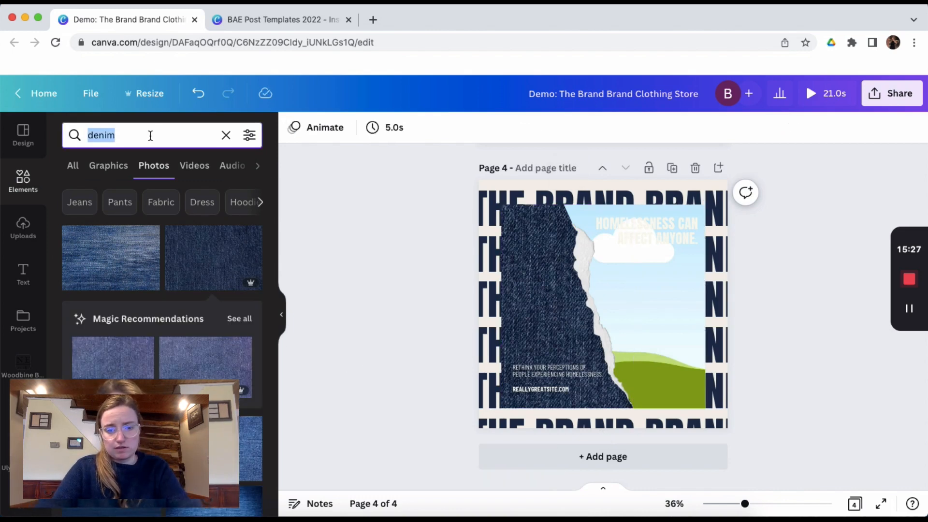
text(sneaker lace)
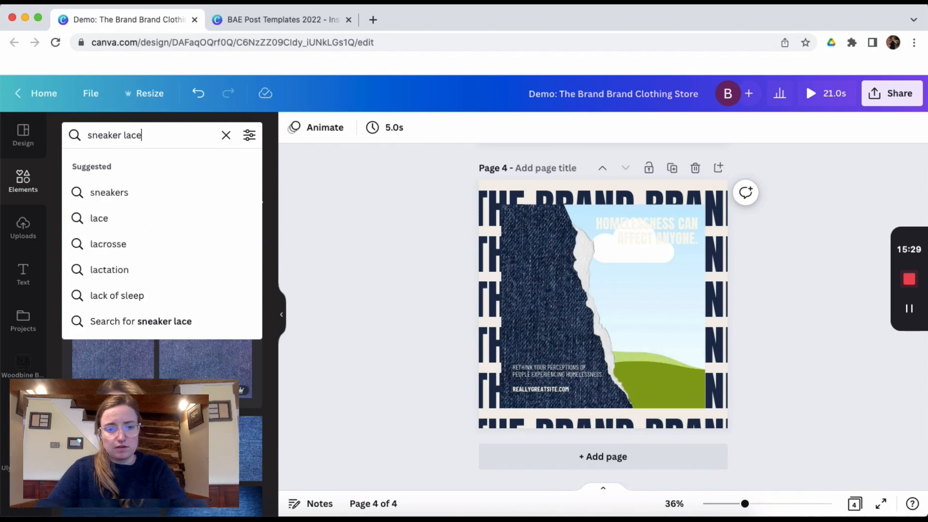
text(s)
key(Return)
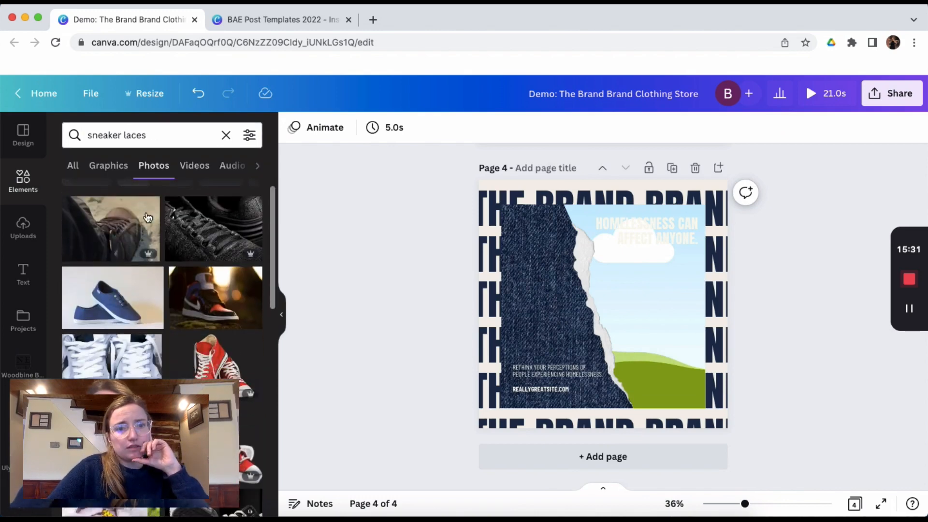
scroll(147, 218, down, 10)
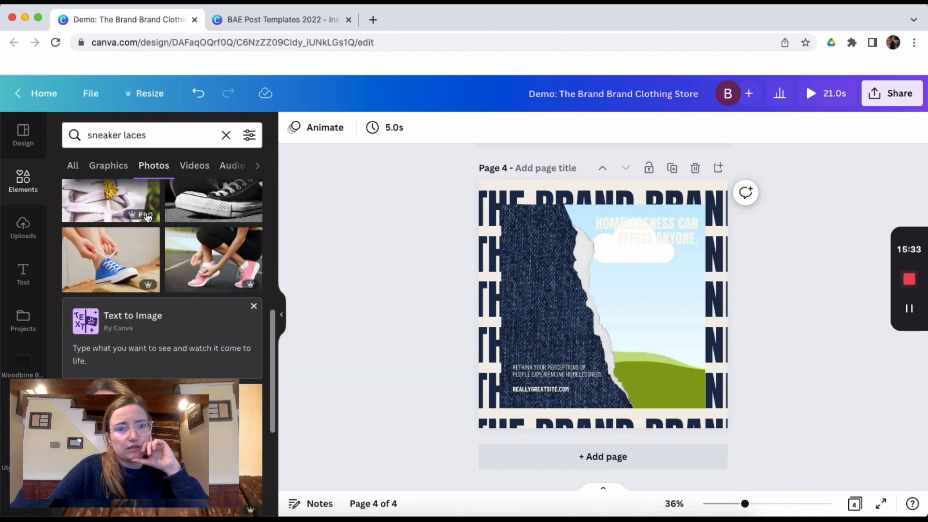
scroll(147, 217, down, 10)
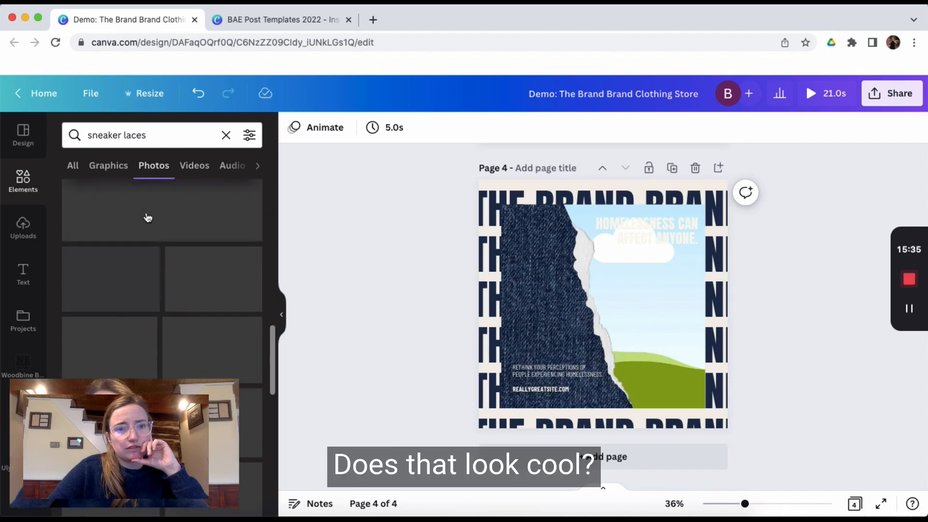
scroll(148, 218, down, 5)
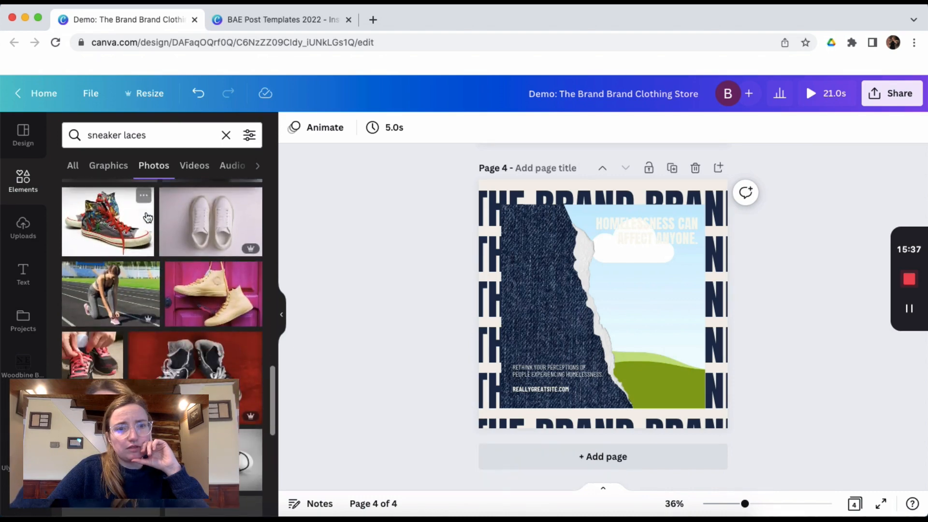
scroll(148, 218, down, 3)
scroll(232, 258, up, 4)
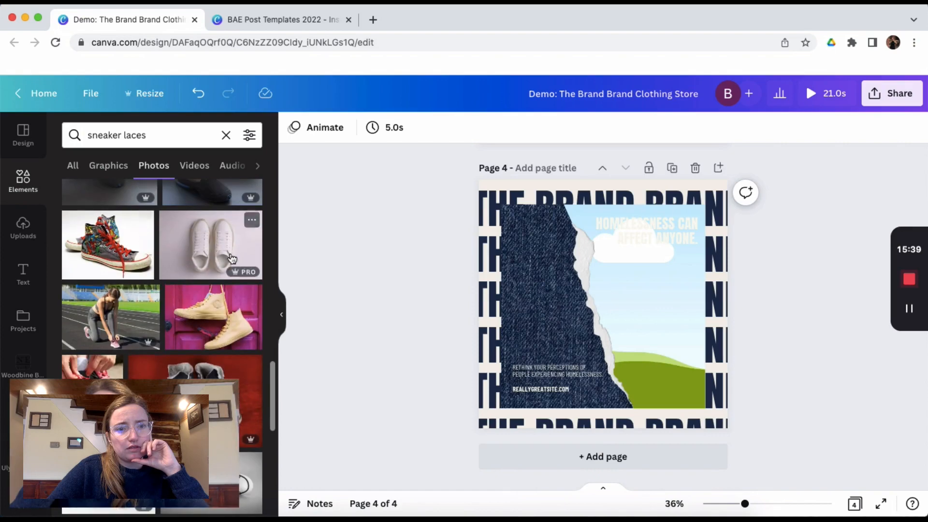
drag(223, 248, 663, 298)
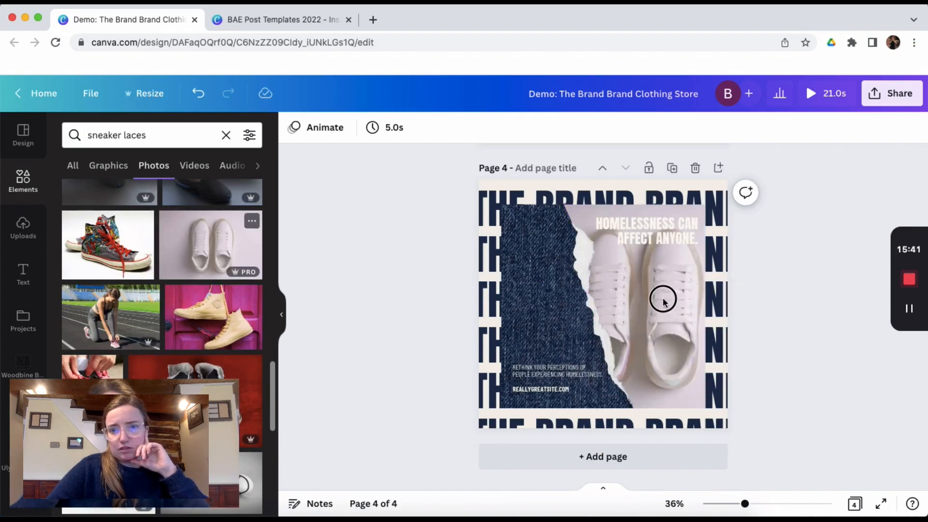
Enlarge and reposition the sneakers photo within its frame so a single laced shoe fills the right half.
double_click(663, 299)
drag(480, 204, 149, 114)
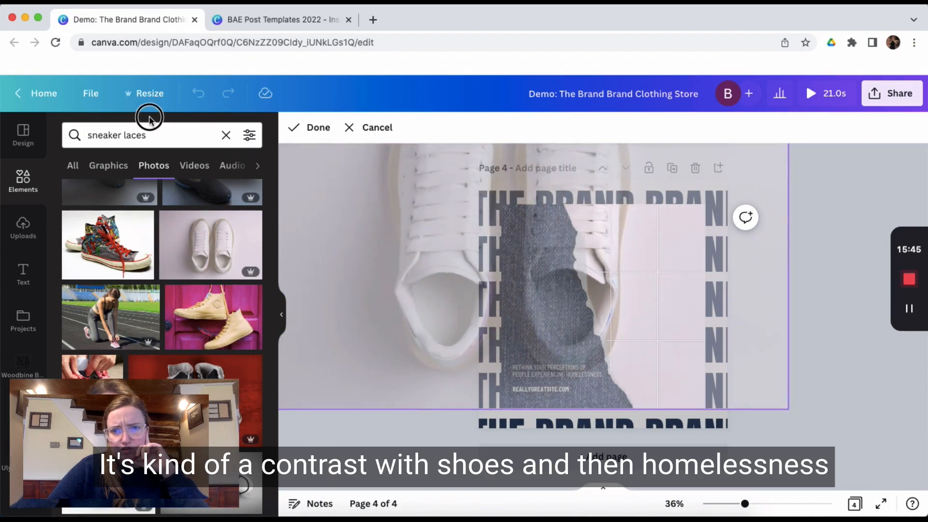
drag(654, 305, 674, 355)
key(Return)
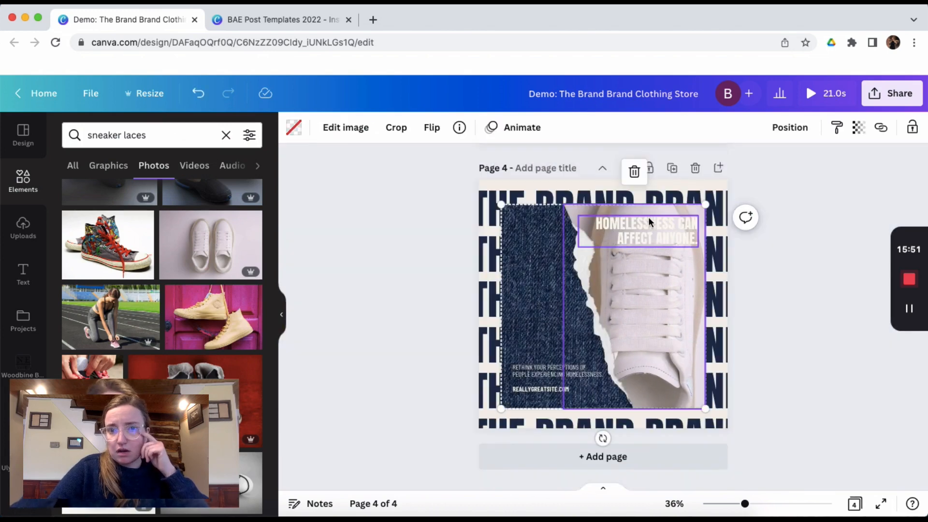
Replace the page 4 headline about homelessness with "GET THET FRESH DRIP.".
double_click(649, 218)
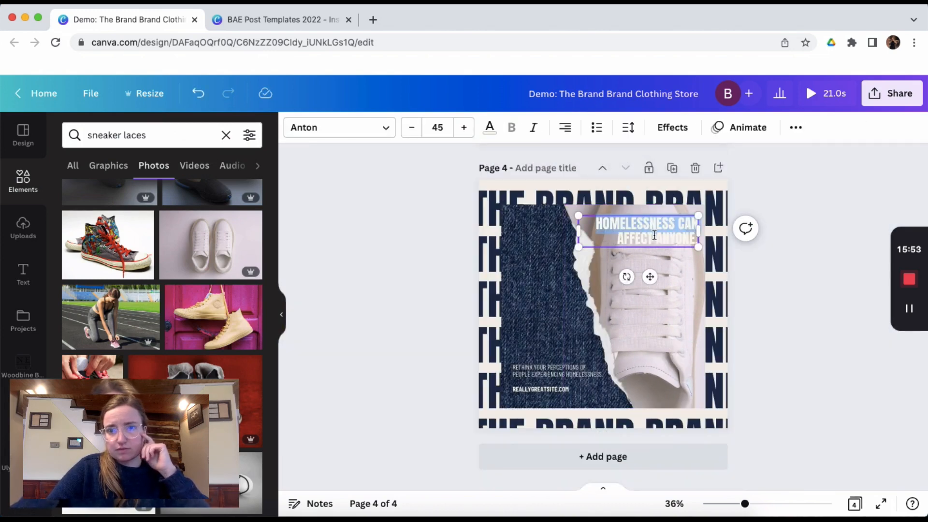
triple_click(655, 236)
key(BackSpace)
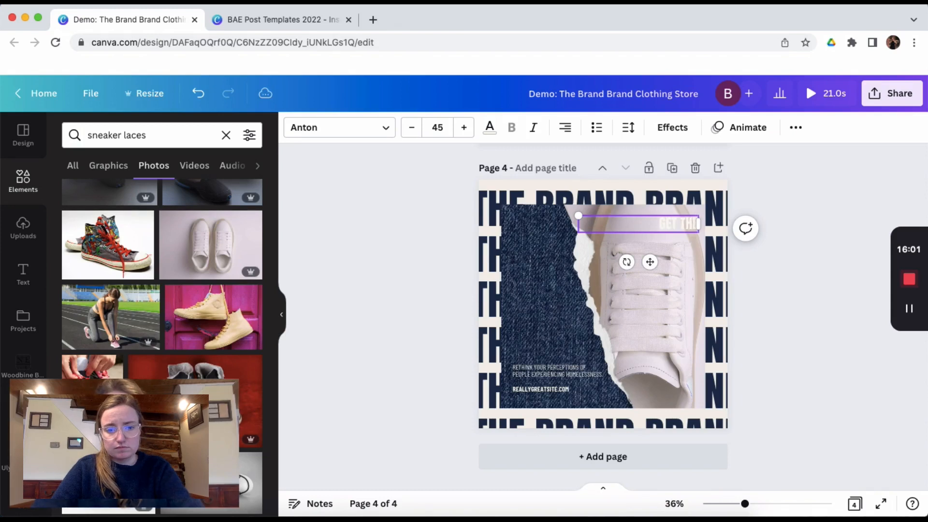
text(ESH DRI)
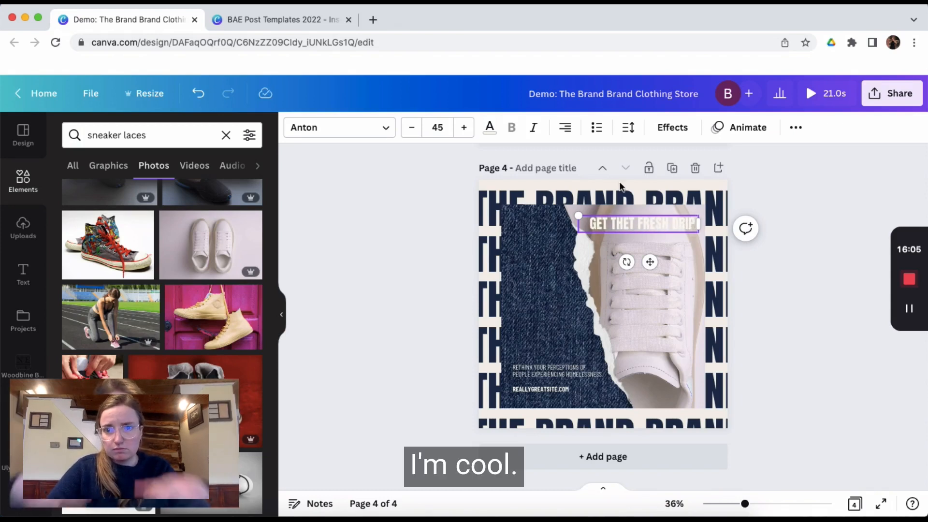
text(P)
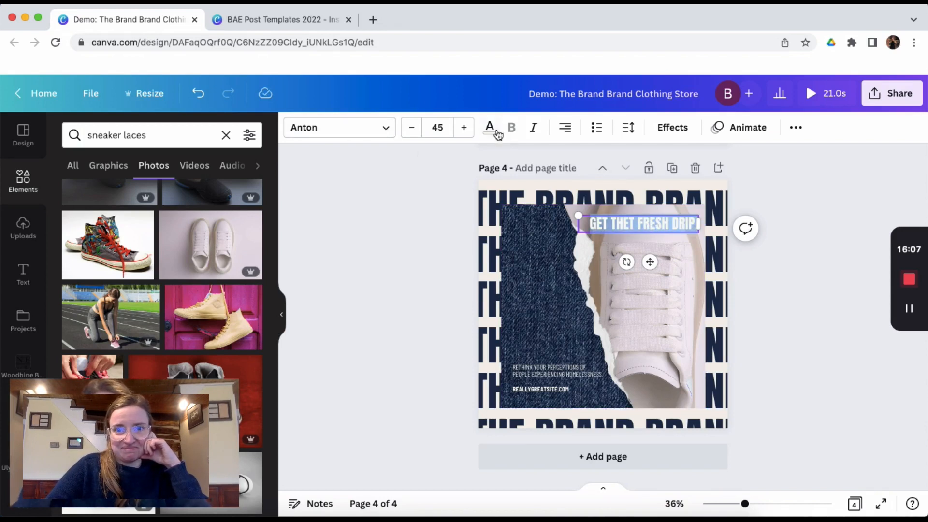
Recolor the page 4 headline with the navy blue document color and show all pages in the grid overview.
click(490, 128)
click(144, 191)
click(376, 309)
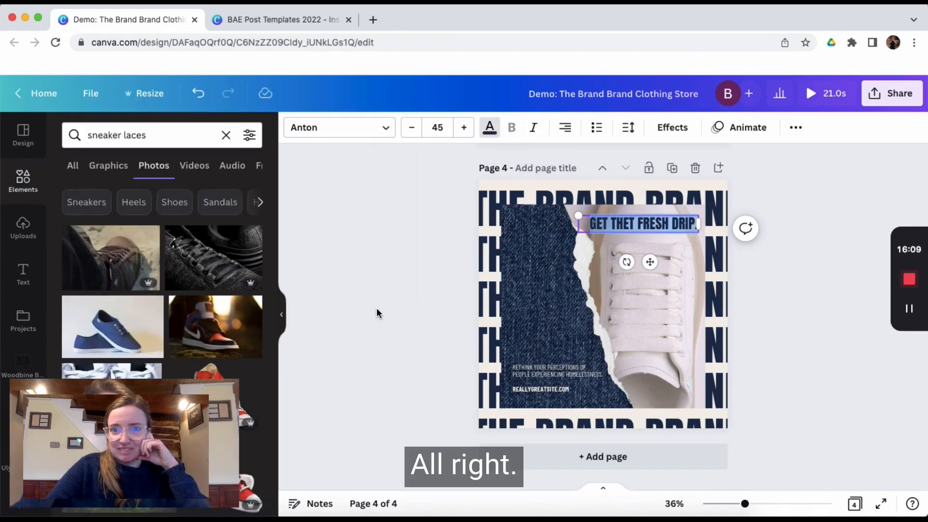
click(376, 309)
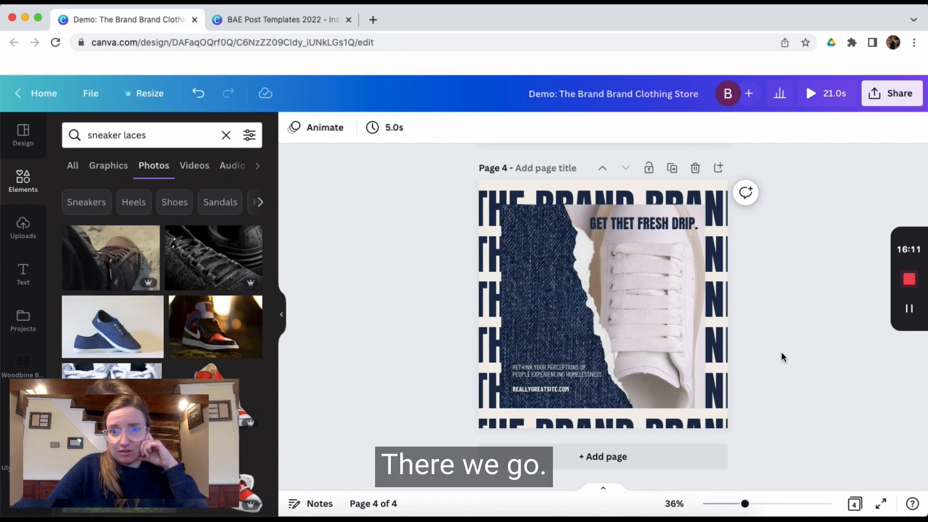
click(856, 504)
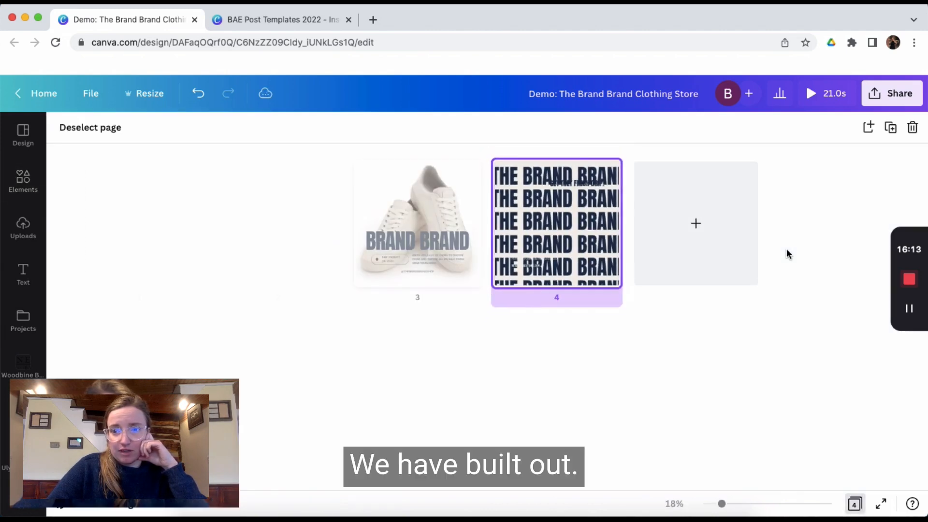
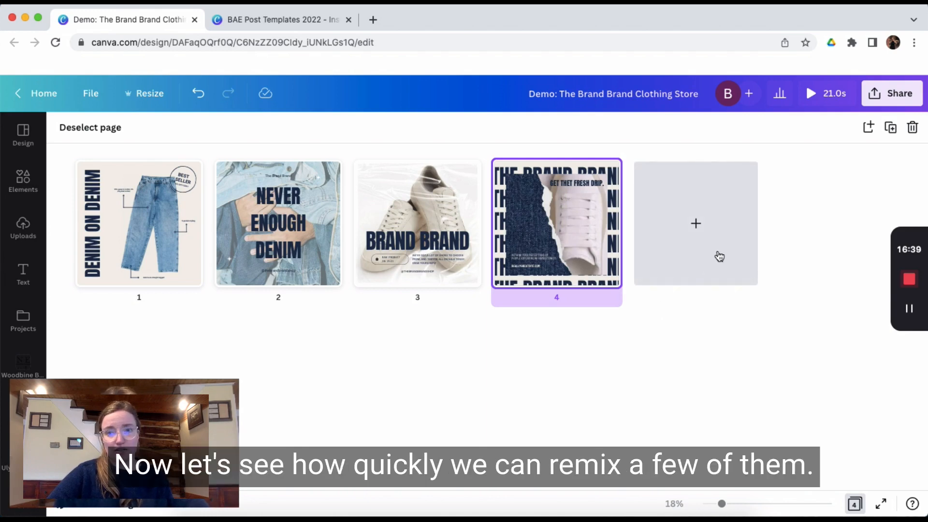
Duplicate the page 2 "NEVER ENOUGH DENIM" post and move the copy to the end as page 5.
click(859, 505)
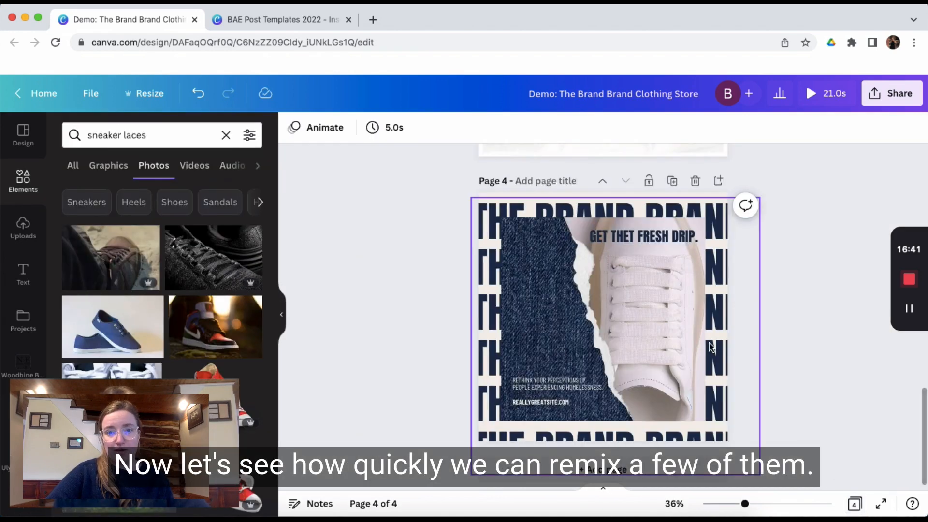
scroll(709, 347, up, 5)
scroll(710, 342, up, 5)
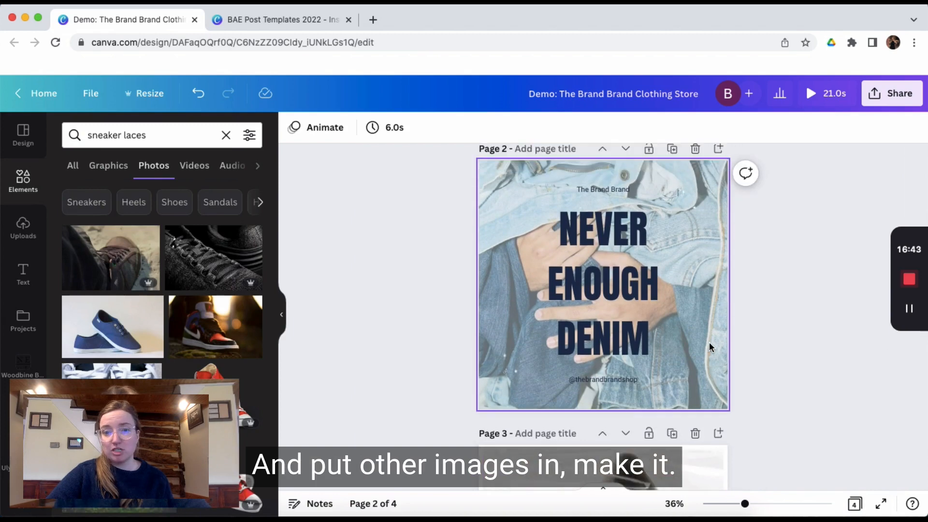
click(672, 228)
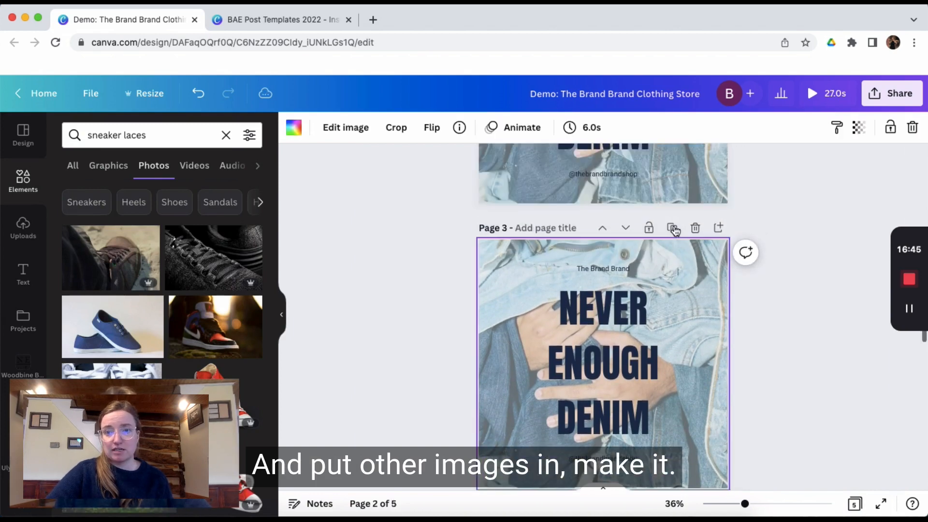
click(626, 228)
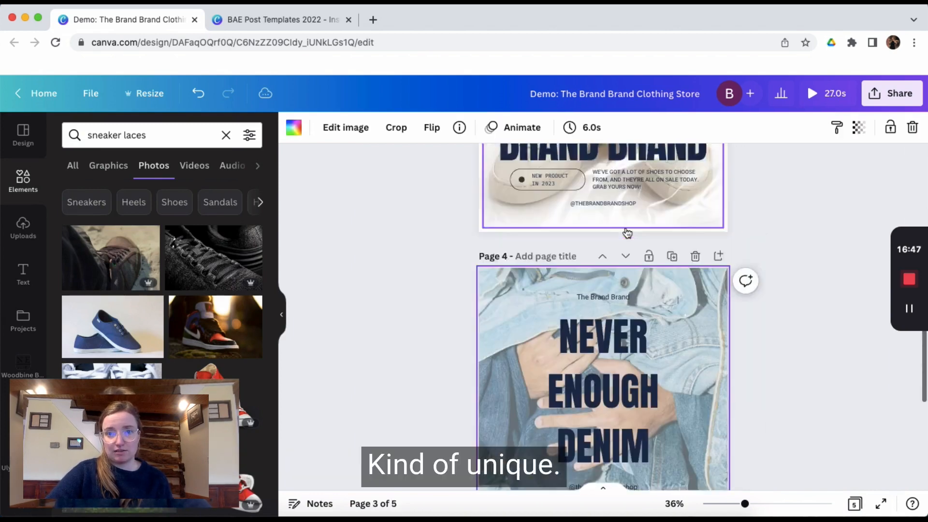
click(625, 227)
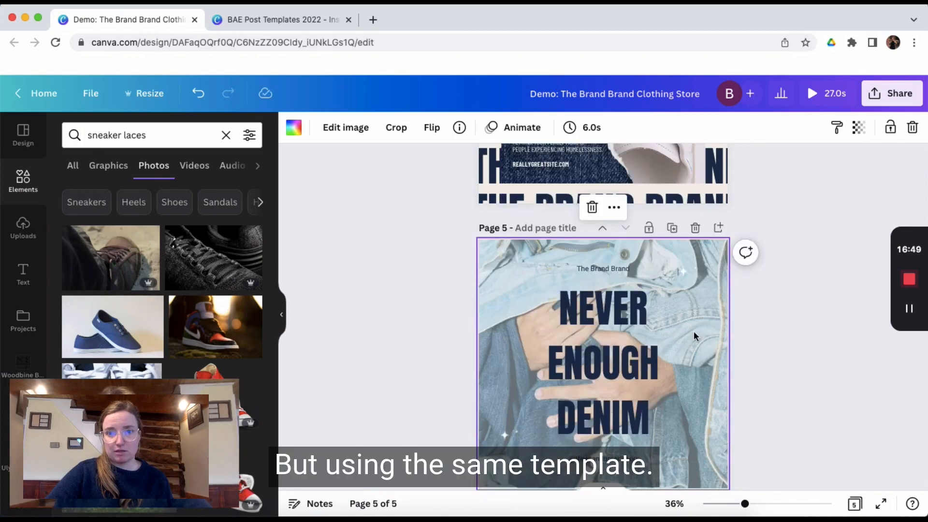
Delete the small sparkle graphics from the copied denim post on page 5.
click(683, 276)
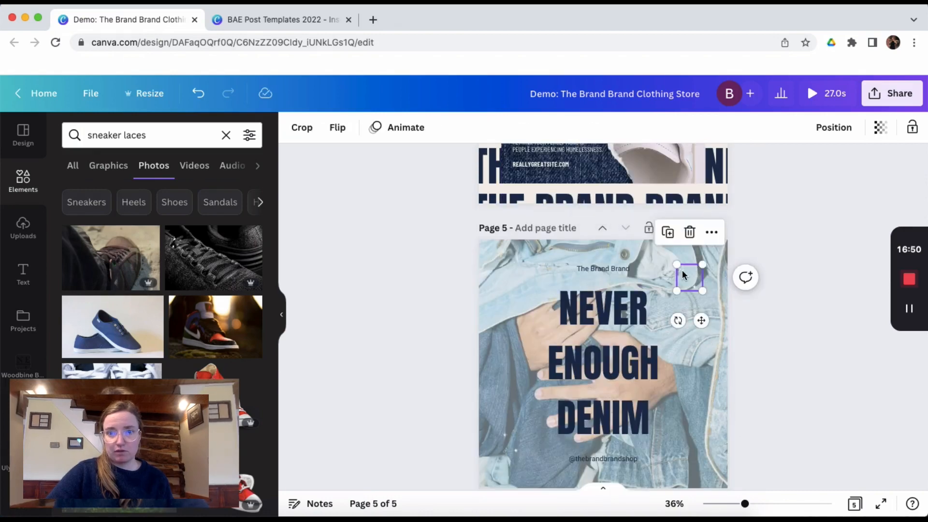
click(501, 437)
key(Delete)
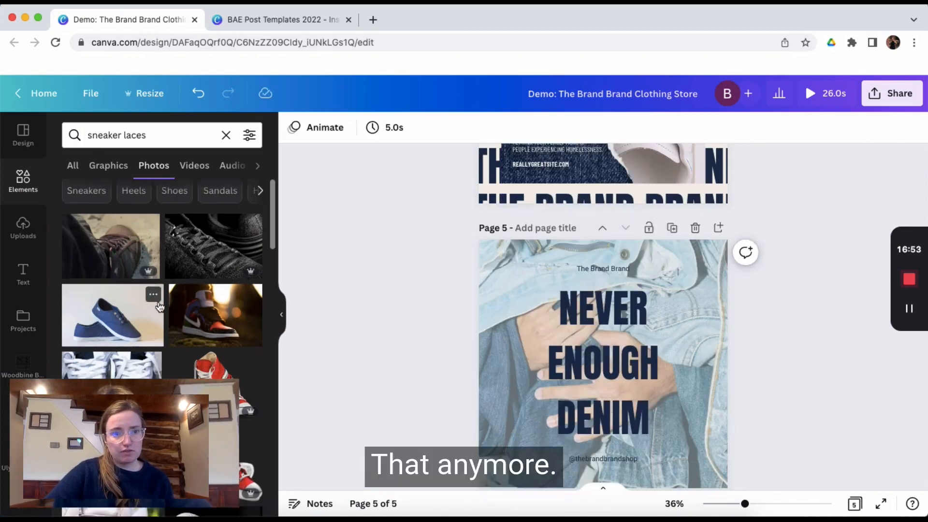
Replace the page 5 background with the photo of black sneakers with cream laces from the "sneaker laces" results.
scroll(160, 307, down, 5)
scroll(159, 308, up, 5)
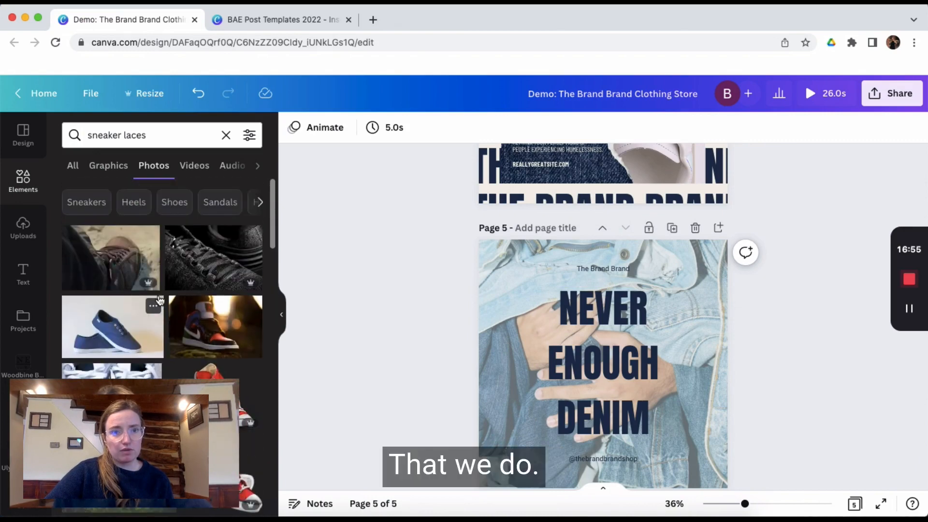
scroll(160, 307, down, 6)
scroll(161, 304, down, 10)
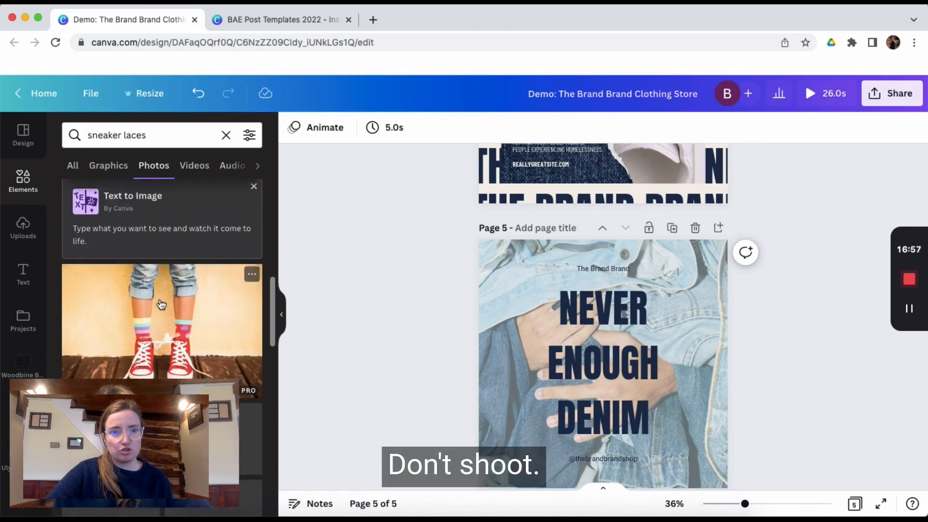
scroll(161, 304, down, 10)
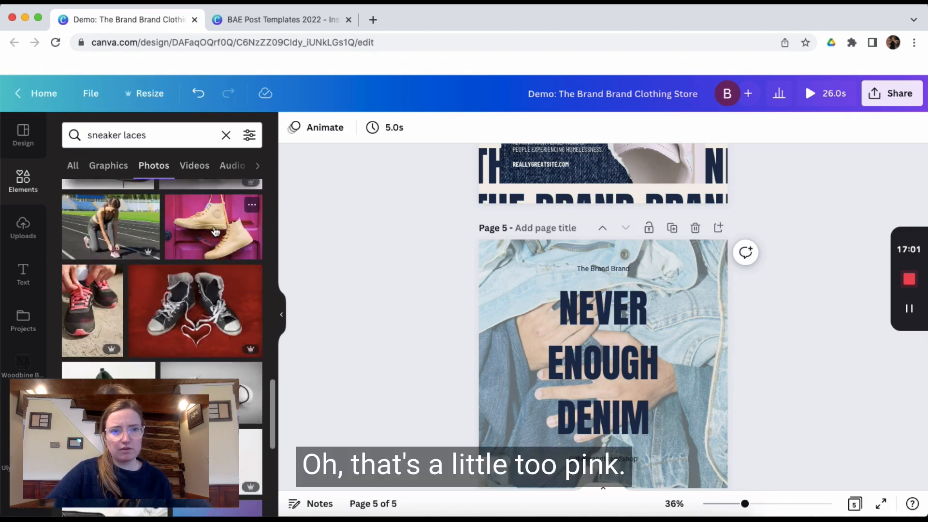
scroll(215, 232, down, 8)
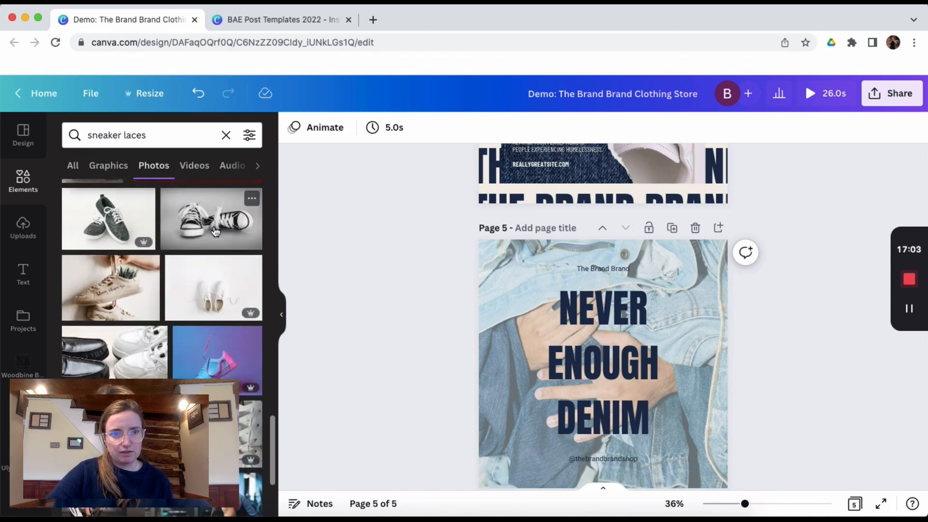
scroll(215, 232, down, 5)
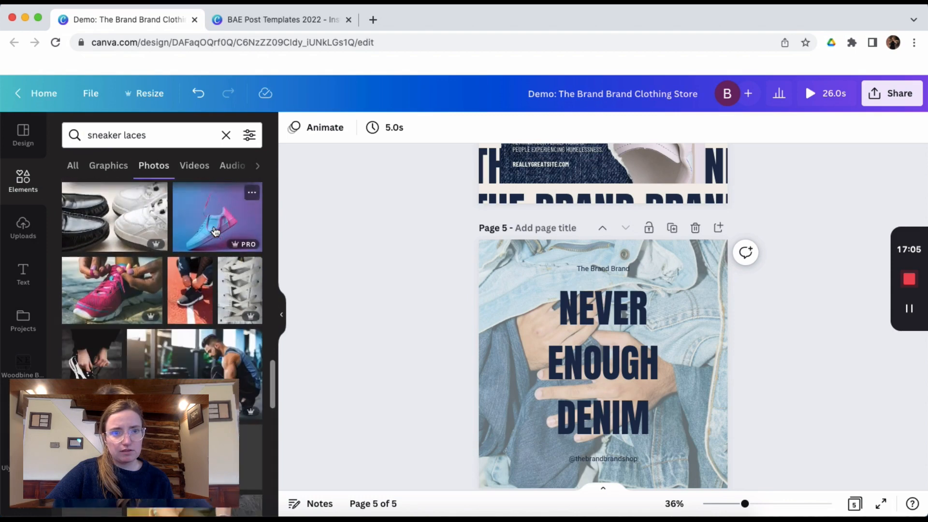
scroll(215, 232, down, 5)
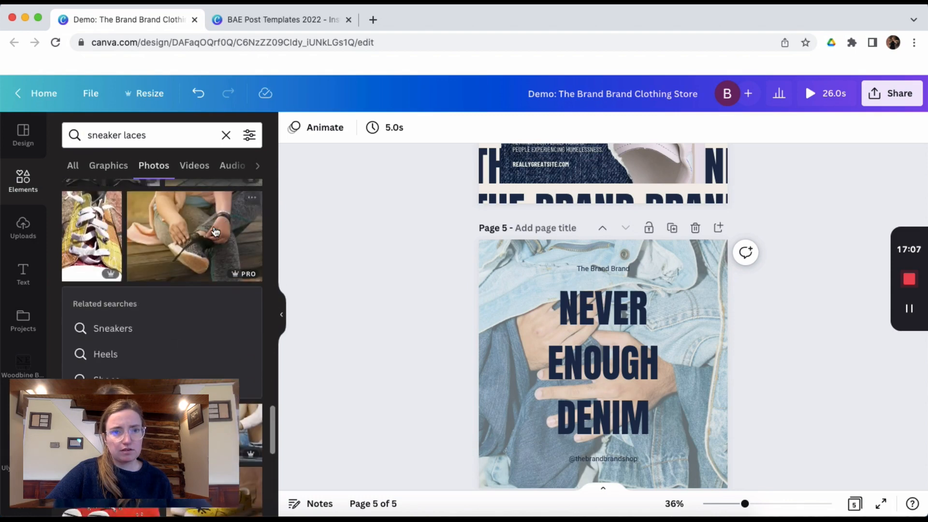
scroll(215, 232, up, 3)
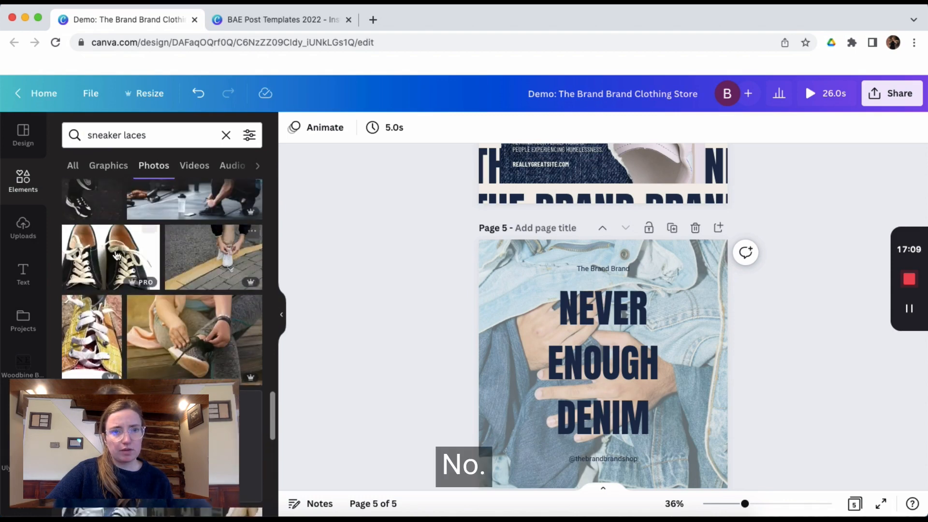
click(292, 255)
drag(292, 255, 481, 285)
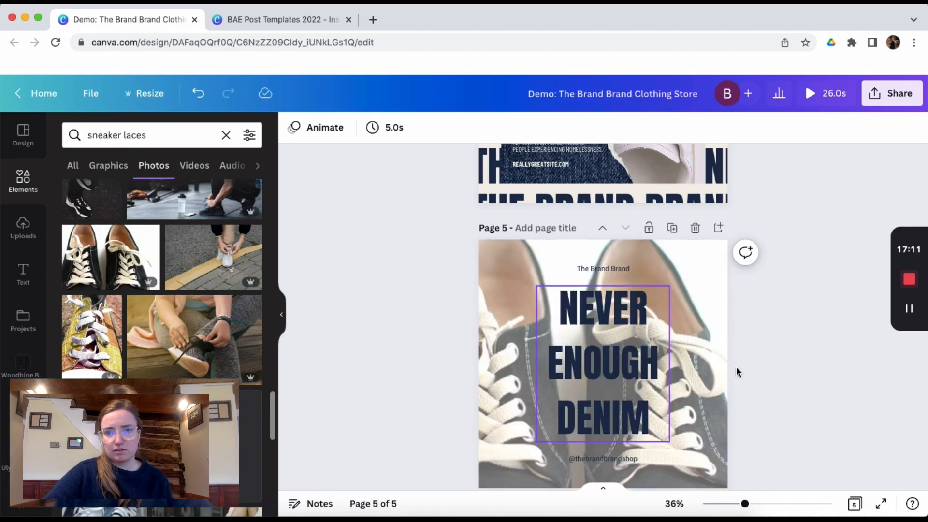
Replace the page 5 headline with "TIE ONE ON", placing each word on its own line.
double_click(627, 377)
drag(644, 421, 550, 306)
text(TIE)
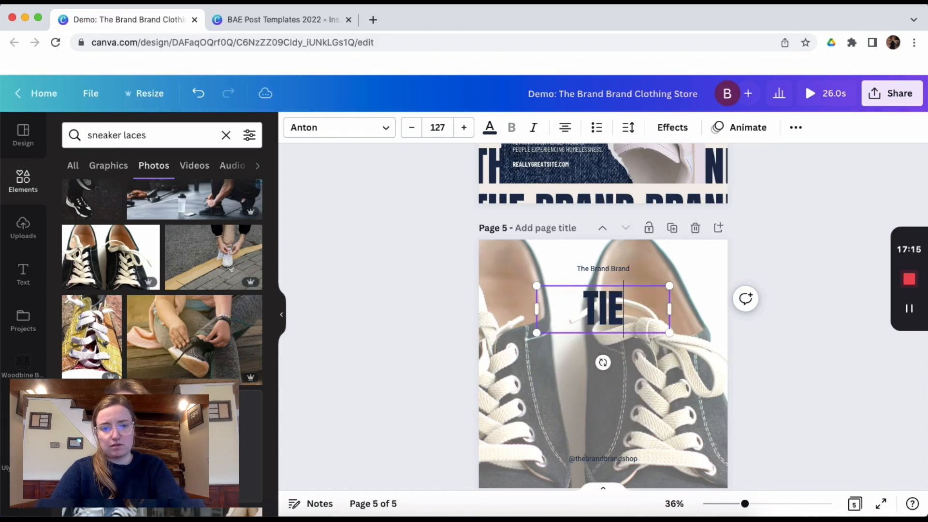
key(Return)
text(ONE)
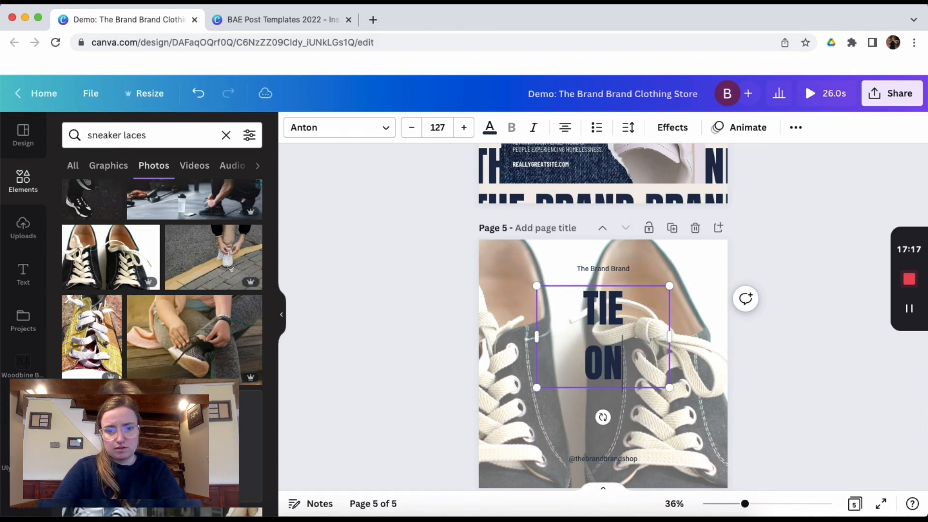
key(Return)
text(ON)
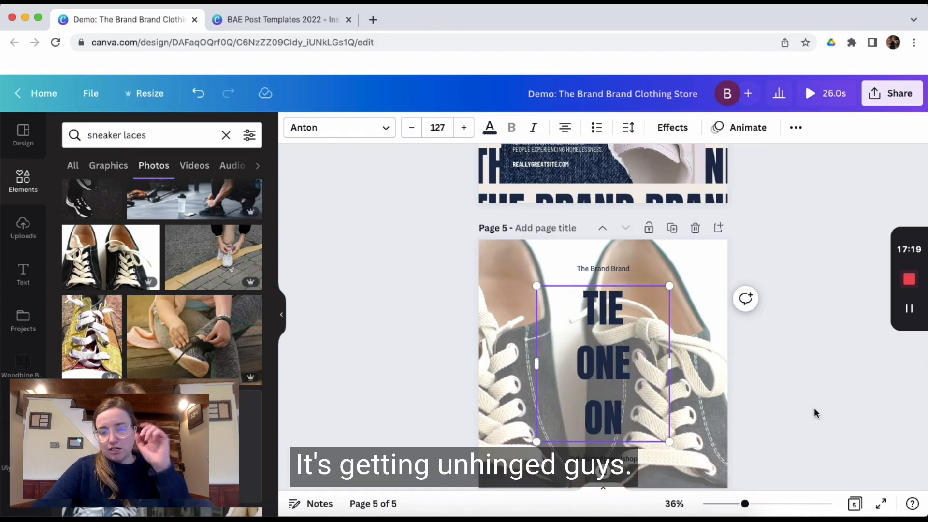
click(810, 404)
Duplicate the page 3 "BRAND BRAND" sneaker post and move the copy to the end as page 6.
scroll(810, 404, down, 2)
scroll(811, 405, up, 10)
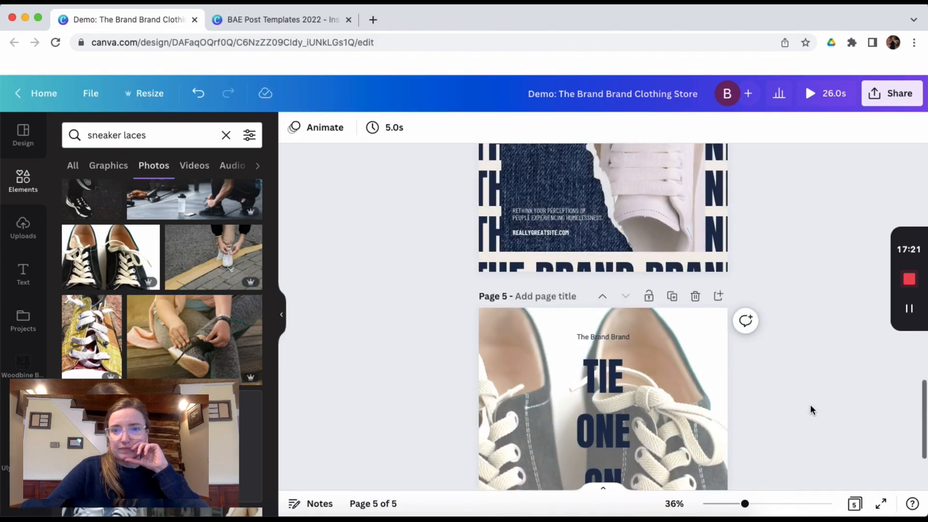
scroll(811, 404, up, 4)
scroll(811, 407, down, 12)
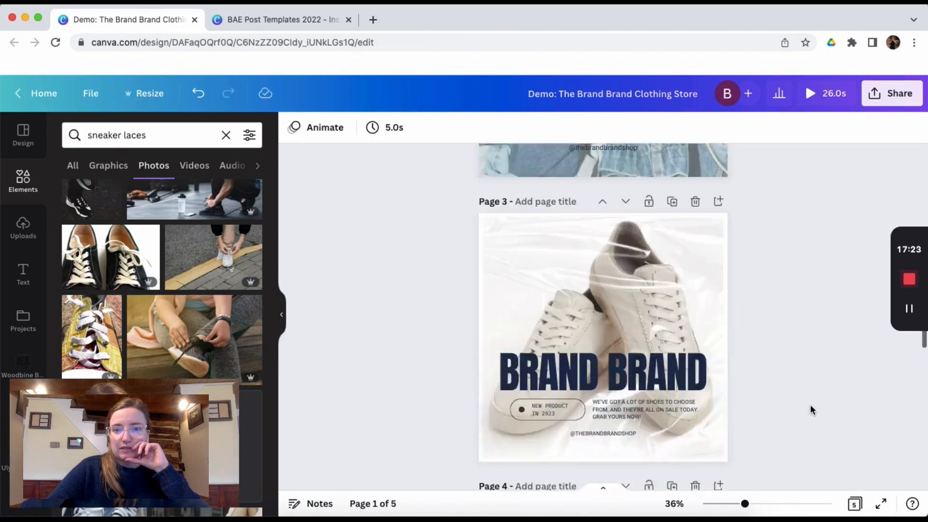
scroll(742, 237, up, 5)
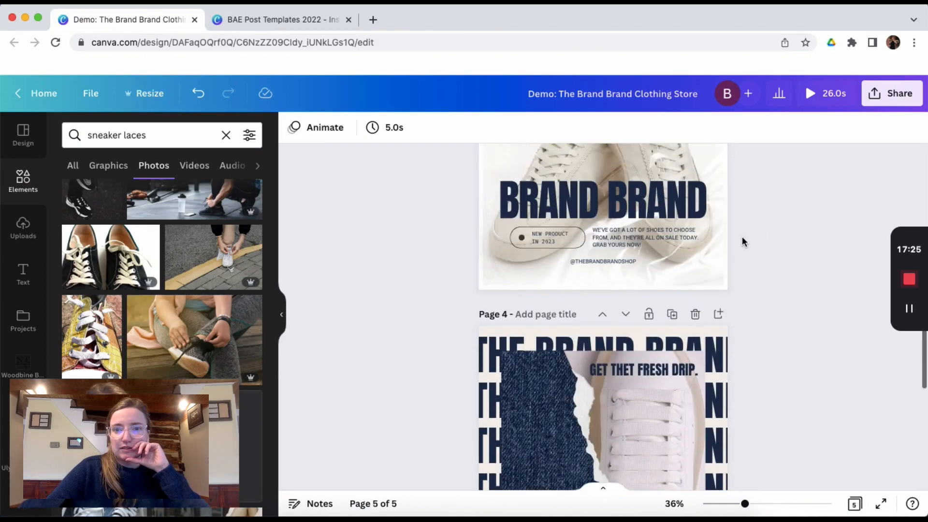
scroll(673, 315, up, 4)
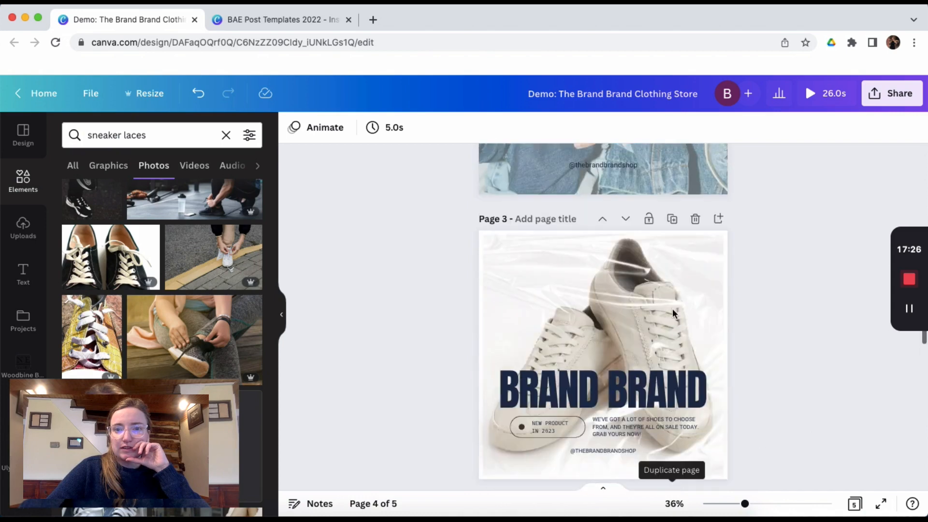
click(673, 219)
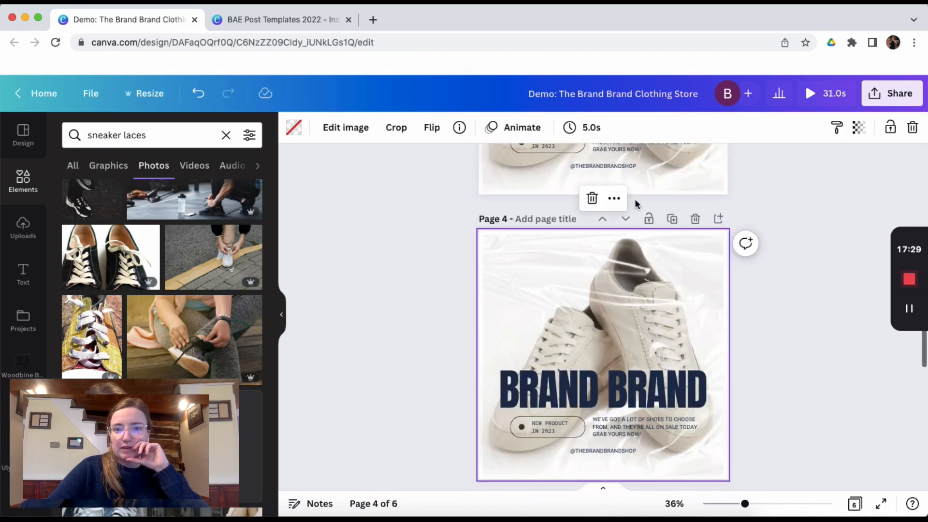
click(626, 220)
click(626, 219)
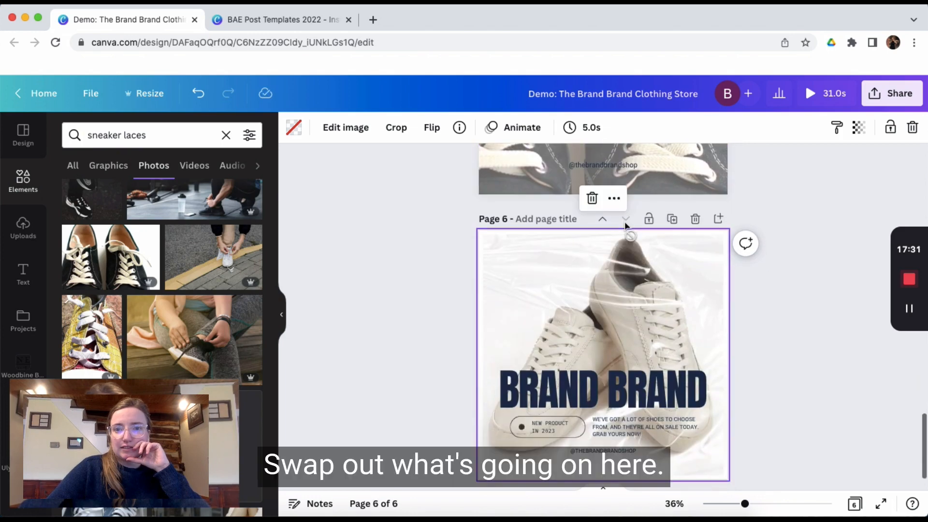
Shift the plastic overlay on page 6 down and to the left to expose the upper part of the background photo.
click(621, 292)
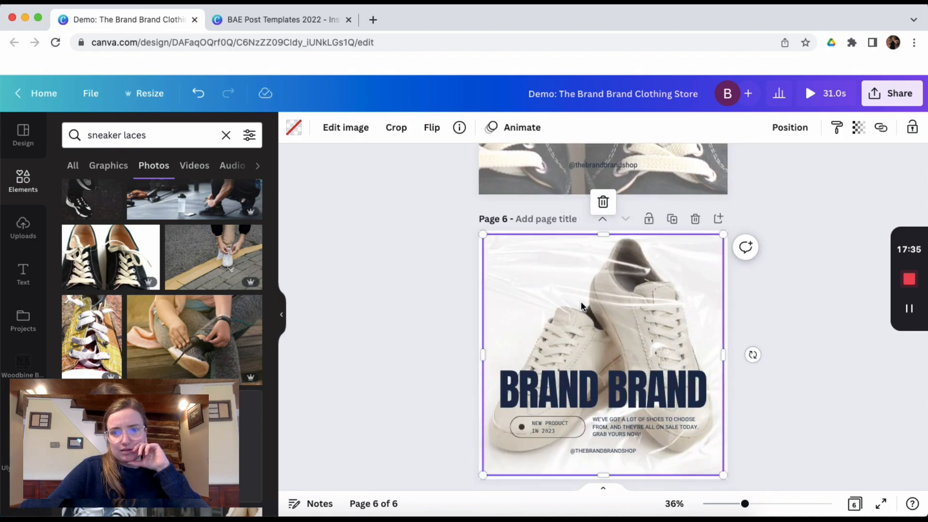
drag(581, 301, 561, 346)
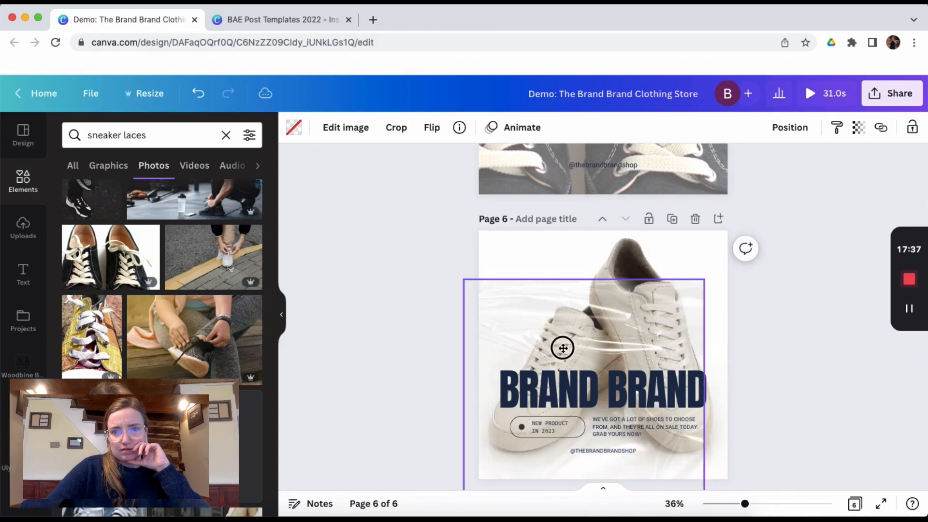
click(363, 306)
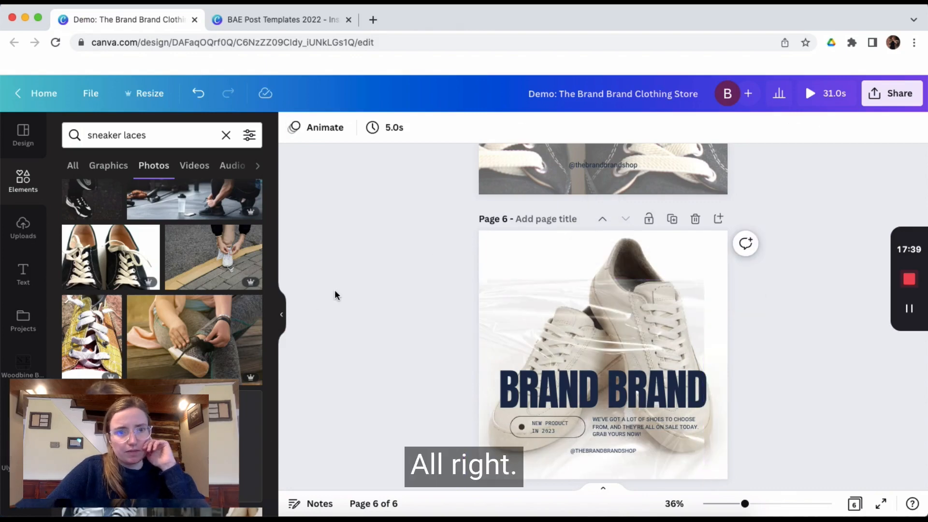
Search the photos for "jeans" and replace the page 6 background with the photo of stacked folded blue jeans.
scroll(169, 270, up, 5)
triple_click(158, 136)
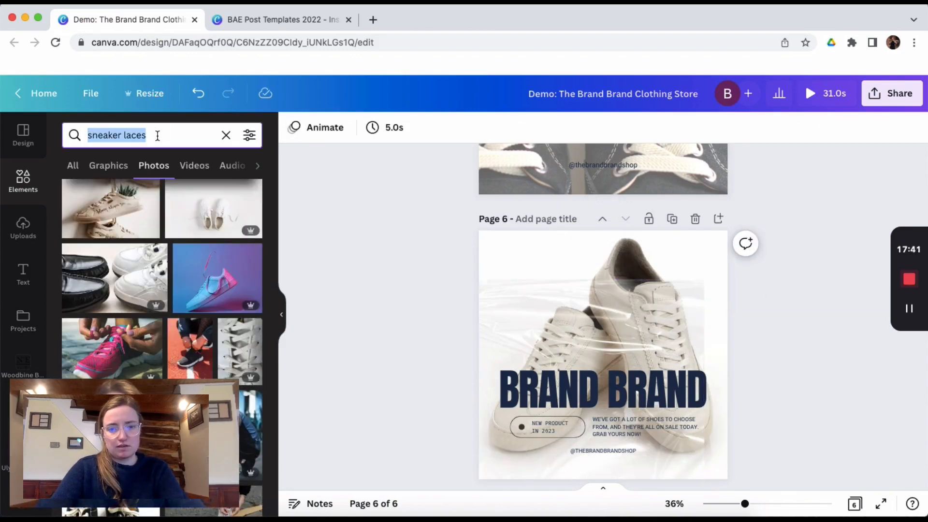
text(jeans)
key(Return)
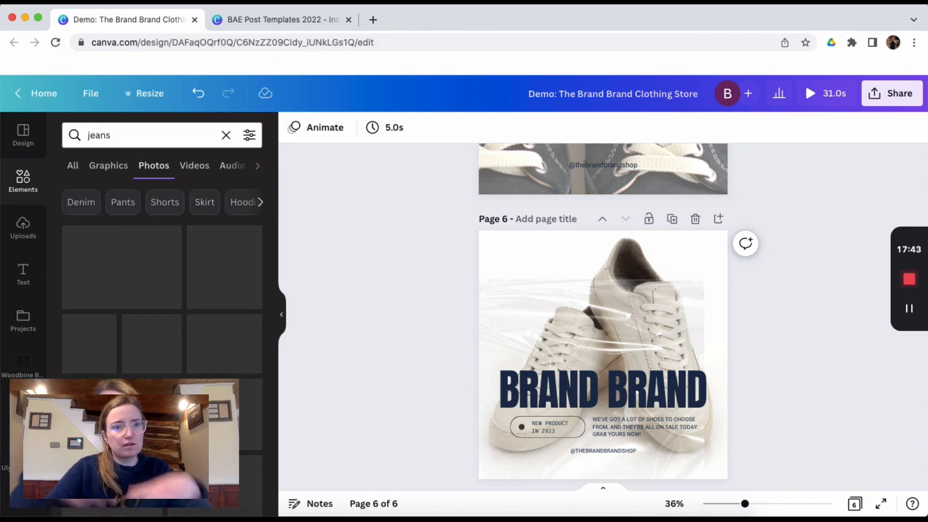
scroll(175, 249, down, 5)
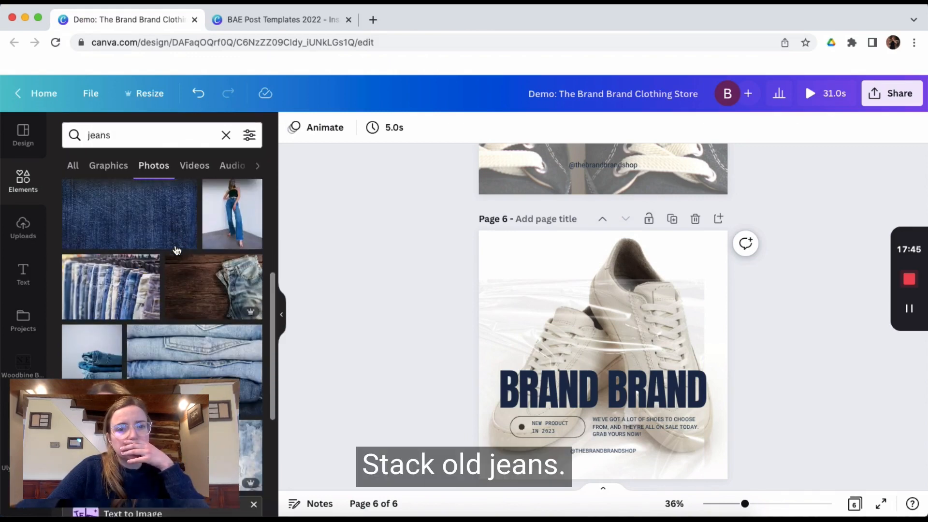
scroll(176, 250, down, 5)
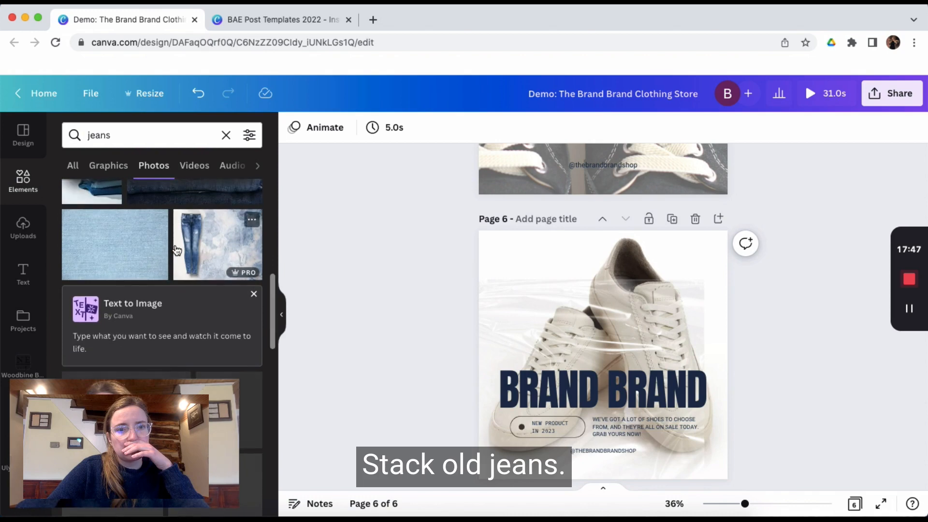
scroll(176, 246, up, 3)
drag(175, 245, 566, 252)
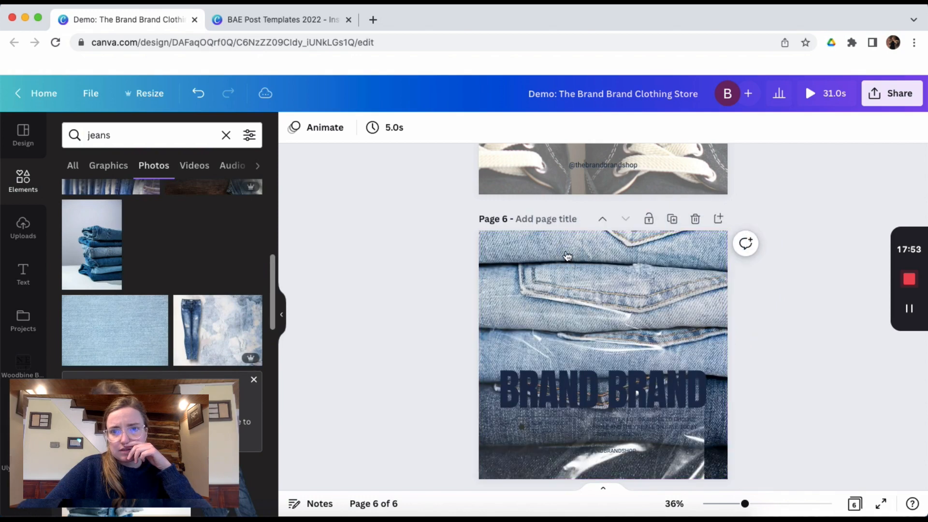
Align the plastic overlay with the page 6 corner and enlarge it to cover the whole page.
mouse_move(631, 300)
mouse_down()
mouse_move(617, 282)
mouse_move(623, 288)
mouse_up()
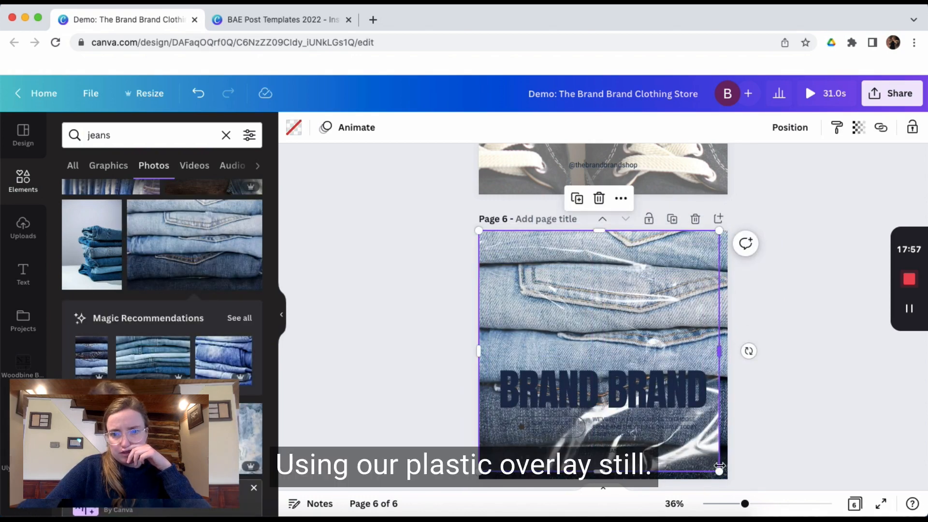
drag(720, 470, 728, 478)
click(823, 427)
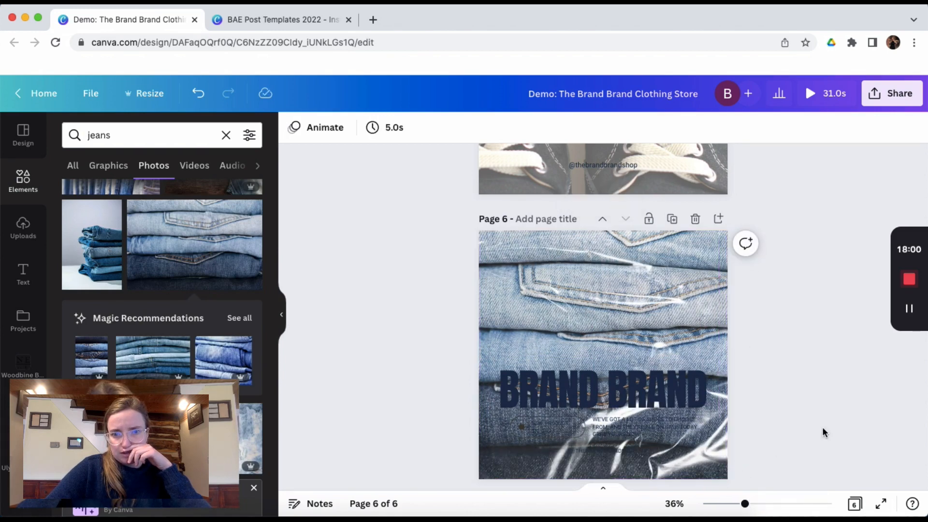
Recolor the page 6 "BRAND BRAND" headline and the paragraph below it white, and make the paragraph bold.
click(643, 386)
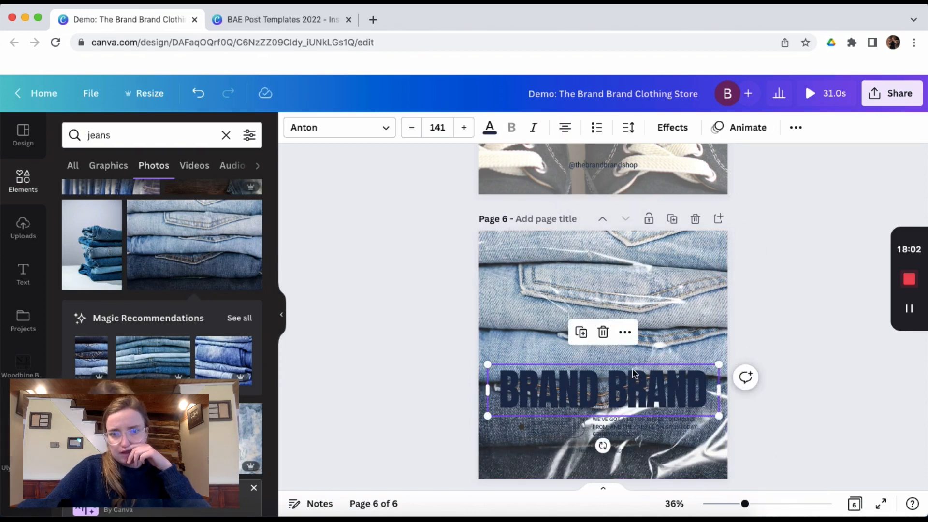
click(490, 129)
click(110, 226)
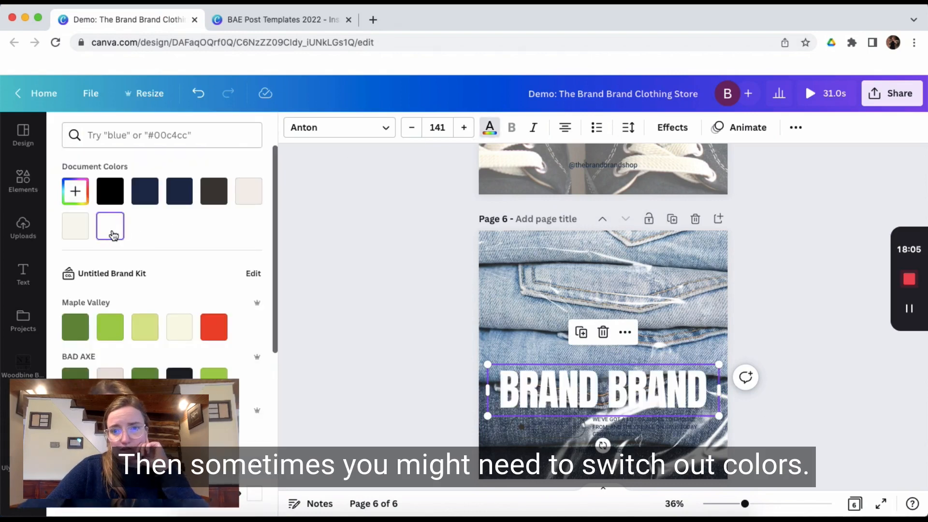
click(676, 426)
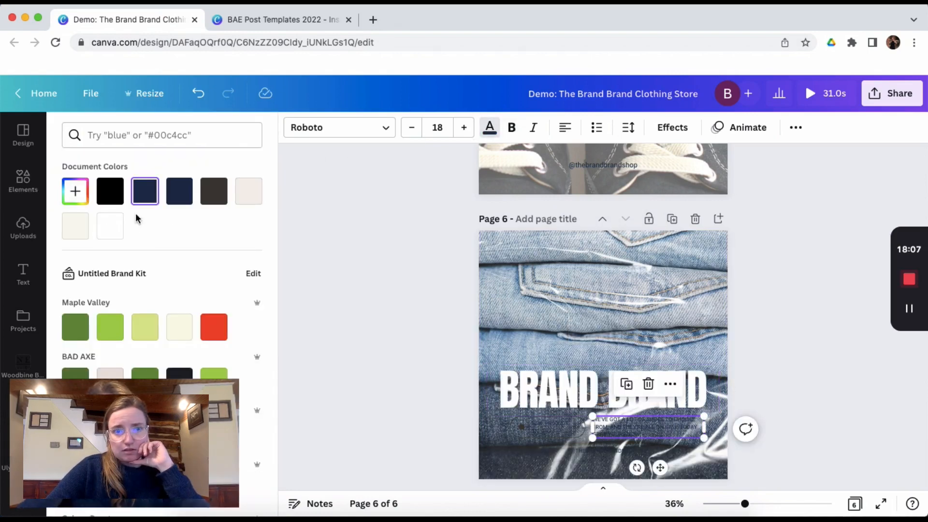
click(109, 227)
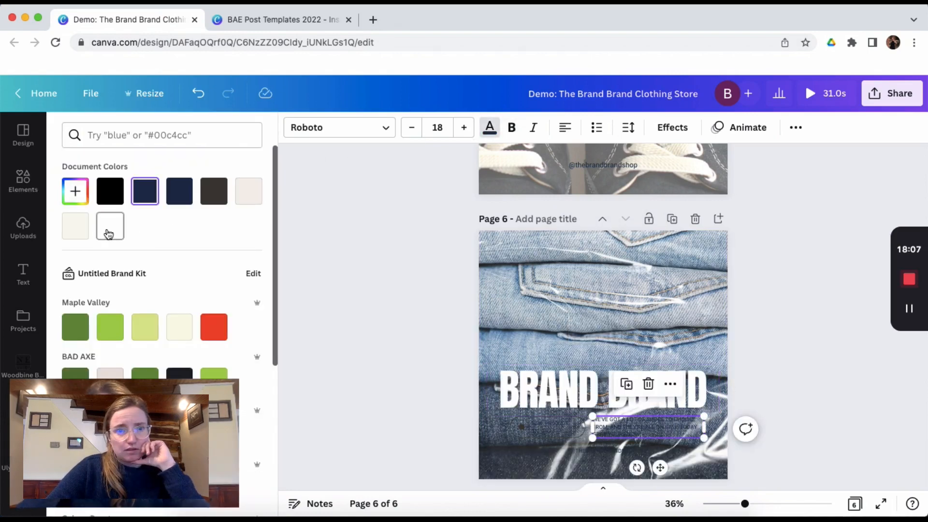
click(512, 130)
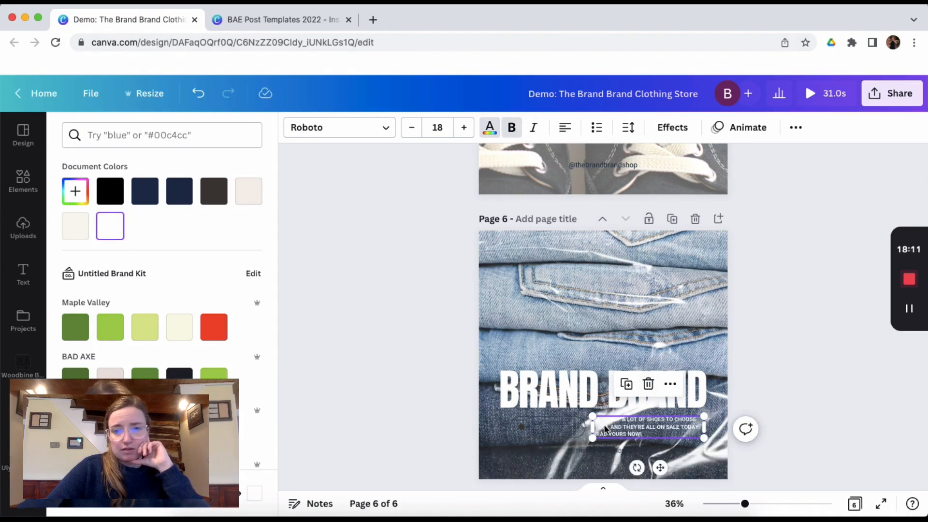
click(621, 453)
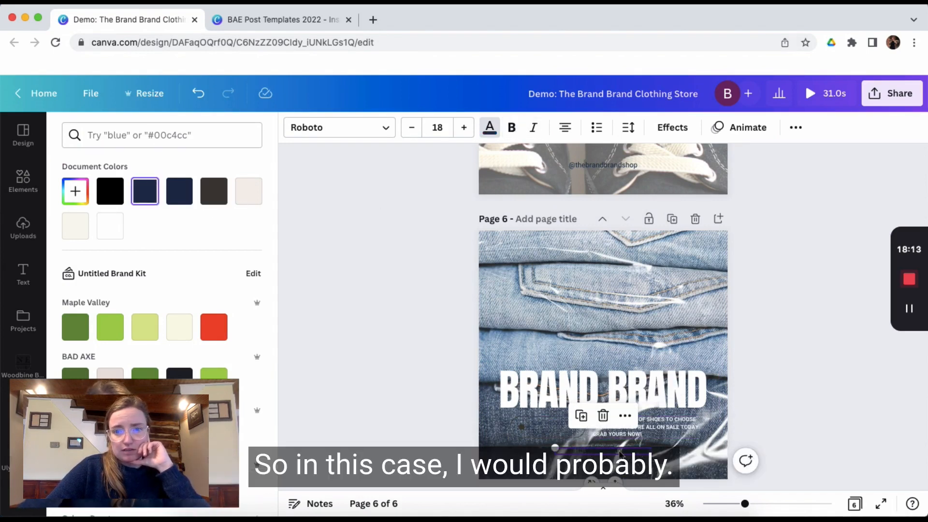
Move the plastic overlay aside, replace the page 6 background with the rolled blue jeans photo, and realign the overlay over the whole page.
click(544, 321)
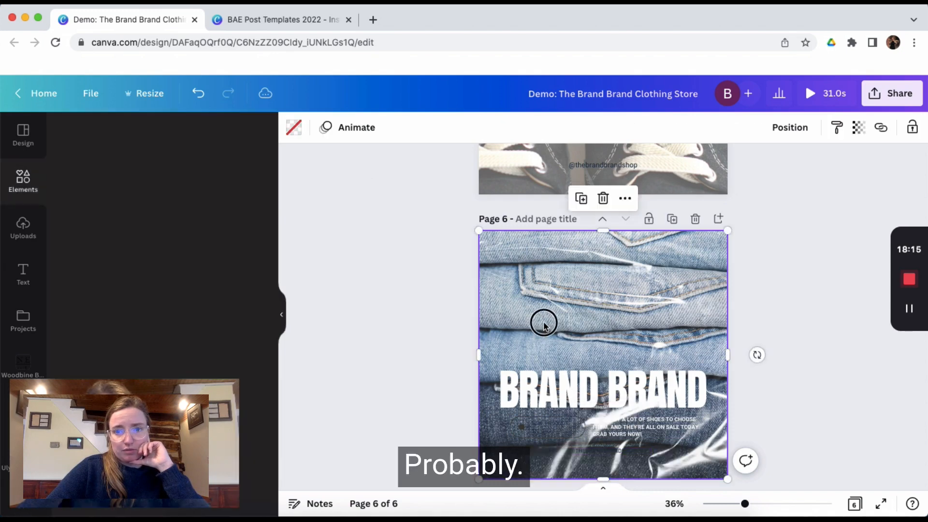
scroll(168, 339, down, 10)
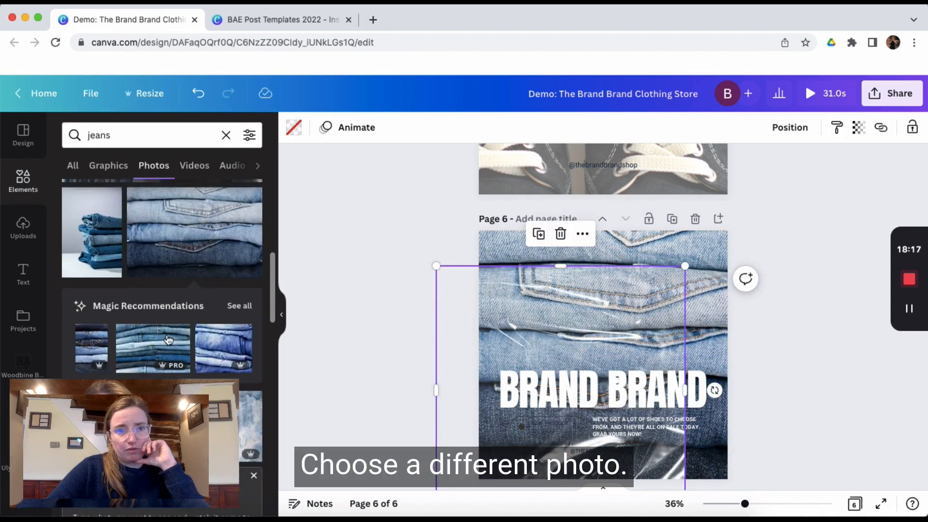
scroll(168, 338, down, 3)
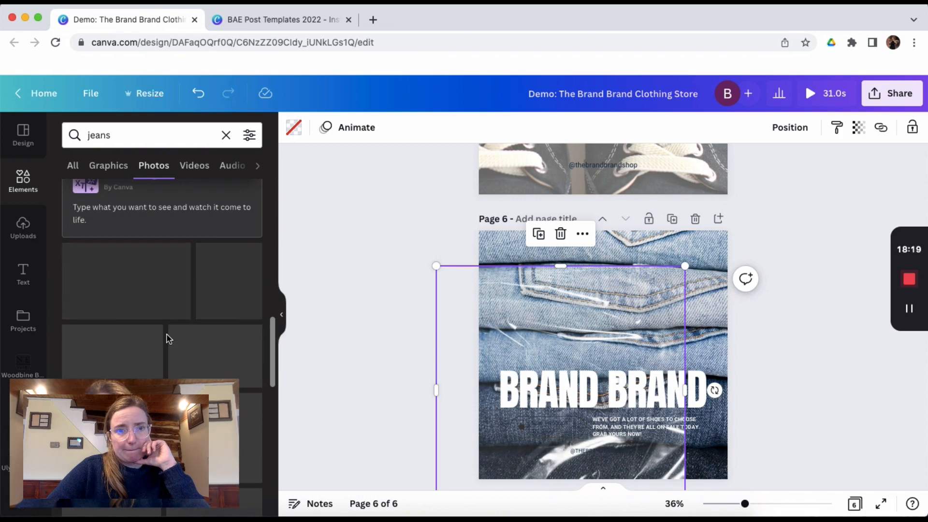
scroll(168, 339, down, 5)
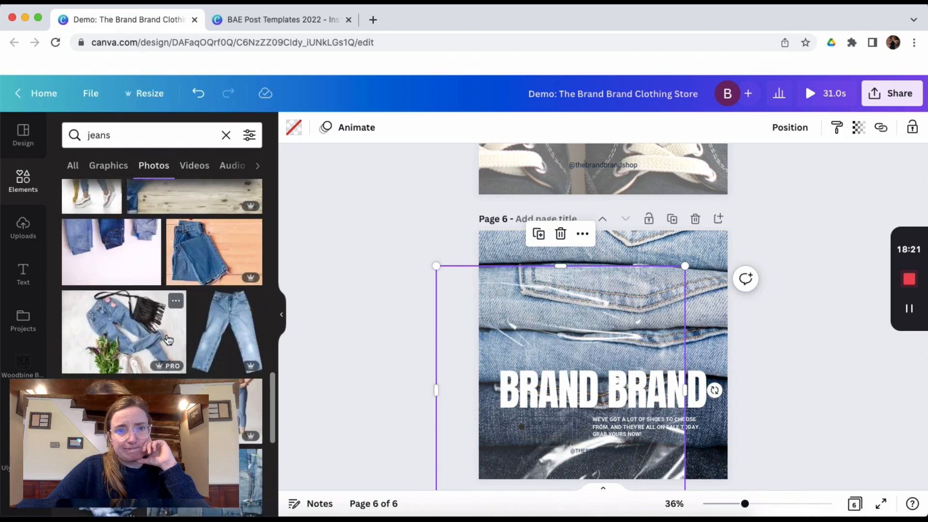
scroll(169, 340, down, 2)
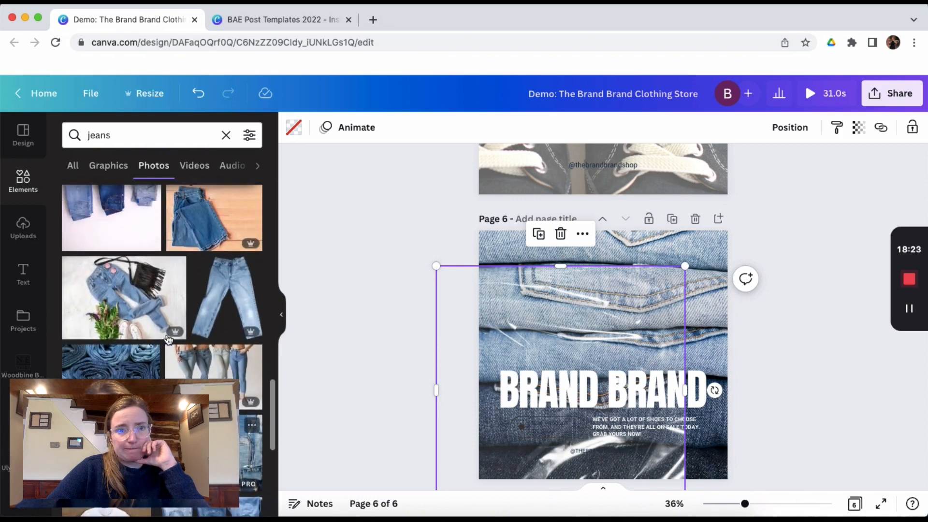
scroll(168, 340, down, 2)
drag(110, 270, 486, 239)
drag(622, 315, 670, 279)
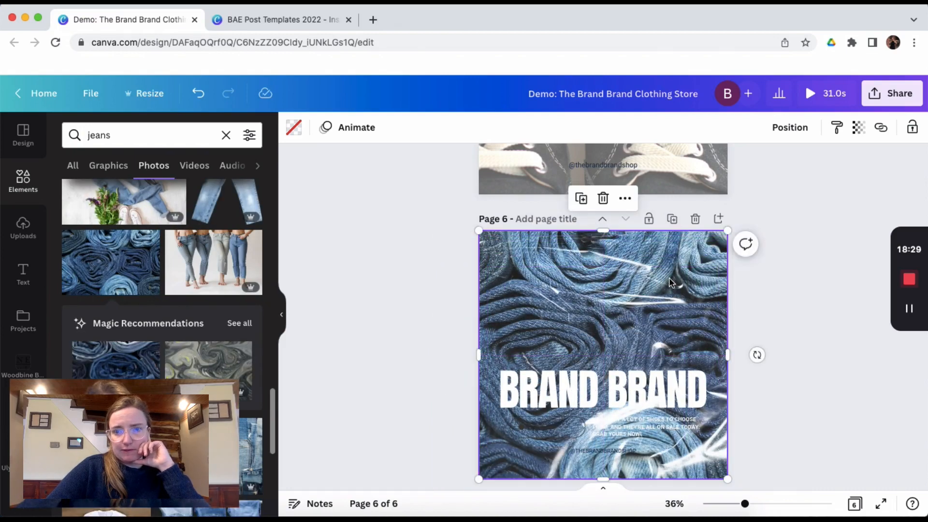
Apply the Lift text effect to the page 6 "BRAND BRAND" headline and raise its intensity to the maximum.
click(651, 428)
click(556, 394)
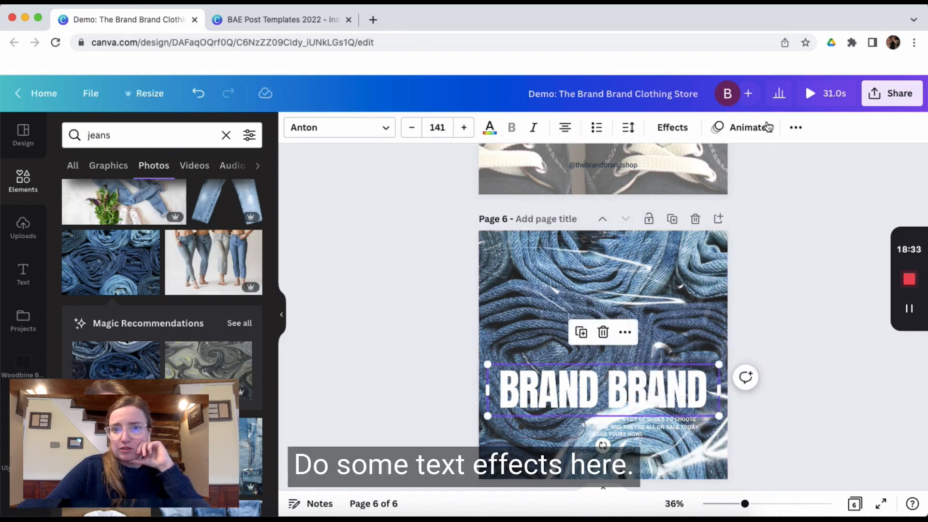
click(679, 132)
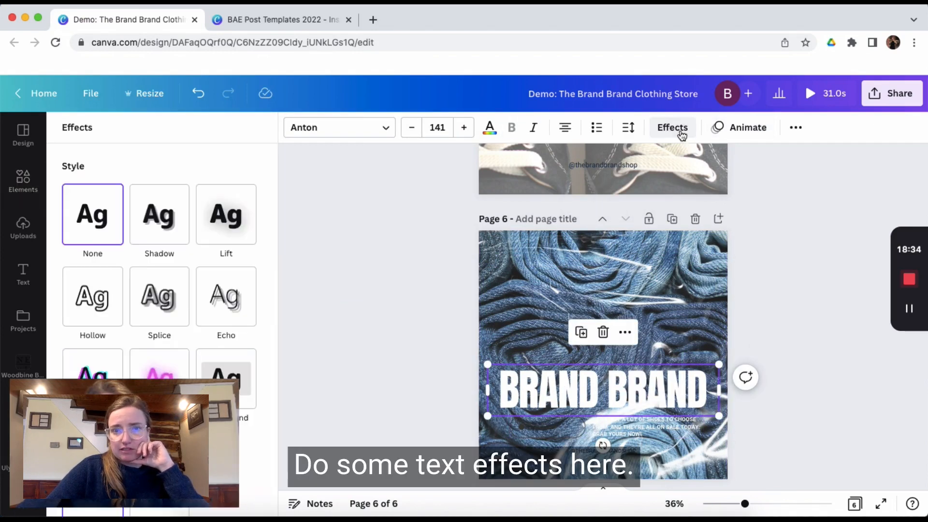
click(234, 218)
drag(161, 292, 271, 293)
Apply the Lift text effect with intensity 100 to the small paragraph below the page 6 headline.
click(666, 421)
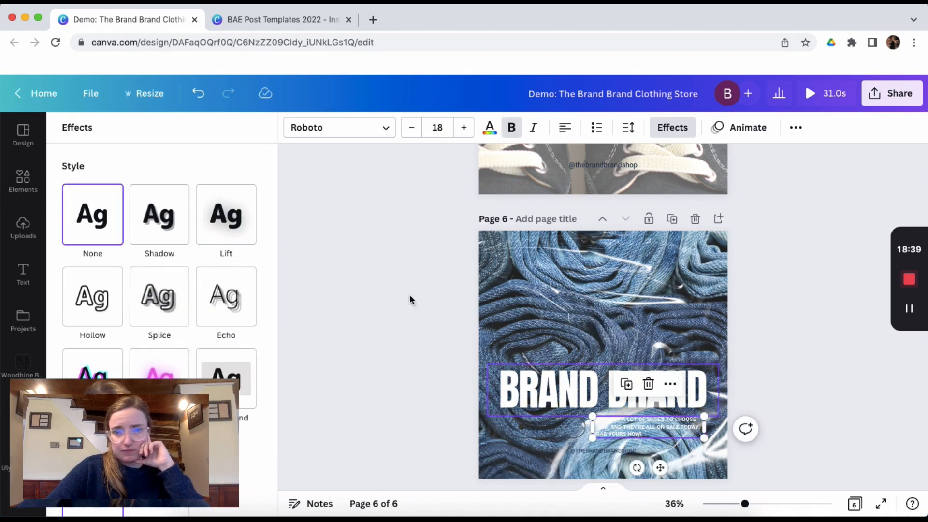
click(225, 214)
click(164, 292)
drag(164, 292, 322, 294)
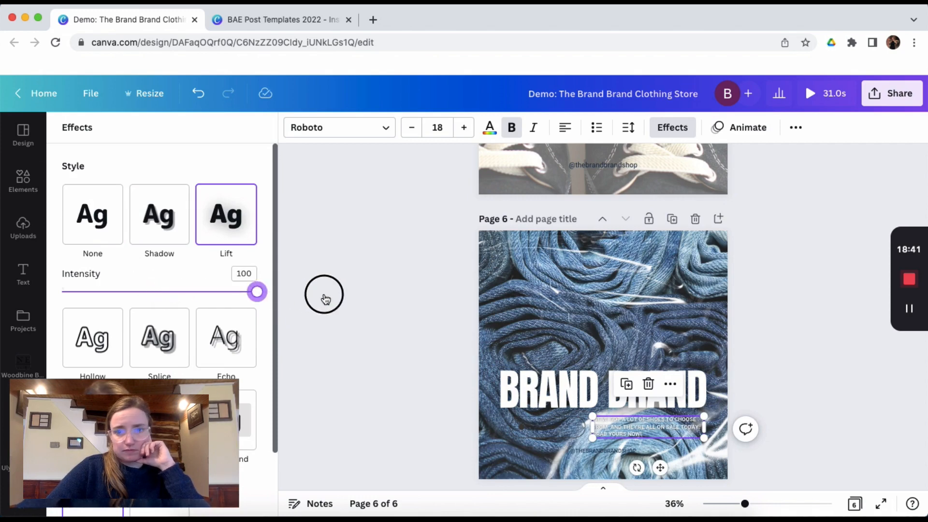
click(402, 296)
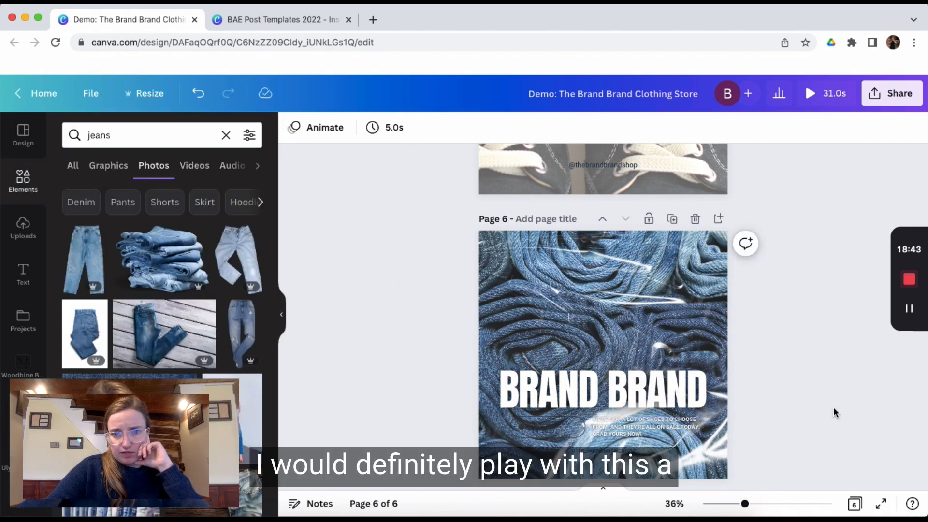
Review the posts on pages 1 to 6 for a consistent style across the template set.
scroll(747, 371, up, 5)
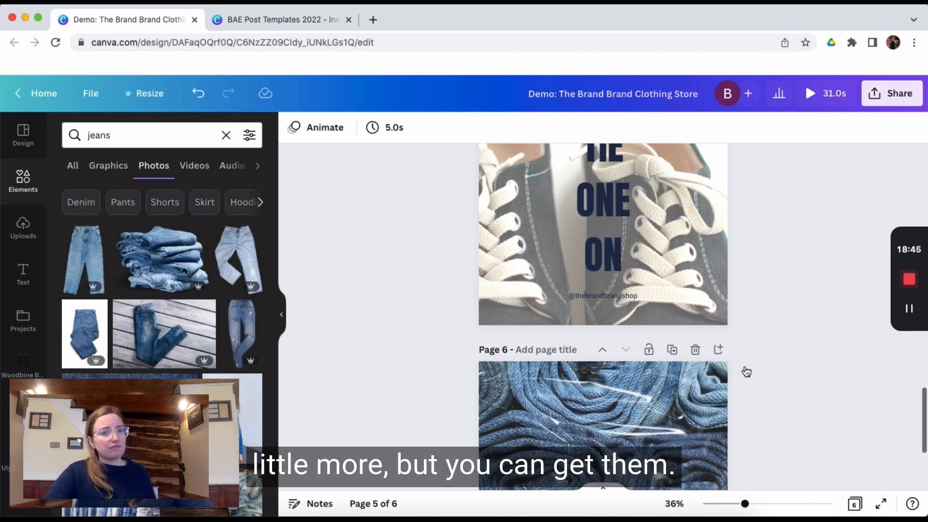
scroll(746, 371, up, 20)
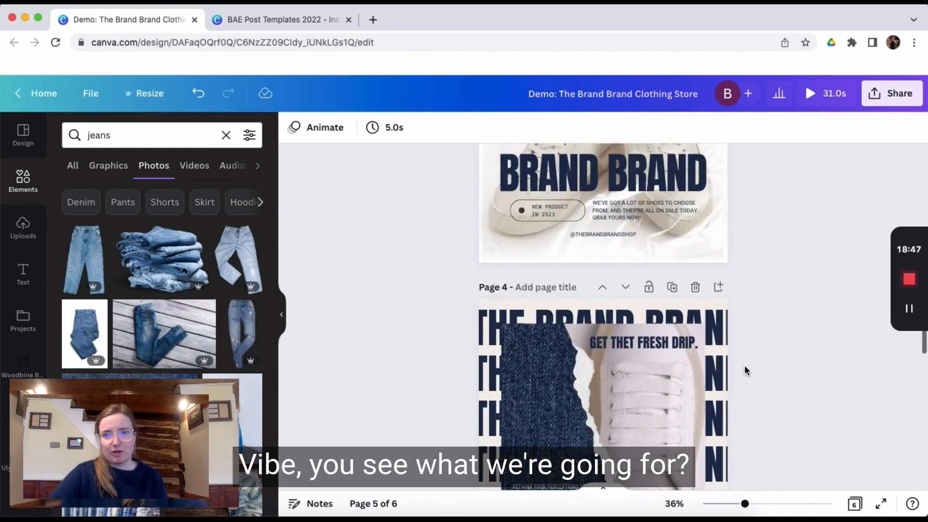
scroll(746, 371, up, 20)
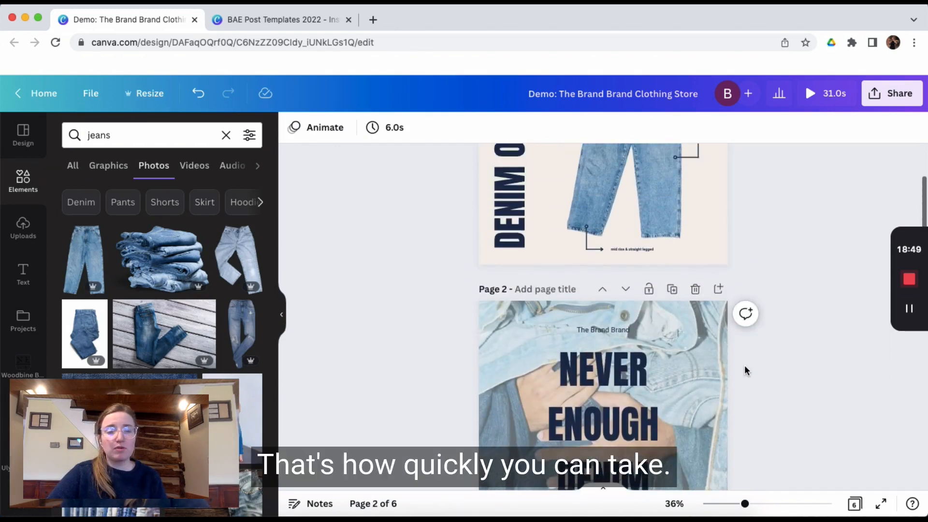
scroll(746, 370, up, 1)
scroll(746, 371, up, 4)
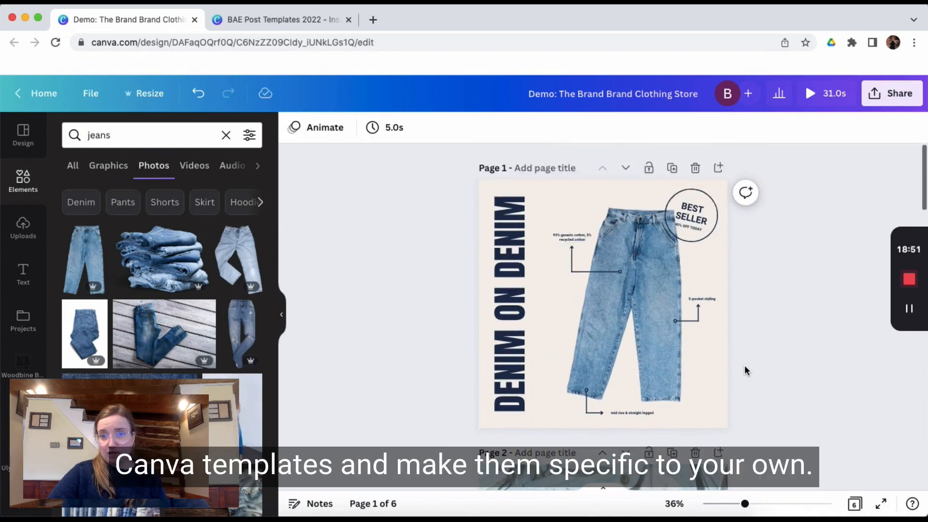
scroll(746, 370, down, 19)
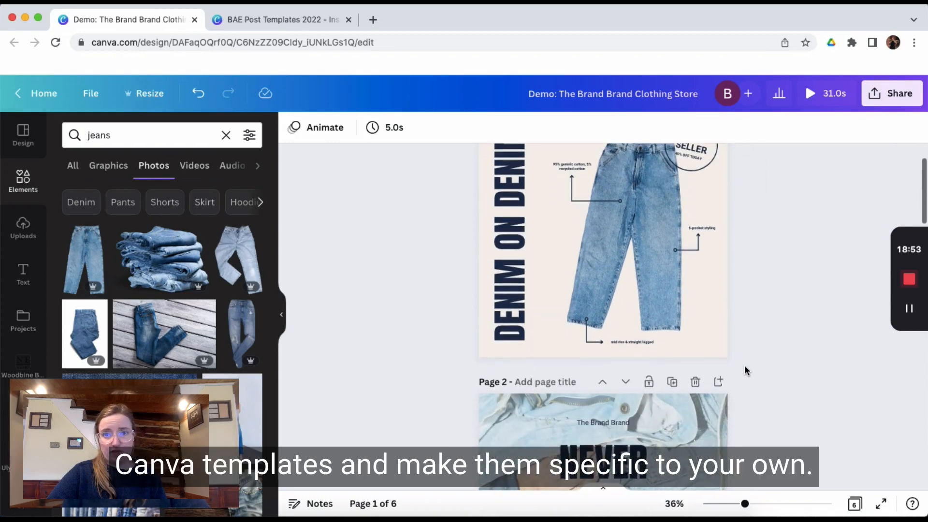
scroll(746, 371, down, 11)
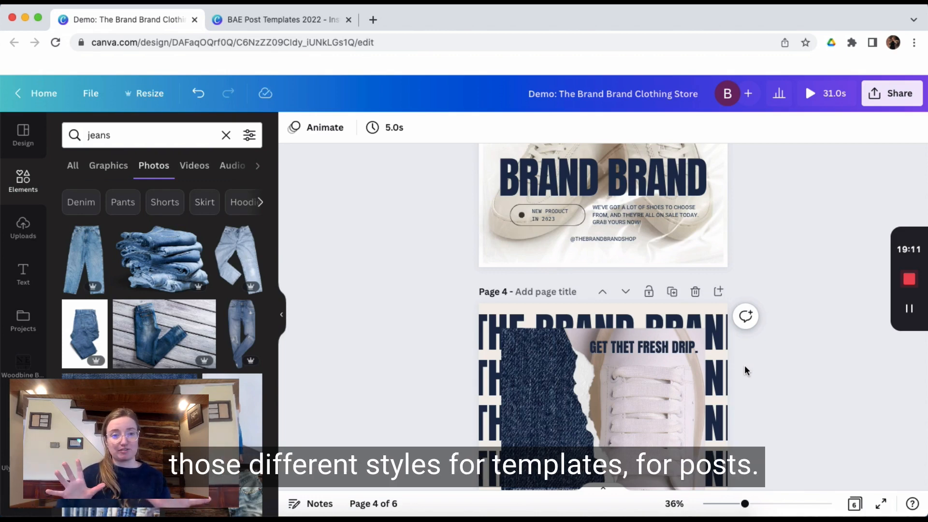
scroll(745, 371, down, 15)
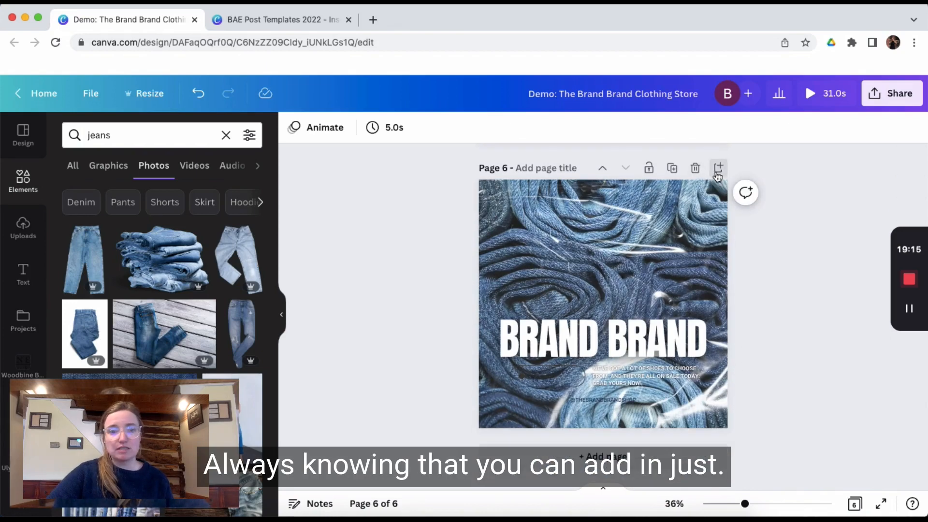
Add a page 7 with the photo of the woman in blue jeans as background, and reposition its crop to show the full jeans.
click(718, 168)
scroll(230, 251, down, 4)
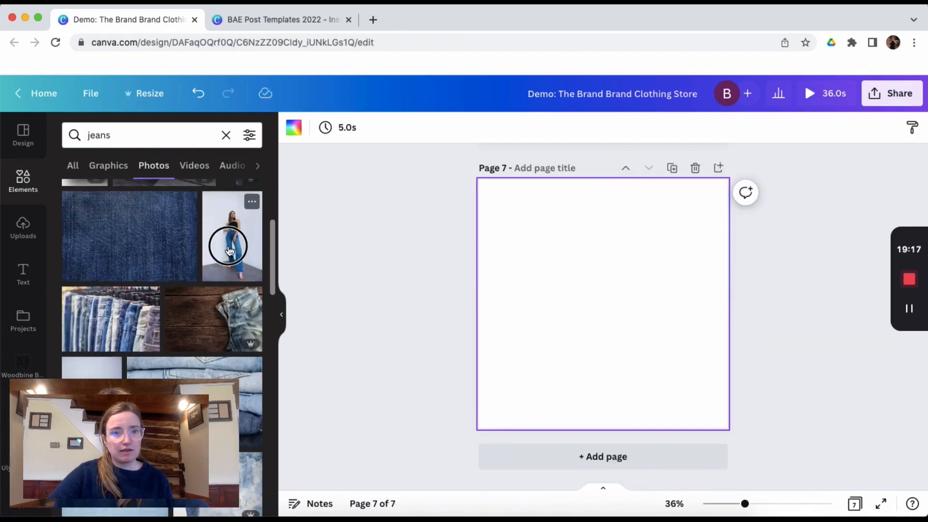
drag(230, 250, 495, 256)
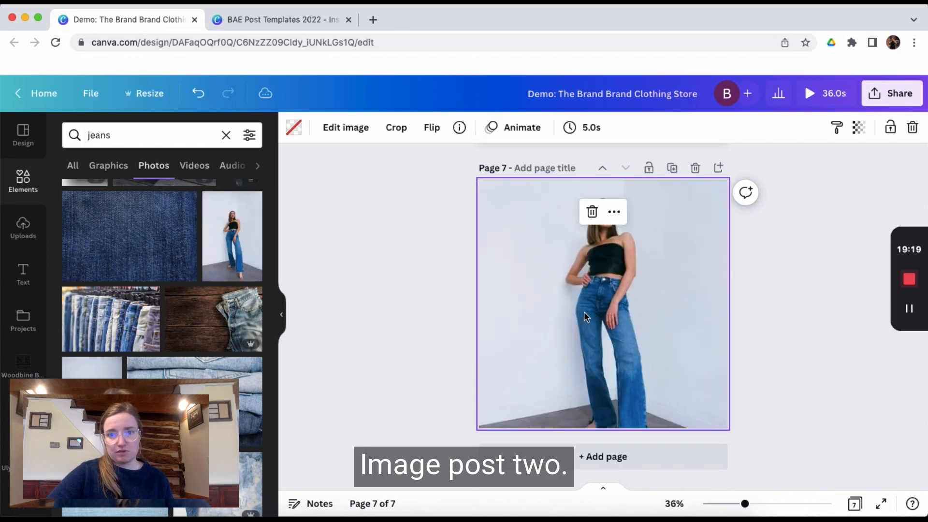
double_click(586, 314)
drag(588, 239, 587, 222)
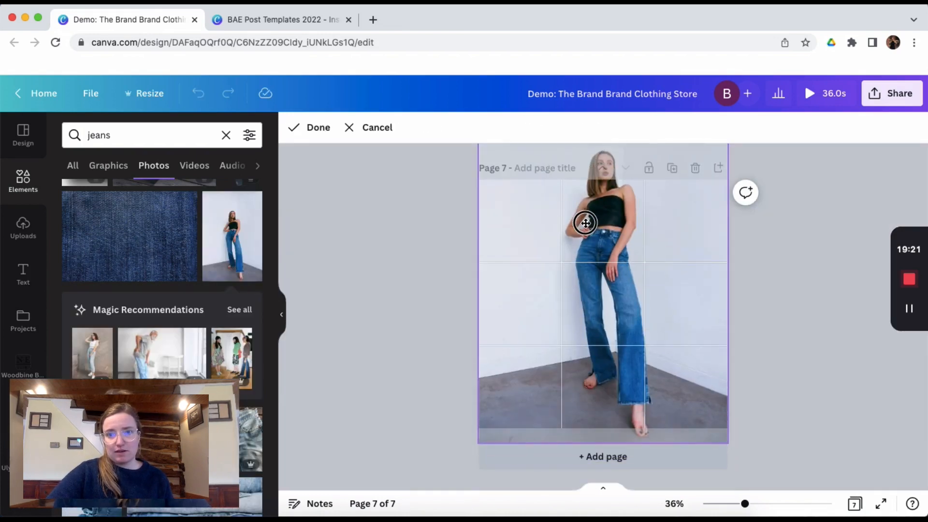
click(900, 439)
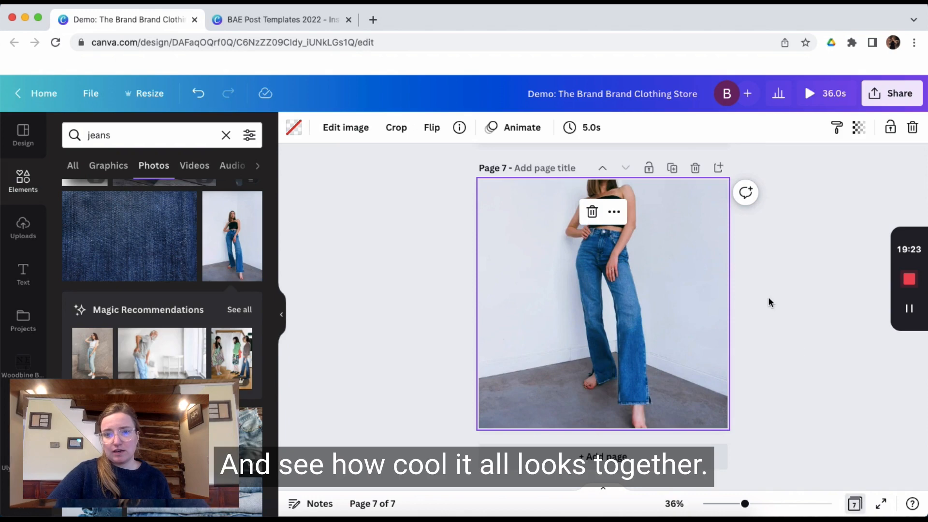
Show all pages of the design together in grid view.
key(alt+1)
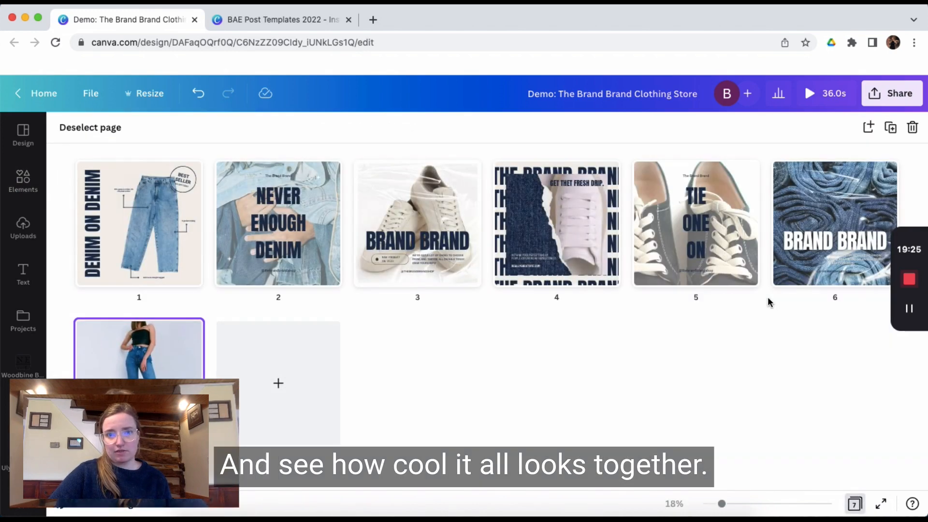